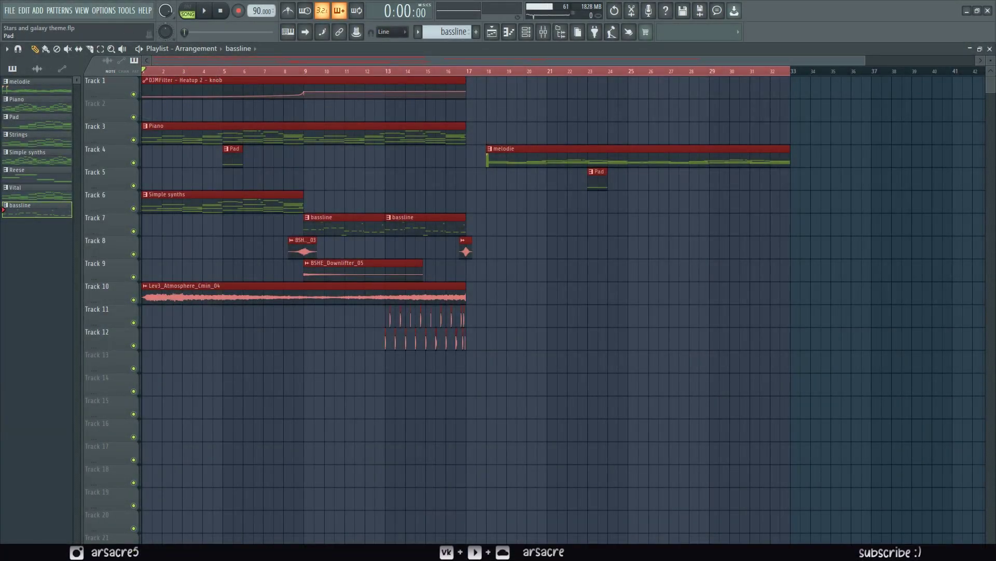
# Play the FL Studio song from bar 11, then add and delete a stray Track 6 bassline clip
pyautogui.press('space')
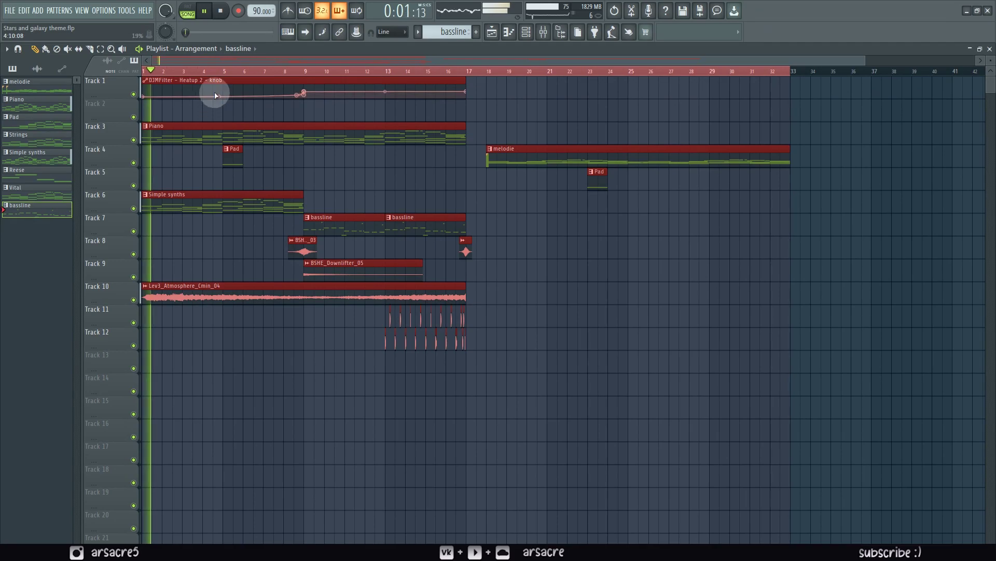
pyautogui.click(355, 70)
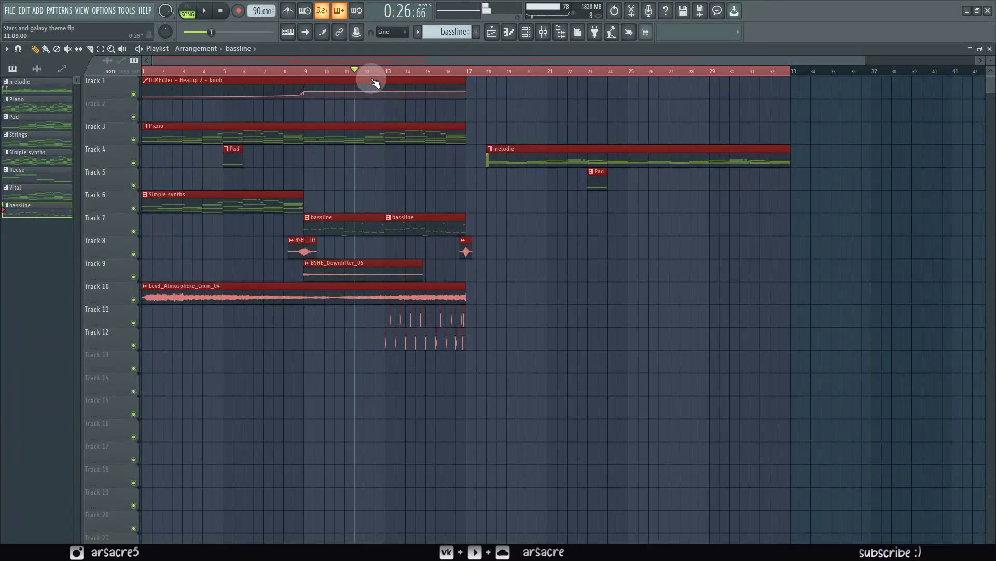
pyautogui.press('space')
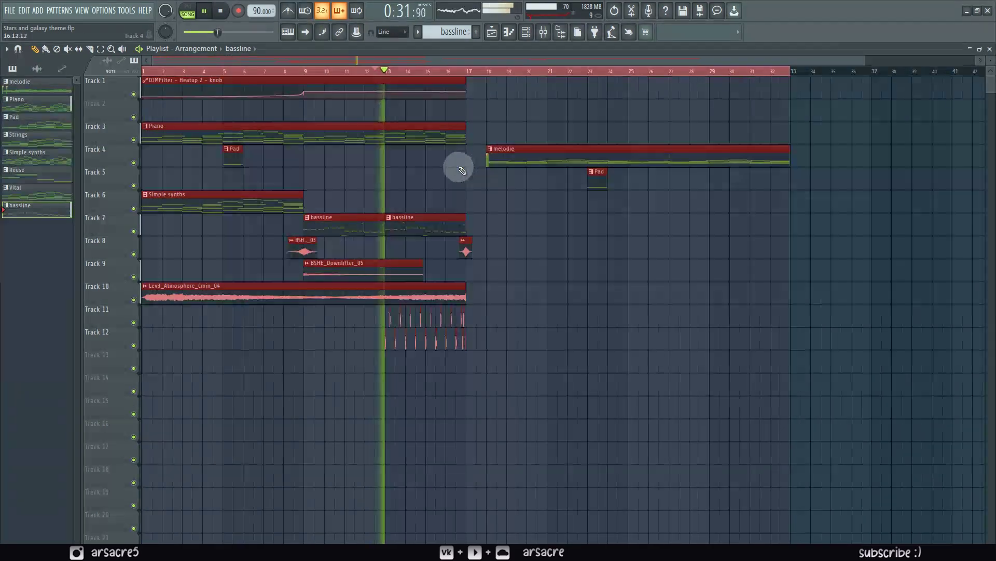
pyautogui.click(531, 204)
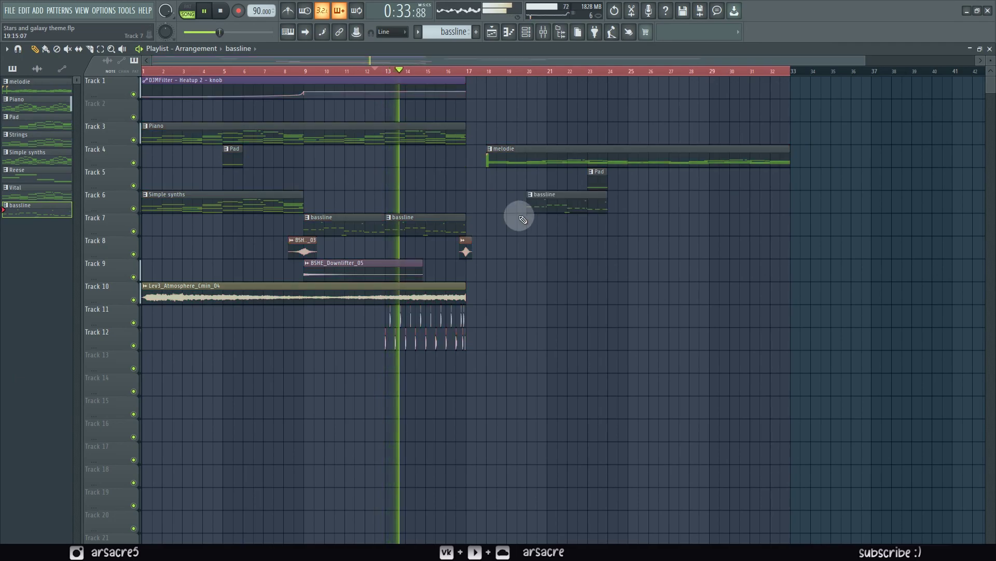
pyautogui.rightClick(545, 204)
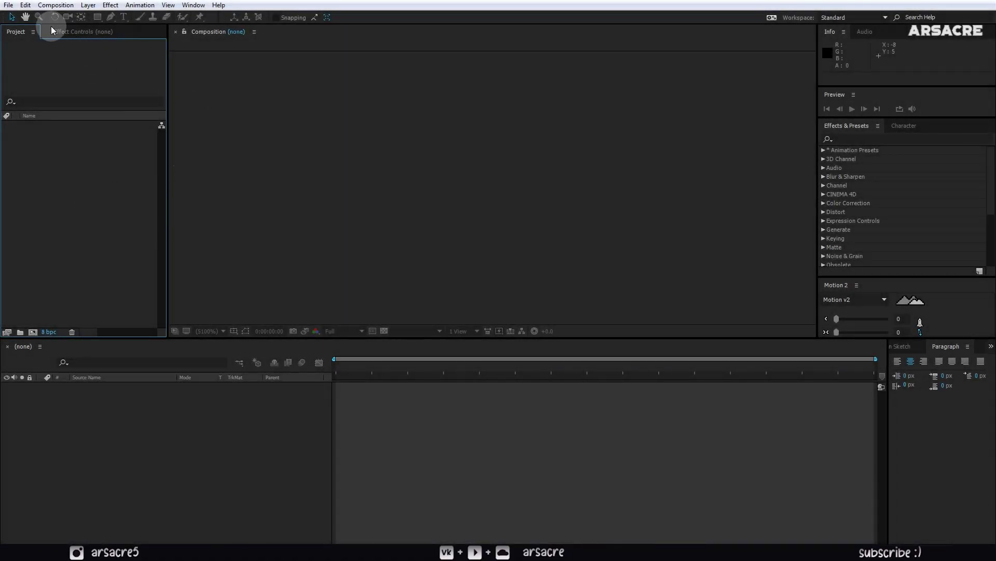
# Create 'Main Comp' at 1920×800, 24 fps, with a 0:00:15:00 duration
pyautogui.click(31, 333)
pyautogui.write('Main Comp')
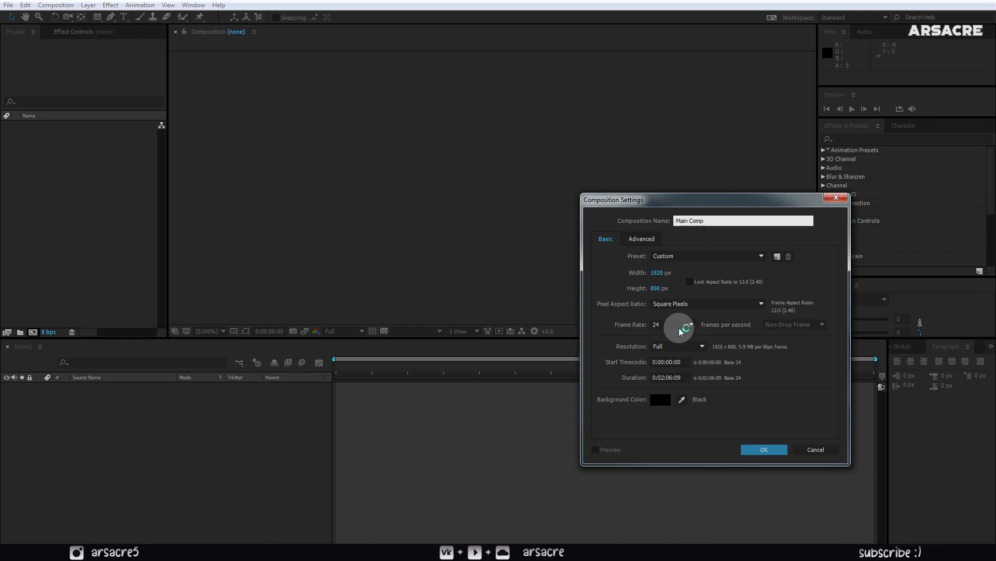
pyautogui.click(663, 377)
pyautogui.write('0:15')
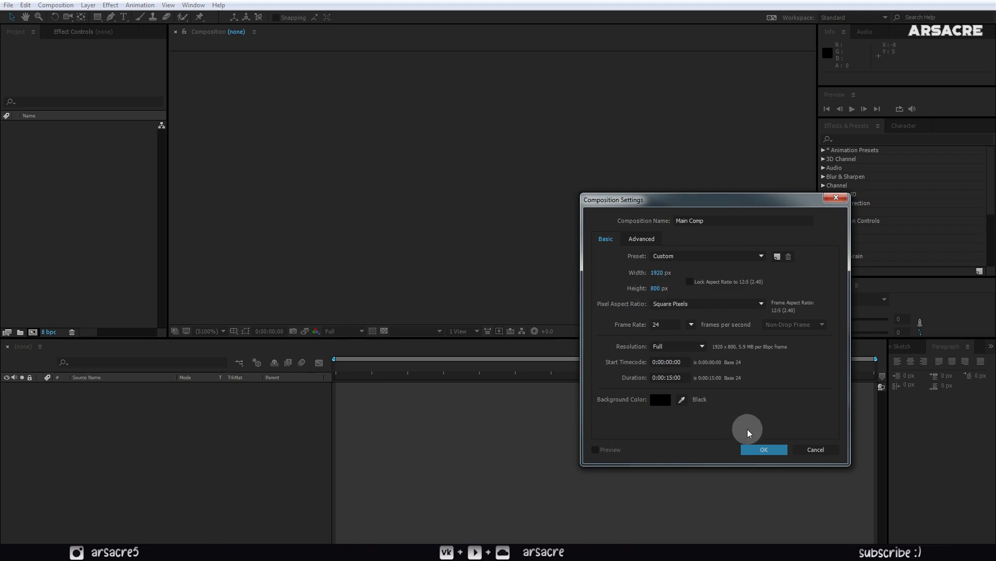
pyautogui.click(768, 448)
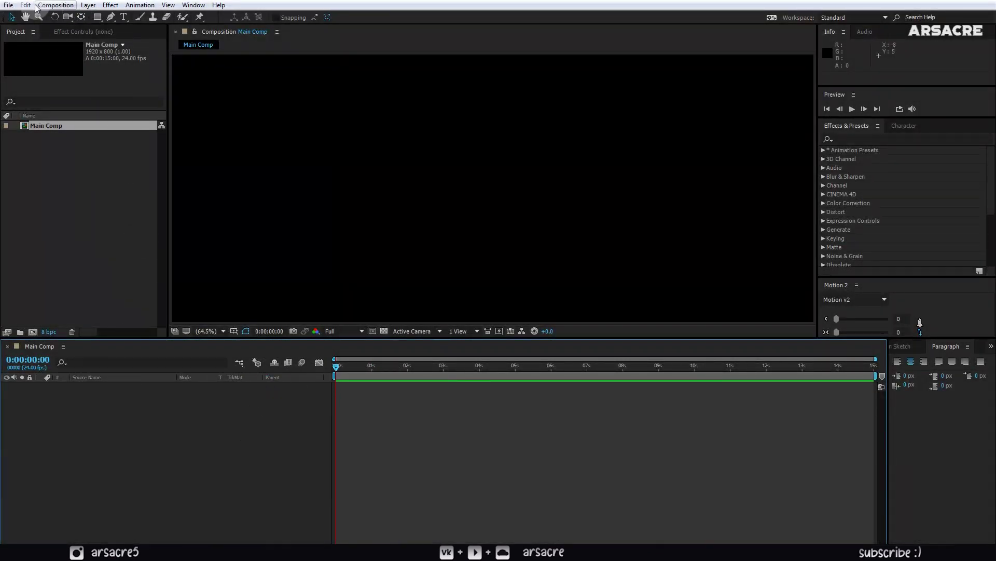
# Create a white solid layer named Stars
pyautogui.click(88, 6)
pyautogui.moveTo(94, 17)
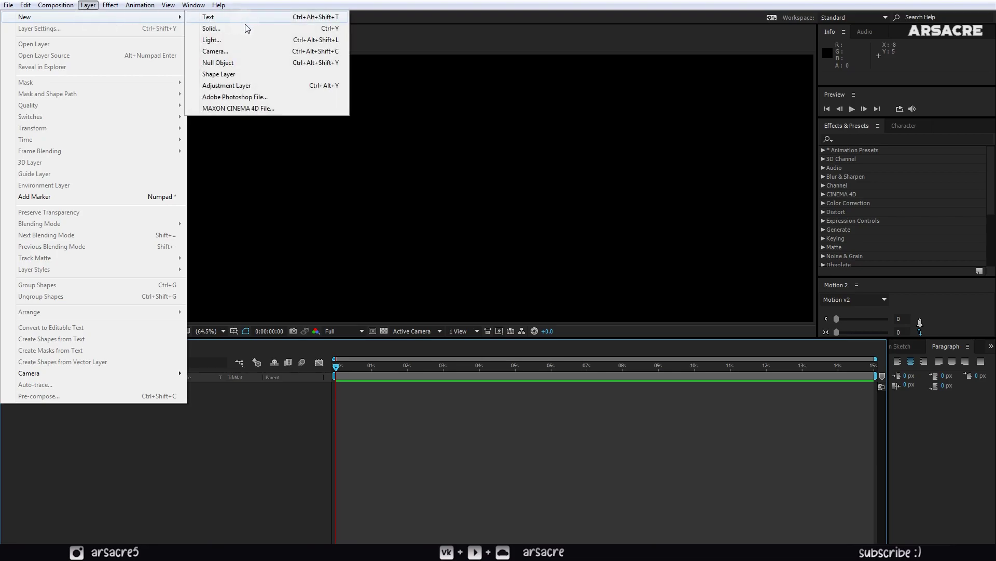
pyautogui.click(215, 32)
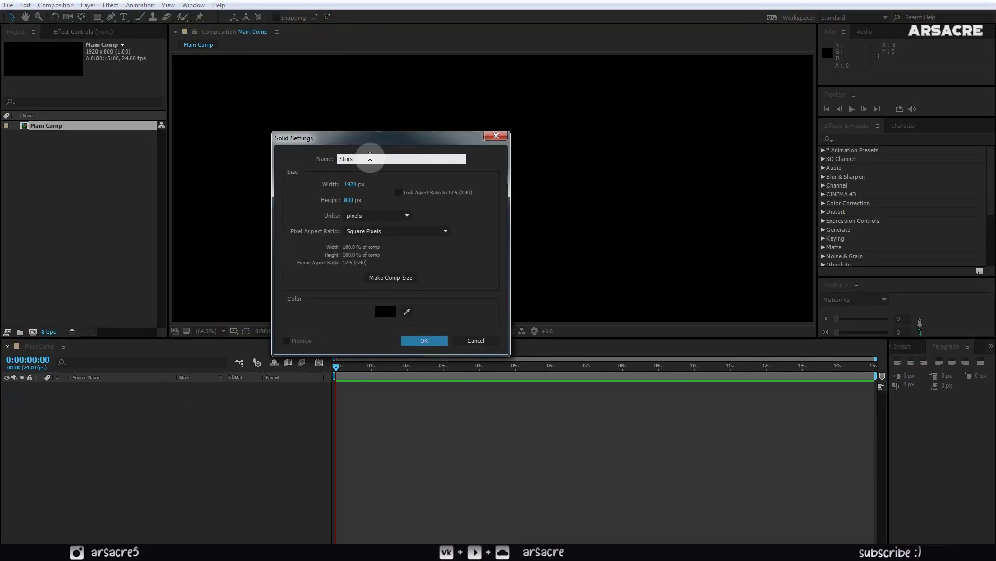
pyautogui.click(377, 315)
pyautogui.moveTo(136, 327); pyautogui.dragTo(11, 273)
pyautogui.click(312, 318)
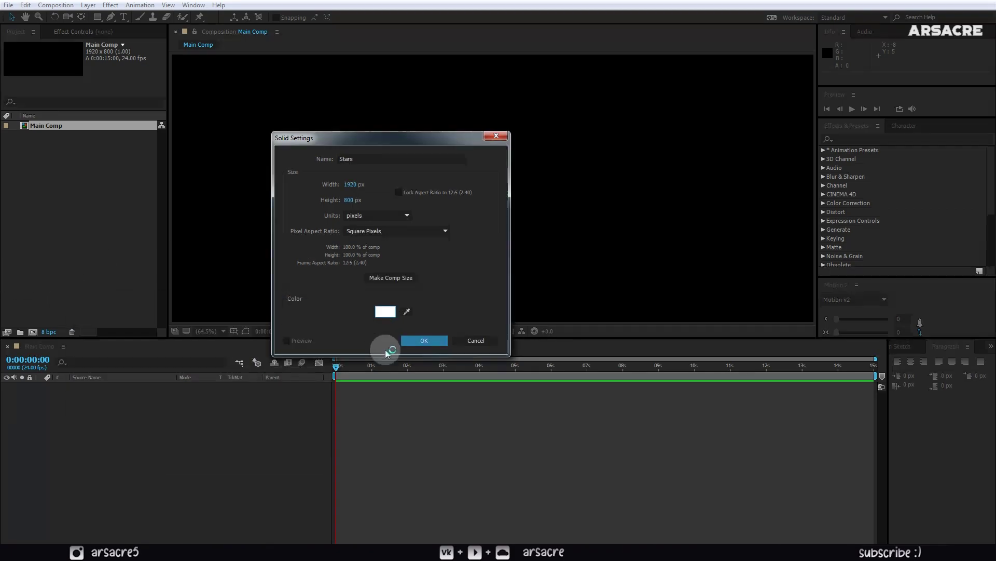
pyautogui.click(434, 341)
pyautogui.click(872, 139)
pyautogui.write('cc ball')
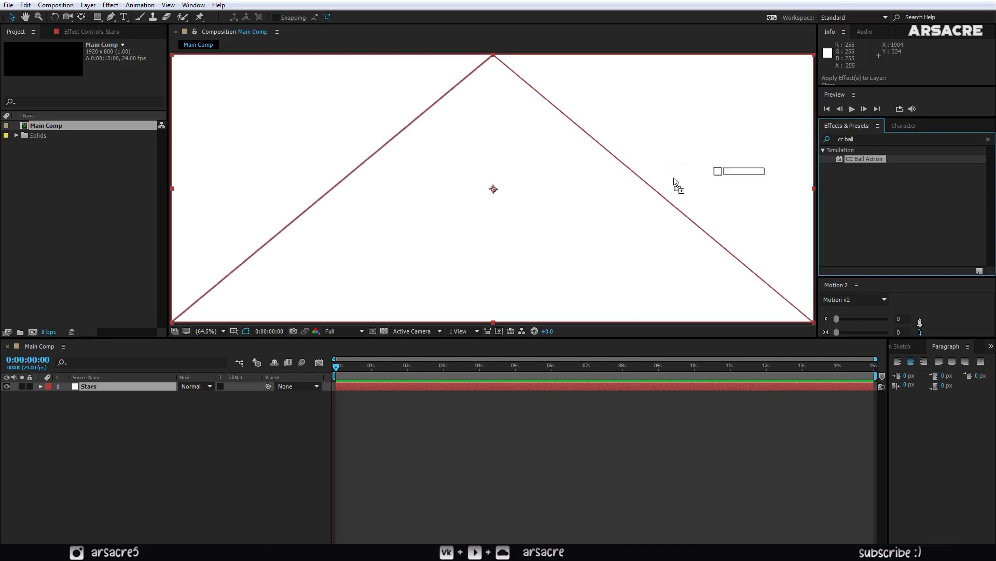
# Apply CC Ball Action to Stars with Scatter 292 and Ball Size 10.2
pyautogui.moveTo(875, 173); pyautogui.dragTo(525, 196)
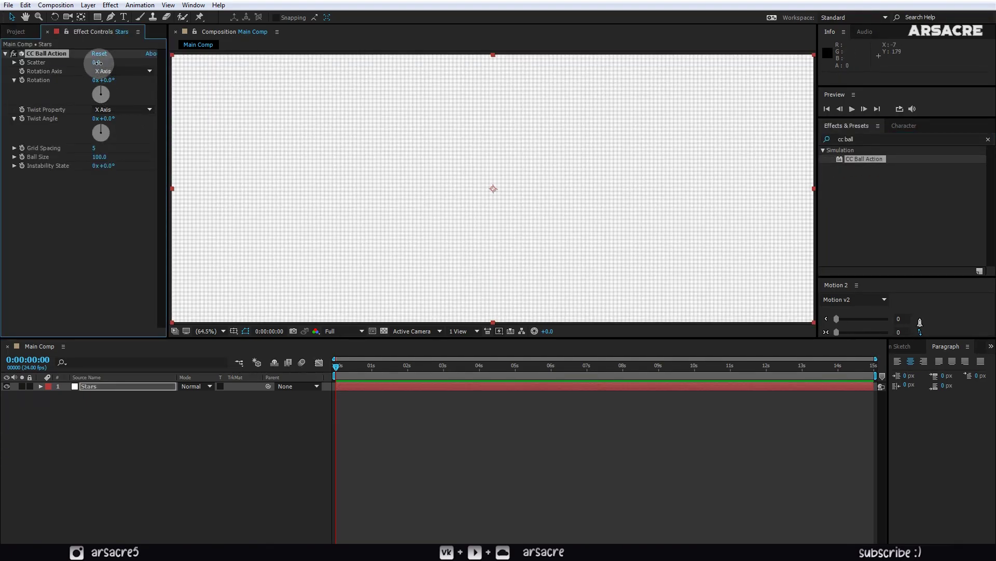
pyautogui.moveTo(97, 62); pyautogui.dragTo(346, 270)
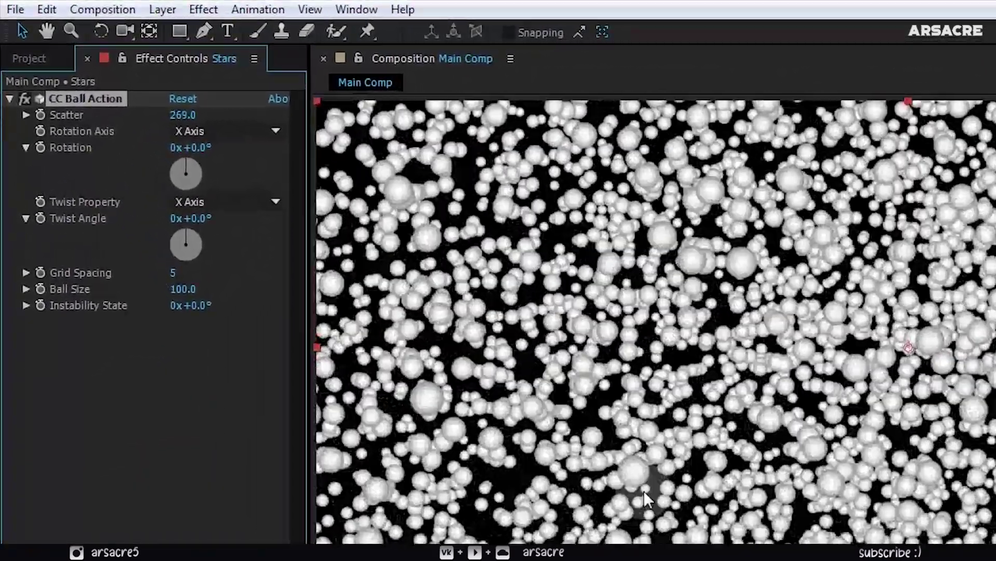
pyautogui.click(245, 217)
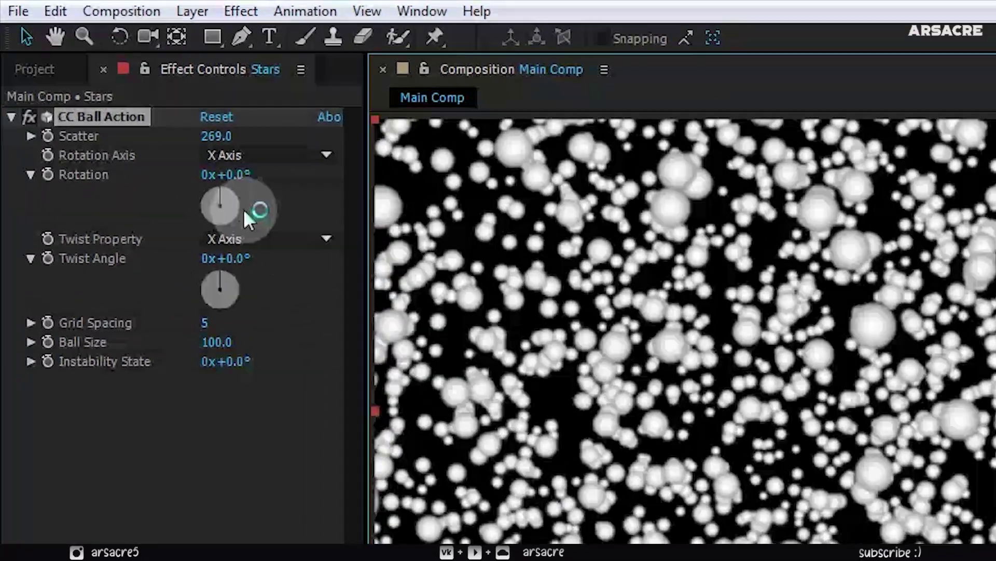
pyautogui.moveTo(218, 343)
pyautogui.mouseDown()
pyautogui.moveTo(67, 423)
pyautogui.moveTo(7, 438)
pyautogui.mouseUp()
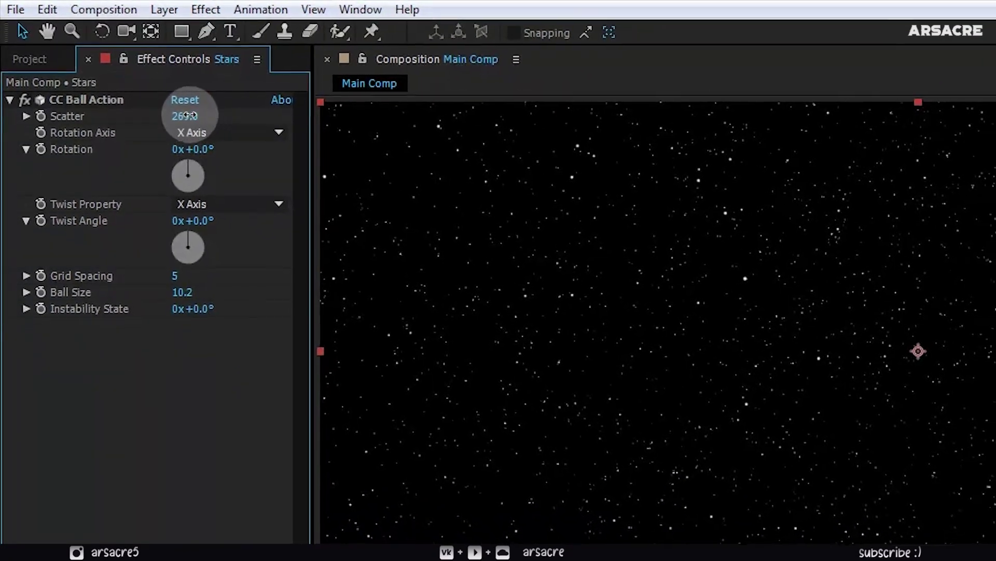
pyautogui.moveTo(187, 115); pyautogui.dragTo(193, 115)
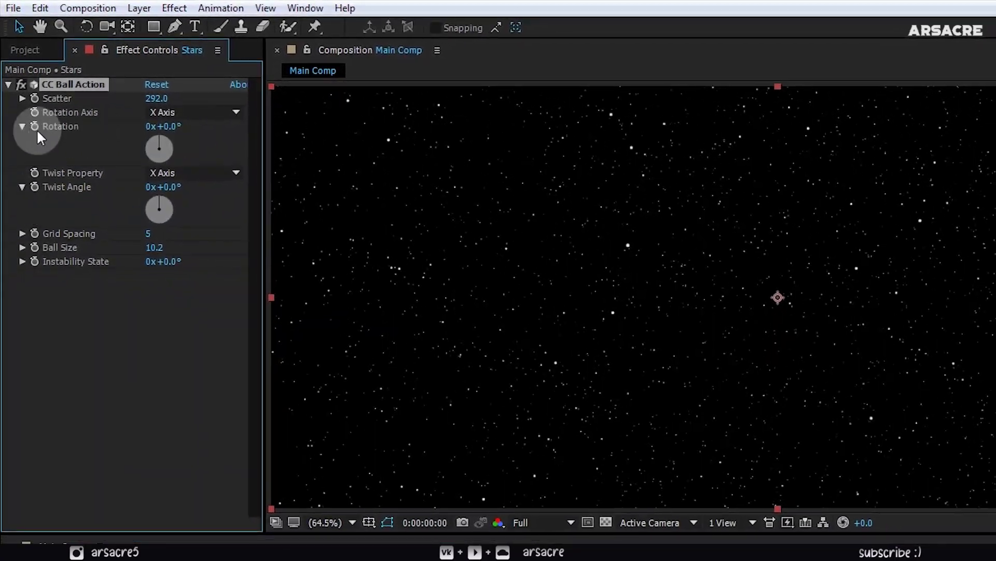
# Keyframe the ball Rotation, increasing it at the composition's end
pyautogui.click(35, 126)
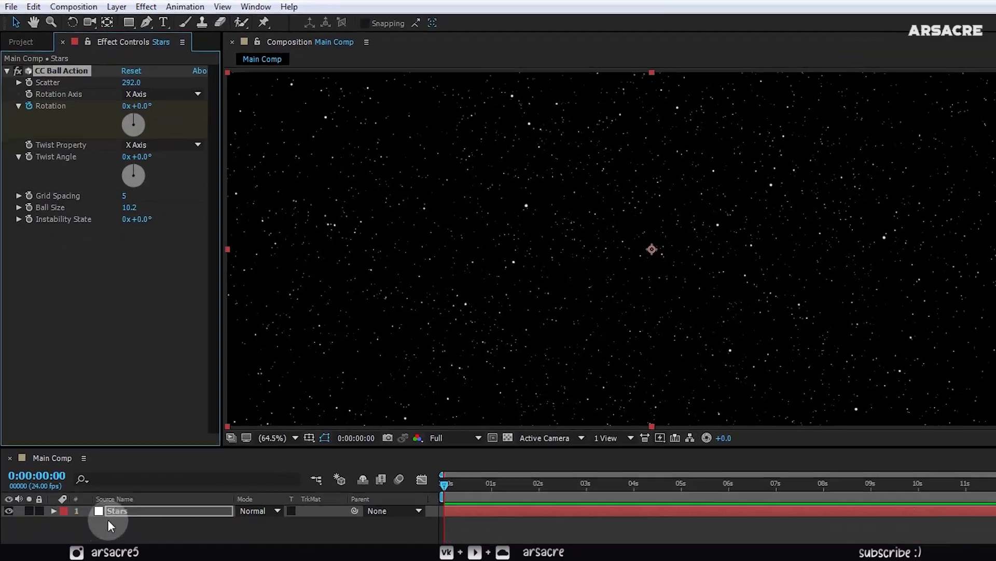
pyautogui.press('u')
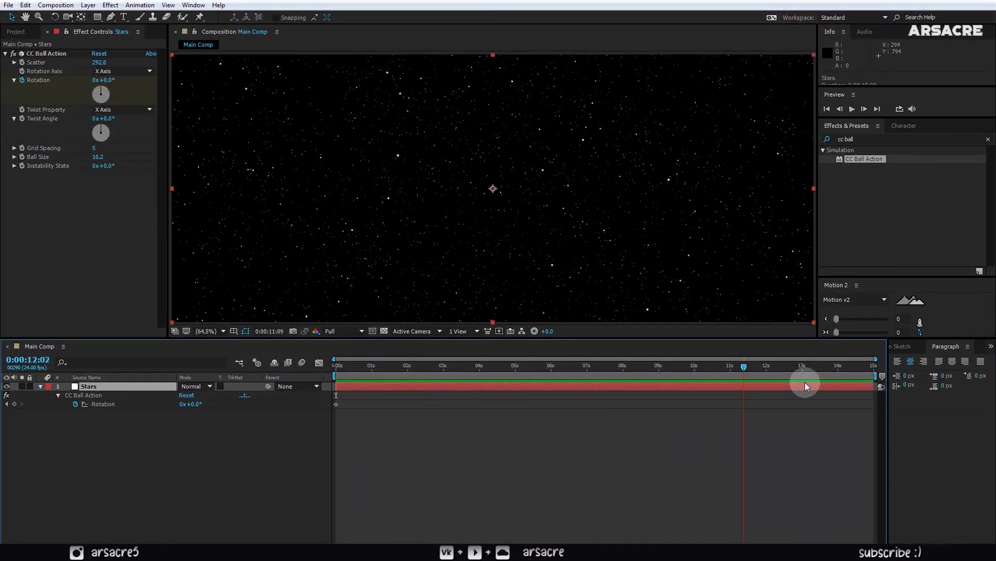
pyautogui.press('End')
pyautogui.moveTo(190, 405)
pyautogui.mouseDown()
pyautogui.moveTo(368, 393)
pyautogui.moveTo(382, 382)
pyautogui.mouseUp()
pyautogui.click(336, 366)
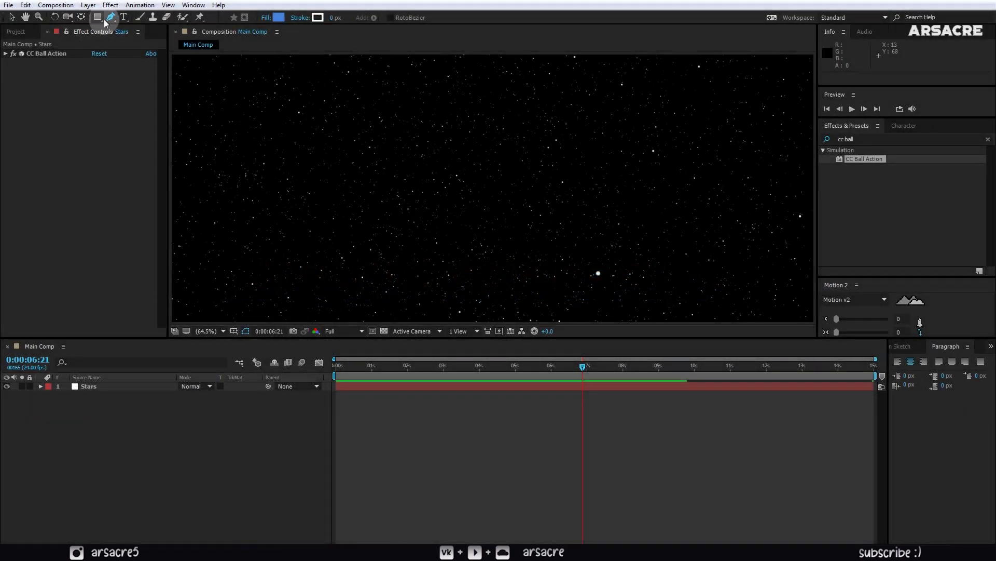
# Draw the spaceship's triangular outline and give it a dark fill
pyautogui.moveTo(377, 243); pyautogui.dragTo(396, 179)
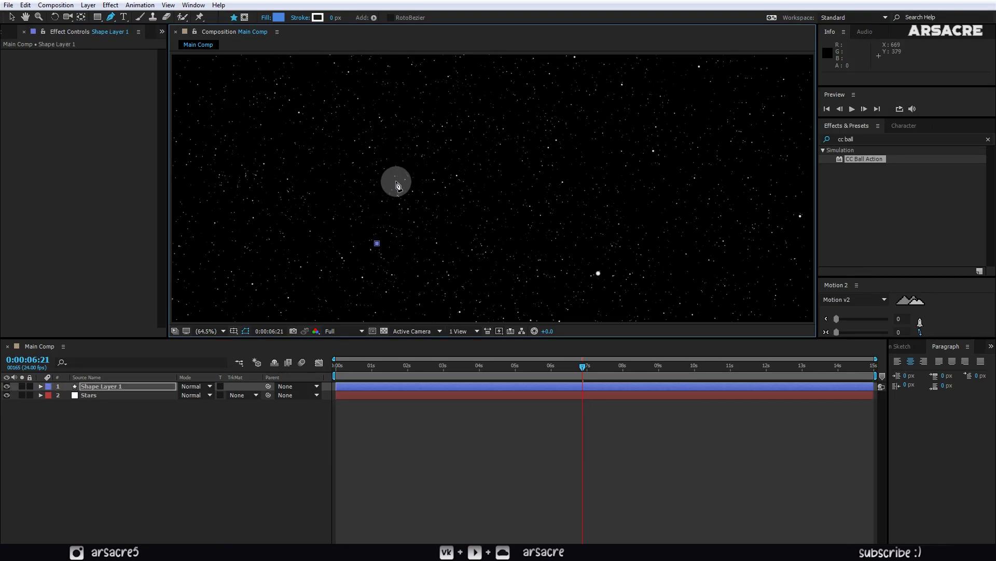
pyautogui.hotkey('ctrl', 'z')
pyautogui.click(395, 176)
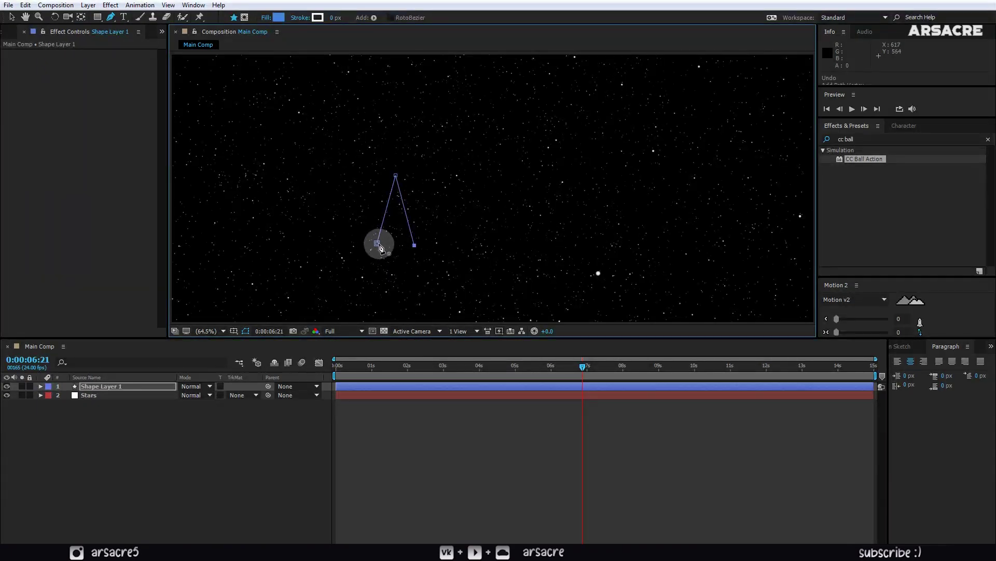
pyautogui.click(378, 243)
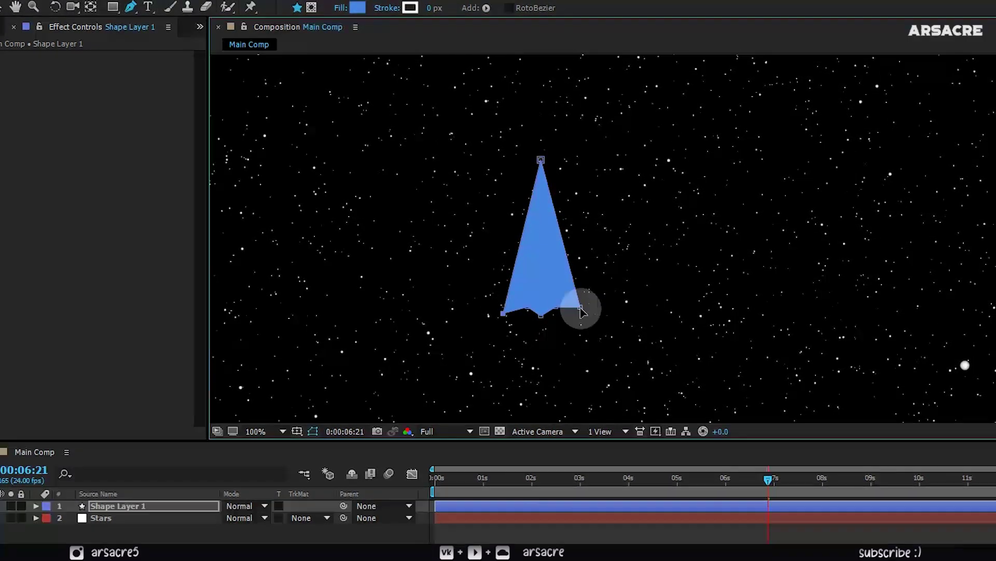
pyautogui.press('v')
pyautogui.moveTo(580, 306); pyautogui.dragTo(578, 331)
pyautogui.moveTo(541, 161); pyautogui.dragTo(540, 179)
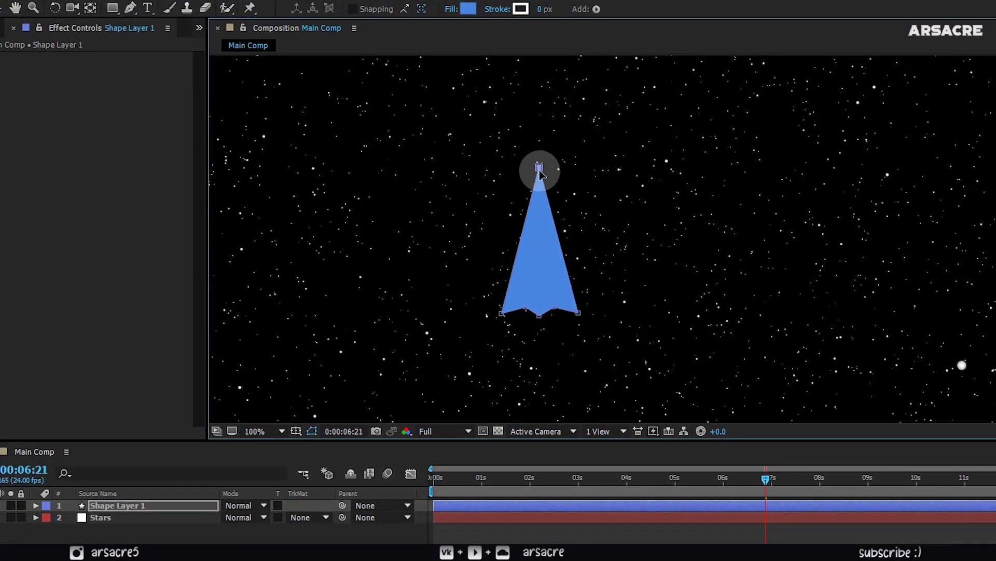
pyautogui.click(468, 9)
pyautogui.click(102, 538)
pyautogui.click(398, 414)
# Draw an inner tip shape inside the triangle and fill it orange
pyautogui.press('g')
pyautogui.scroll(2, 522, 233)
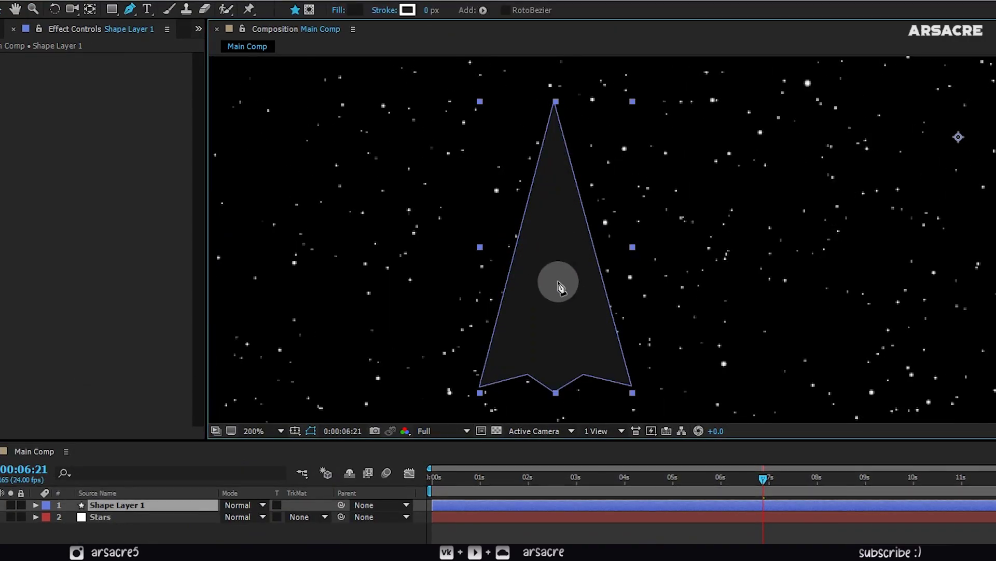
pyautogui.click(548, 269)
pyautogui.click(528, 349)
pyautogui.click(554, 374)
pyautogui.click(576, 348)
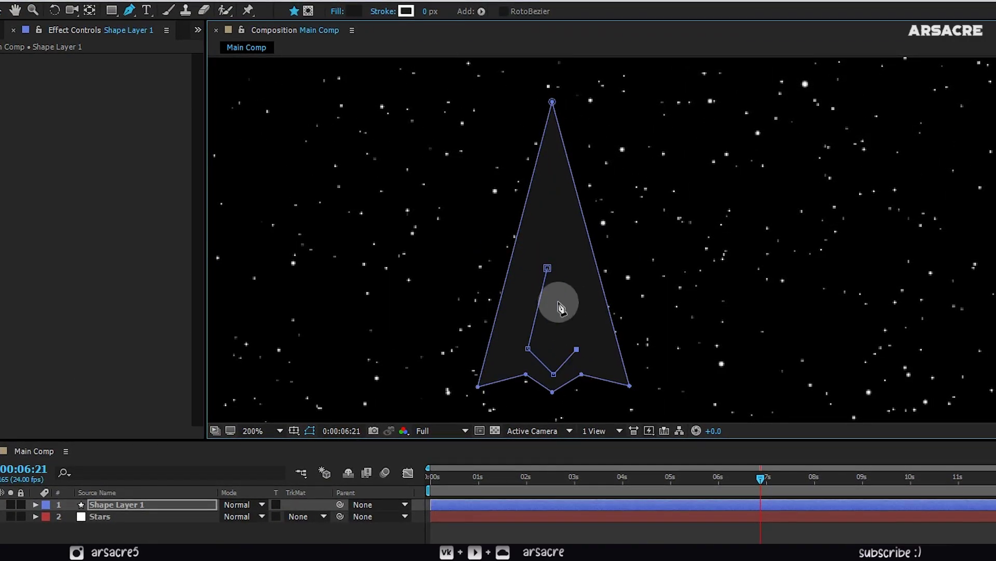
pyautogui.click(547, 268)
pyautogui.click(35, 504)
pyautogui.press('v')
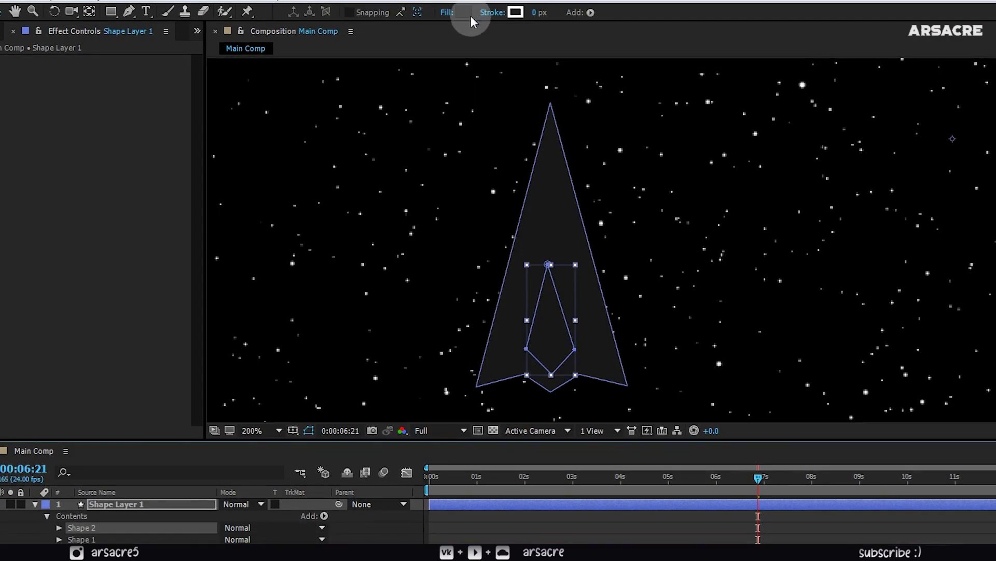
pyautogui.click(468, 13)
pyautogui.click(222, 419)
pyautogui.click(398, 414)
# Draw a dark side panel to the left of the orange tip
pyautogui.press('g')
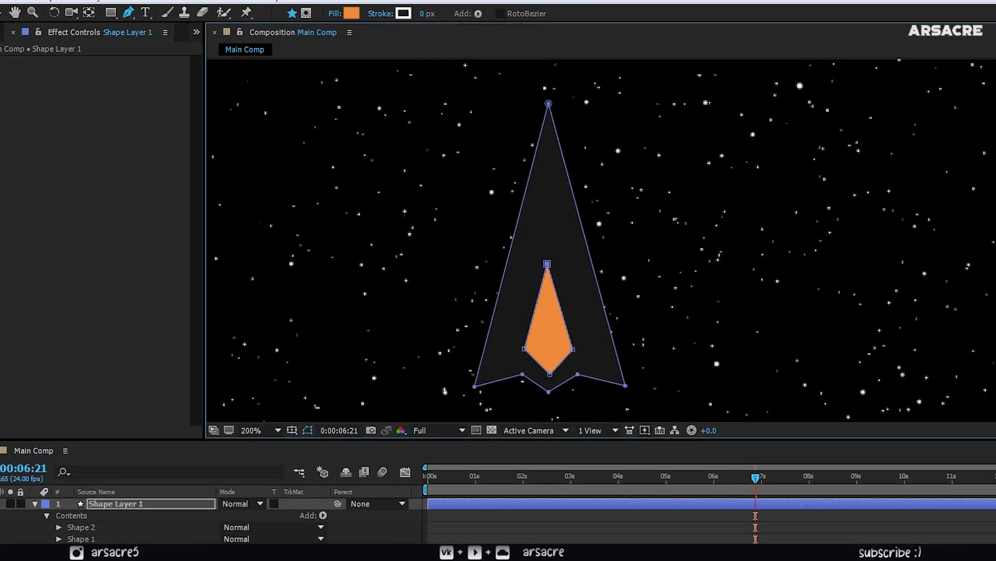
pyautogui.click(536, 270)
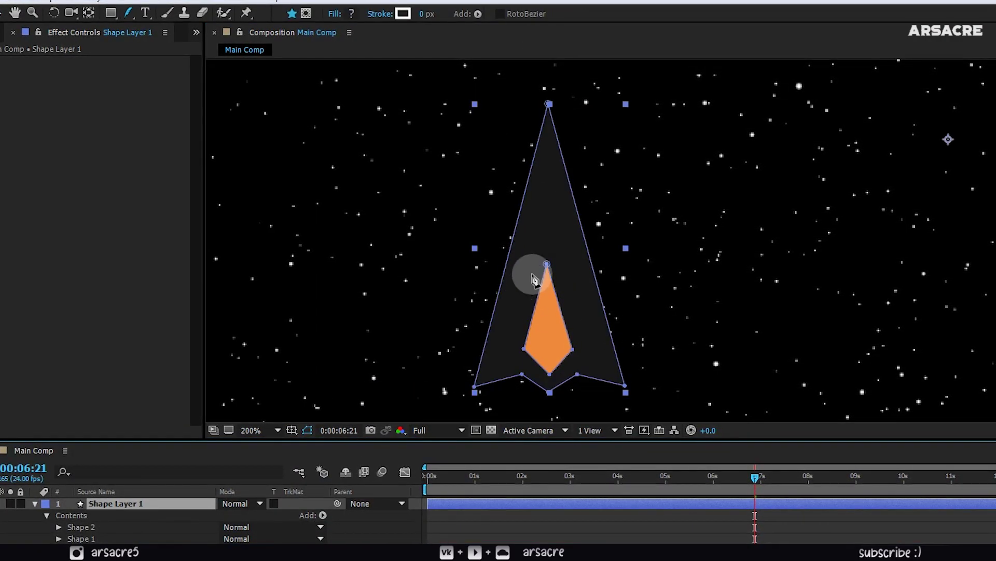
pyautogui.click(512, 371)
pyautogui.click(478, 378)
pyautogui.click(510, 272)
pyautogui.click(349, 15)
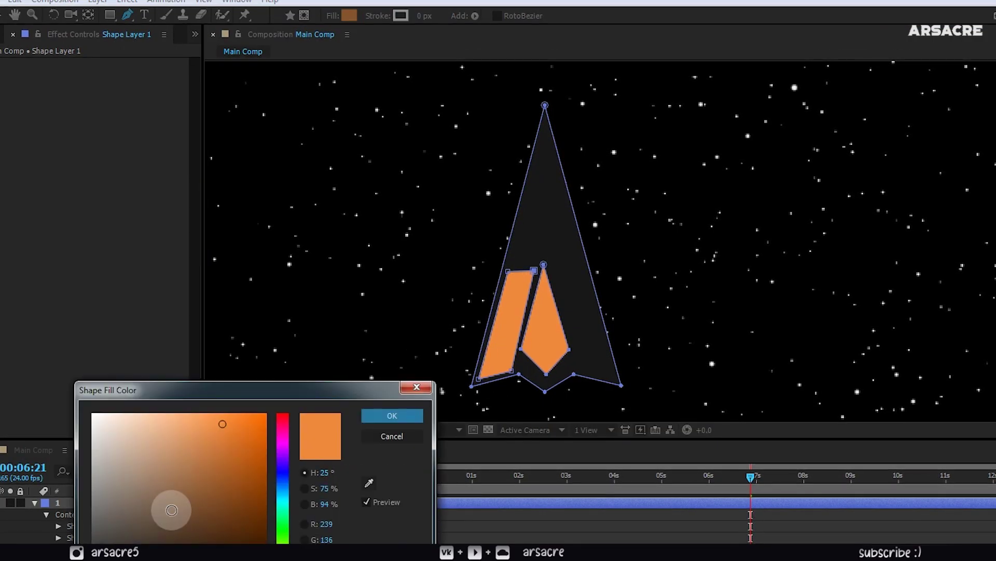
pyautogui.moveTo(172, 510); pyautogui.dragTo(170, 543)
pyautogui.click(391, 415)
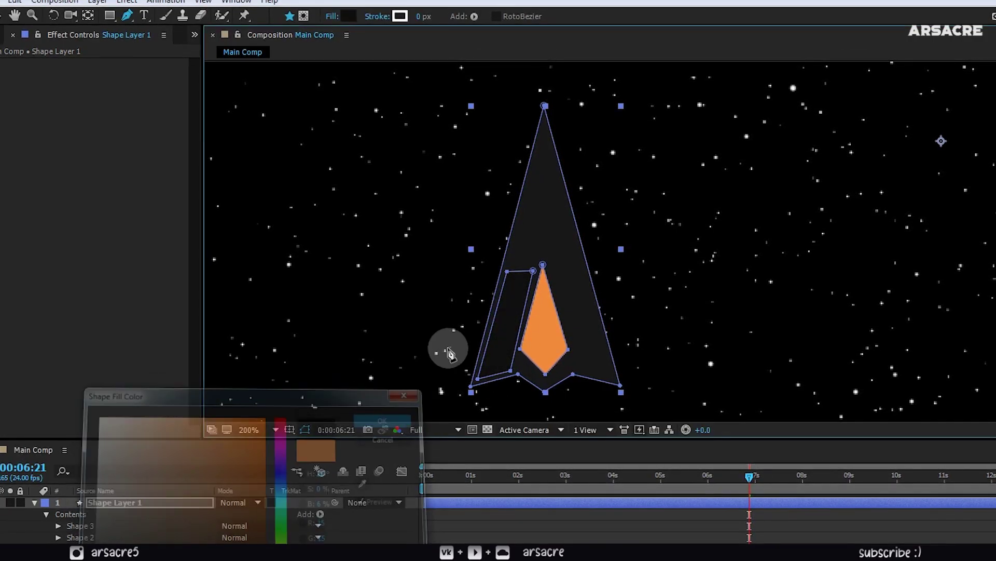
# Draw a matching right side panel (Shape 4), then deselect to preview the rocket
pyautogui.click(547, 270)
pyautogui.click(574, 367)
pyautogui.click(615, 383)
pyautogui.click(581, 272)
pyautogui.click(548, 270)
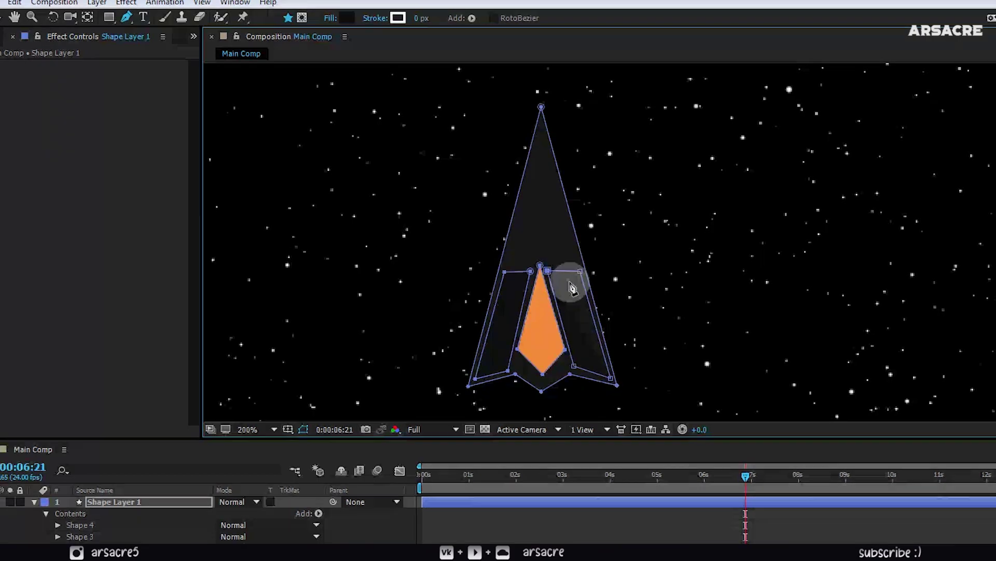
pyautogui.press('v')
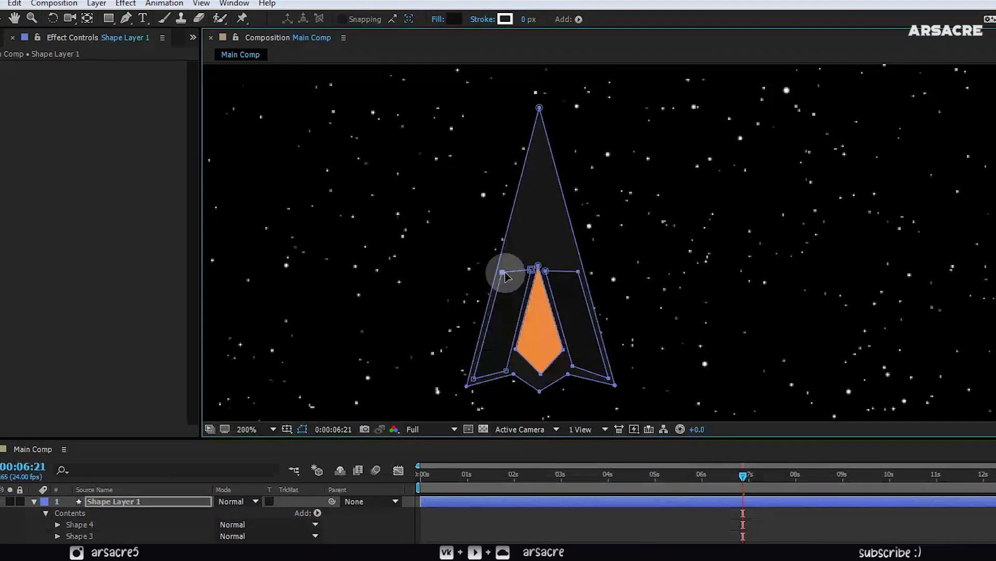
pyautogui.click(516, 366)
pyautogui.click(479, 452)
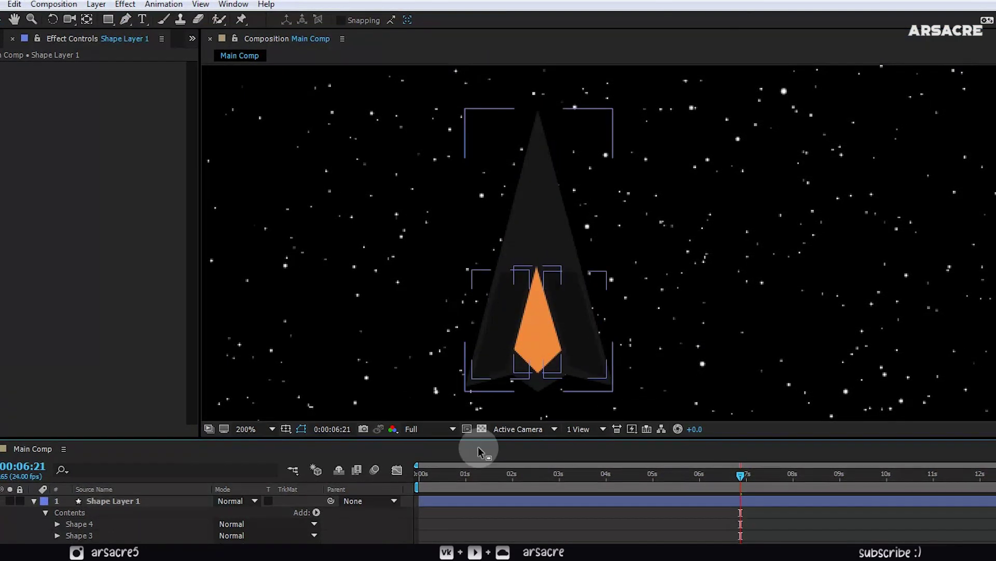
# Draw a new rectangle shape below the rocket
pyautogui.click(538, 320)
pyautogui.scroll(-2, 423, 205)
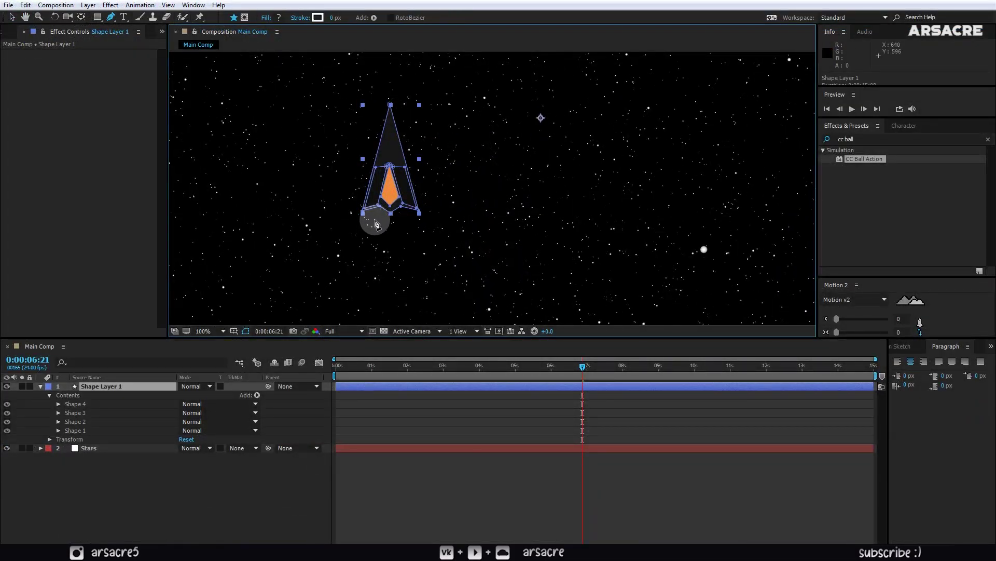
pyautogui.click(376, 215)
pyautogui.moveTo(384, 260); pyautogui.dragTo(388, 211)
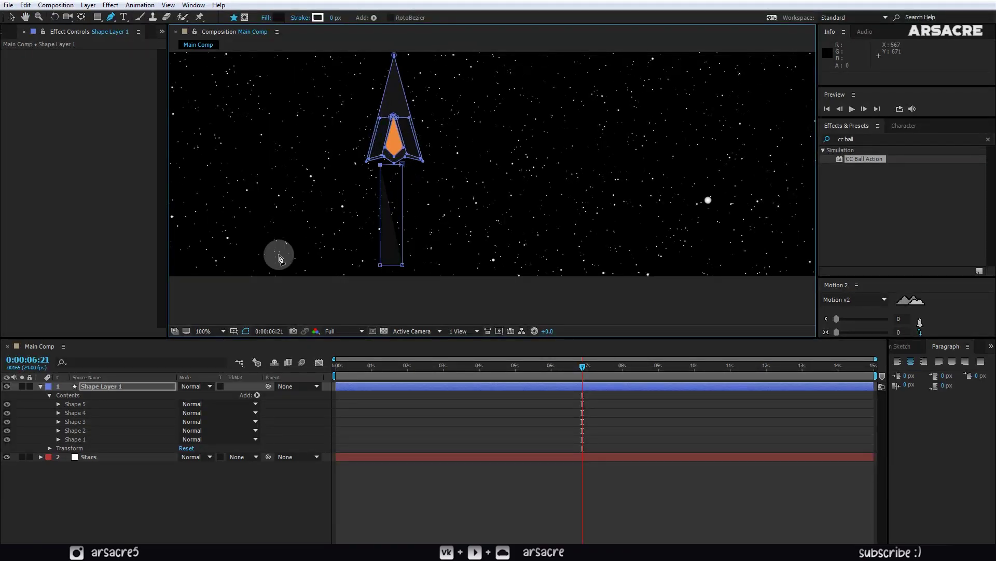
pyautogui.click(79, 403)
pyautogui.press('v')
pyautogui.write('Flame')
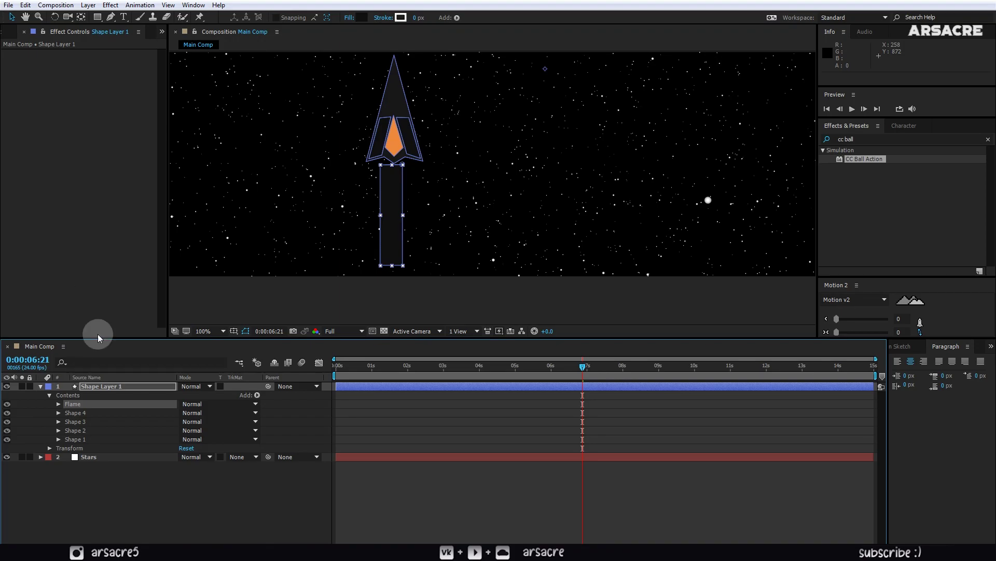
# Fill the rectangle light orange, then make it a linear gradient spanning the rectangle
pyautogui.click(360, 20)
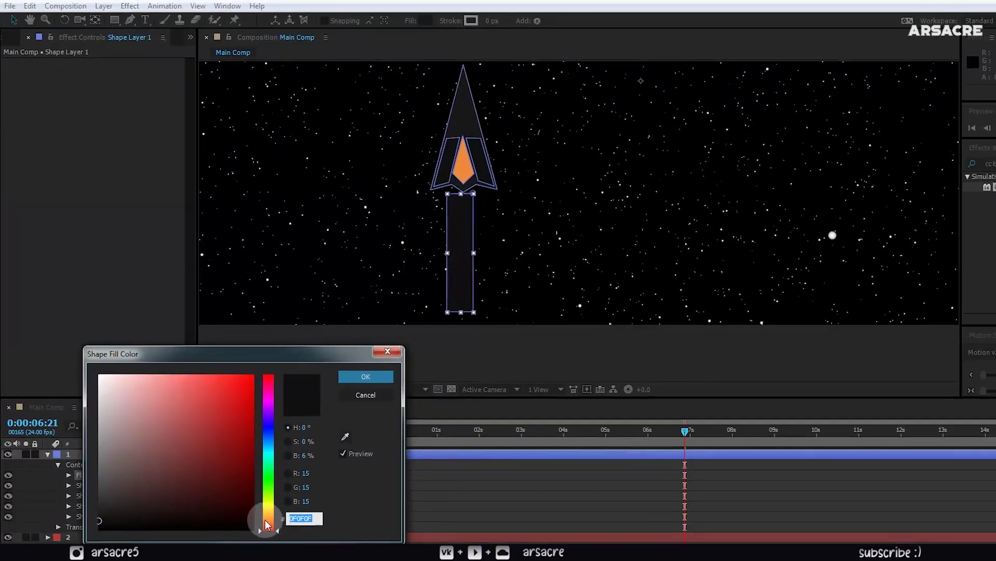
pyautogui.moveTo(264, 525); pyautogui.dragTo(265, 513)
pyautogui.click(192, 380)
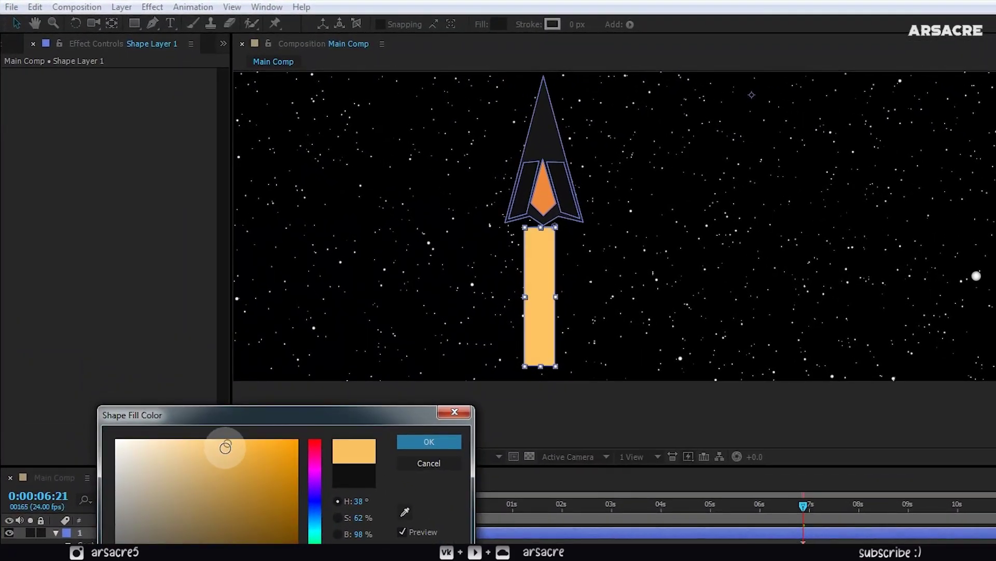
pyautogui.press('Return')
pyautogui.click(481, 24)
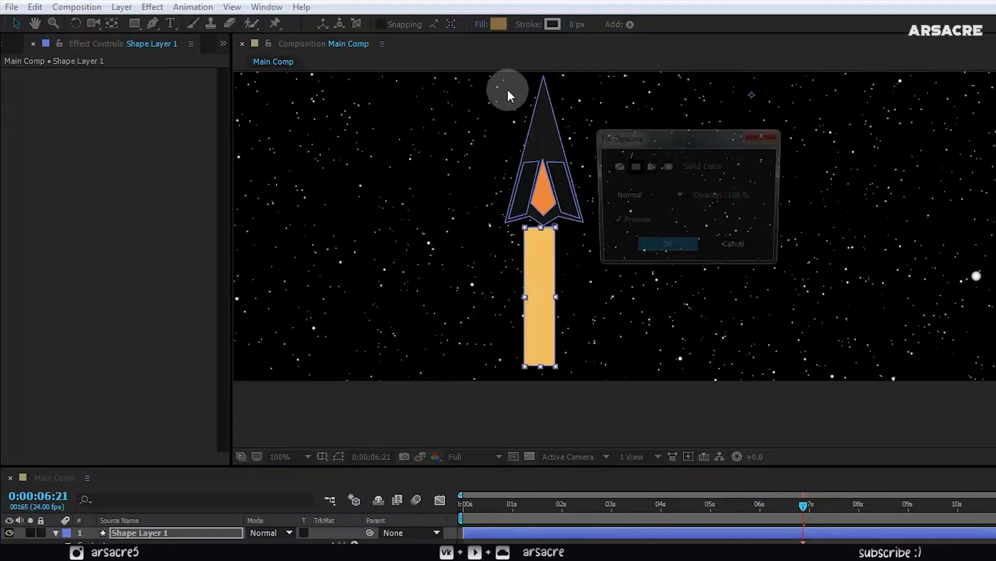
pyautogui.click(650, 166)
pyautogui.click(663, 251)
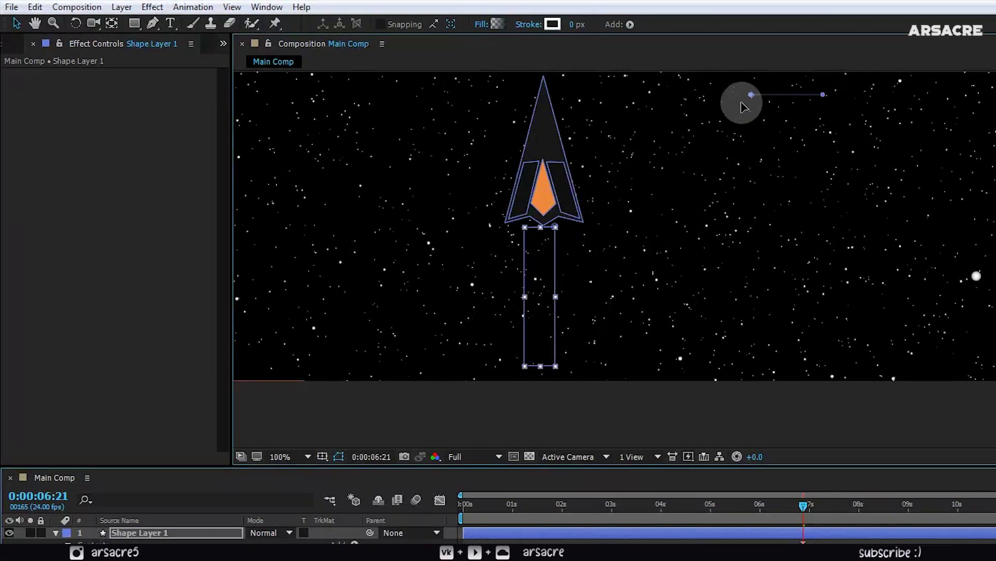
pyautogui.moveTo(752, 94); pyautogui.dragTo(532, 307)
pyautogui.moveTo(824, 95); pyautogui.dragTo(540, 207)
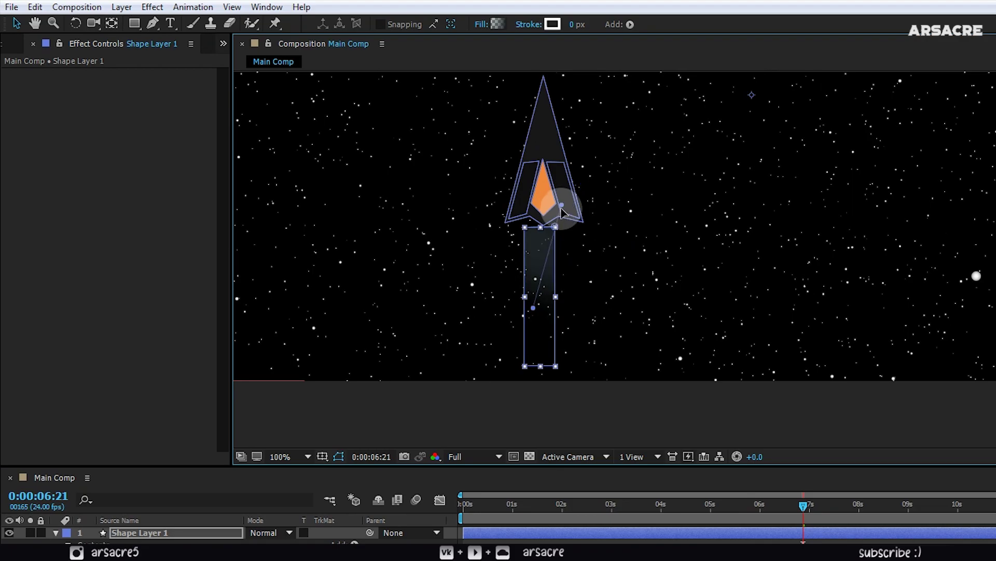
# Set the gradient stops to bright and red-orange in the Gradient Editor
pyautogui.click(493, 28)
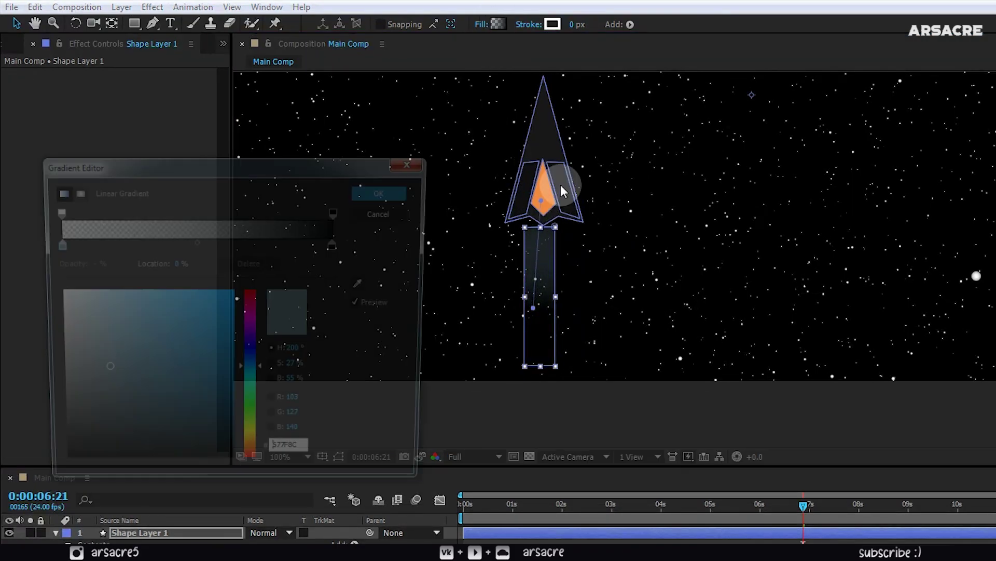
pyautogui.click(339, 246)
pyautogui.moveTo(260, 461); pyautogui.dragTo(257, 456)
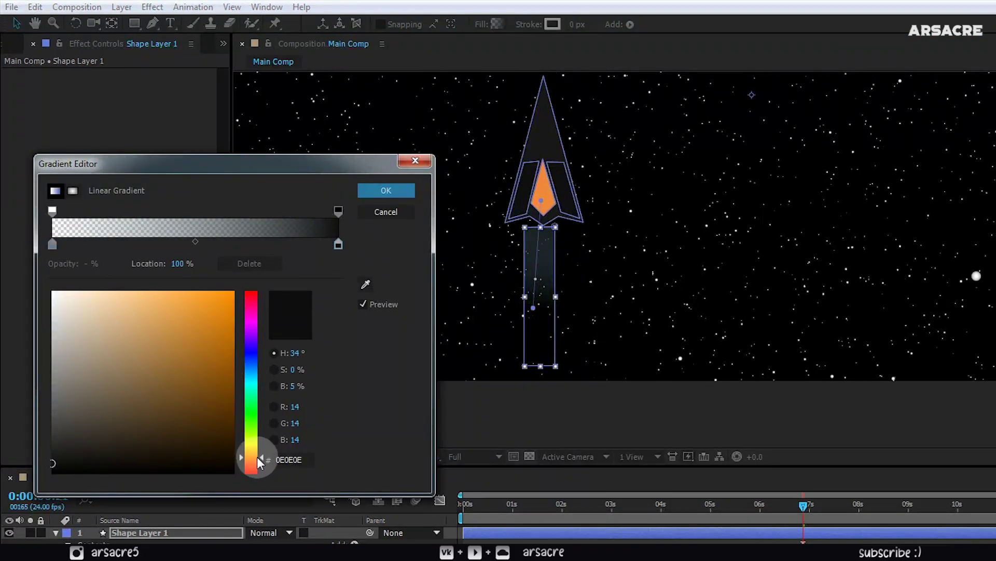
pyautogui.moveTo(178, 347); pyautogui.dragTo(191, 298)
pyautogui.moveTo(258, 460); pyautogui.dragTo(253, 465)
pyautogui.click(51, 247)
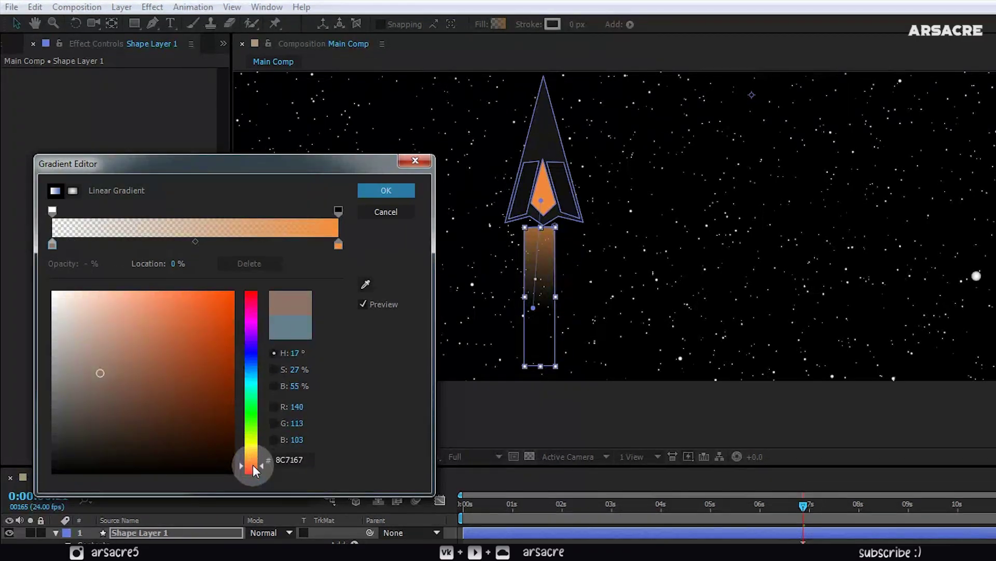
pyautogui.click(146, 329)
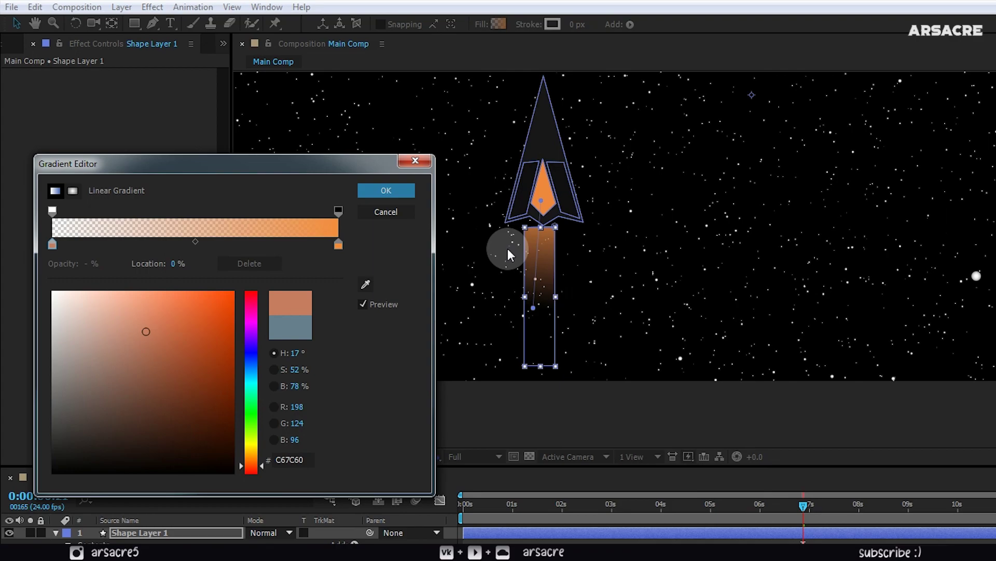
# Apply the gradient, nudge Flame up under the rocket, and stack it below Shape 1
pyautogui.press('Return')
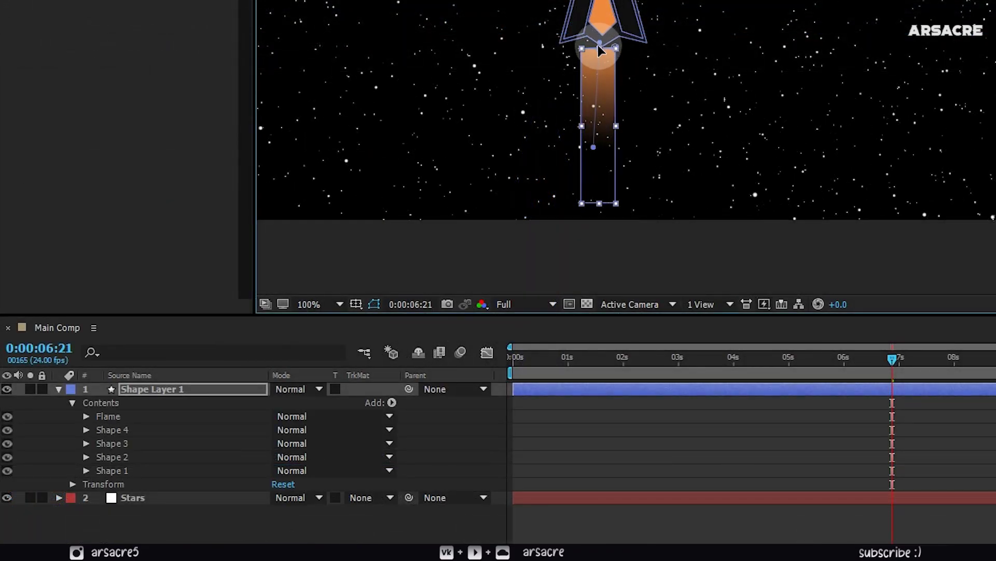
pyautogui.moveTo(598, 45); pyautogui.dragTo(598, 51)
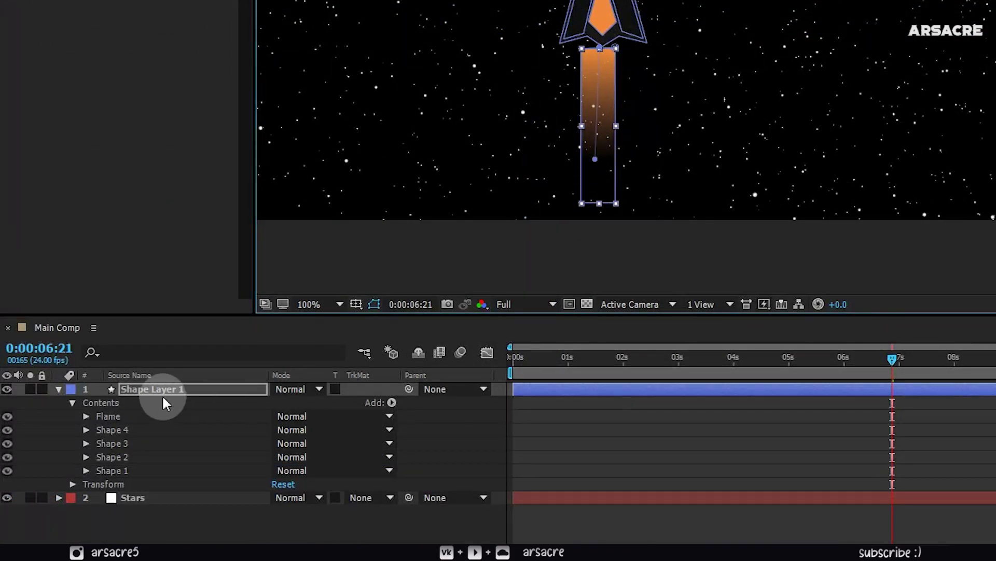
pyautogui.click(601, 74)
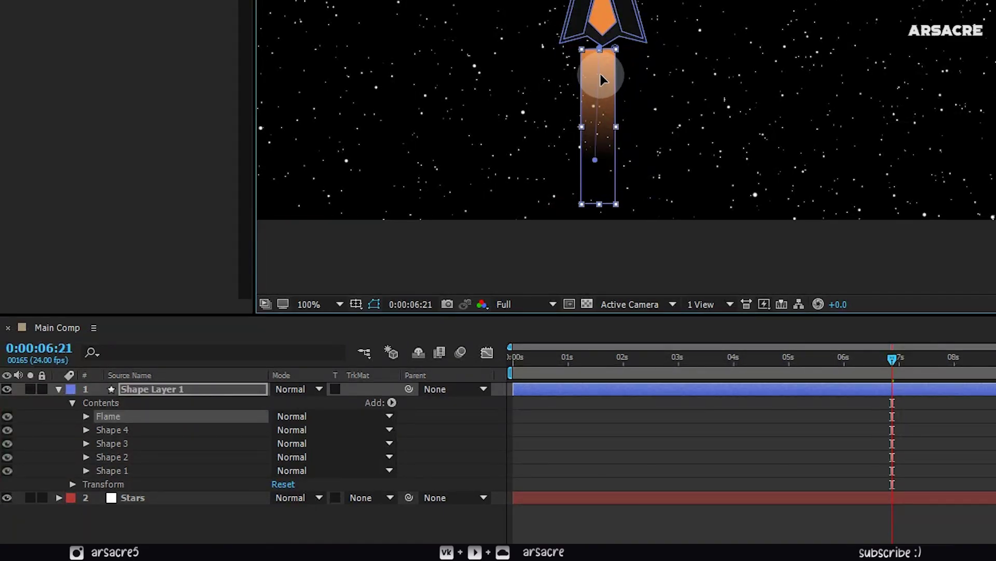
pyautogui.moveTo(600, 74); pyautogui.dragTo(603, 58)
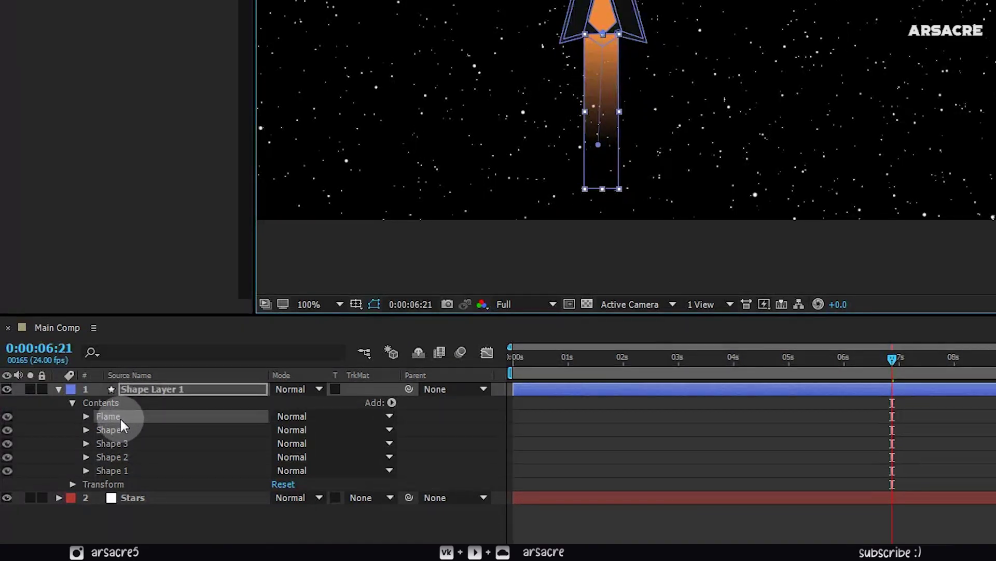
pyautogui.moveTo(120, 426); pyautogui.dragTo(122, 476)
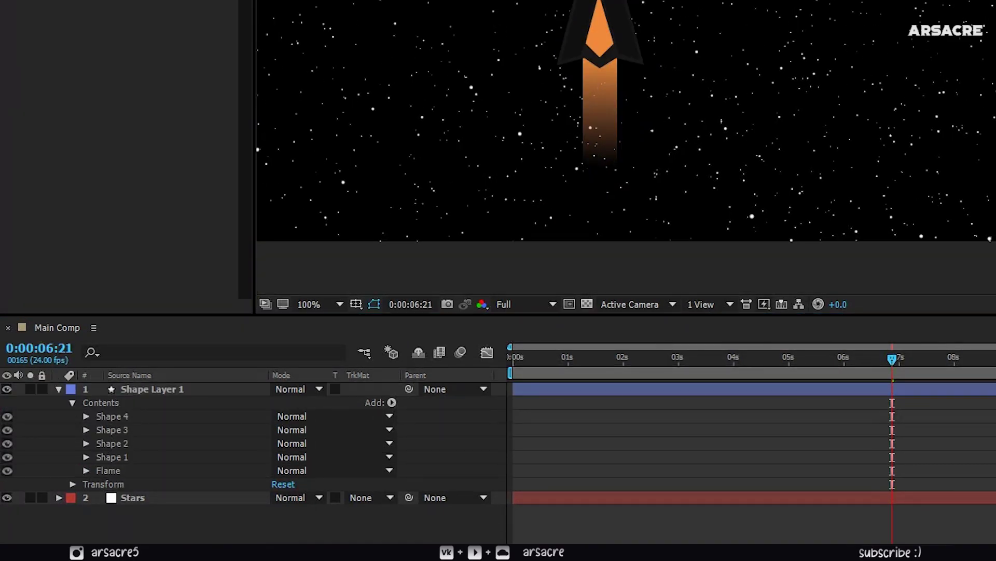
pyautogui.moveTo(612, 357); pyautogui.dragTo(614, 357)
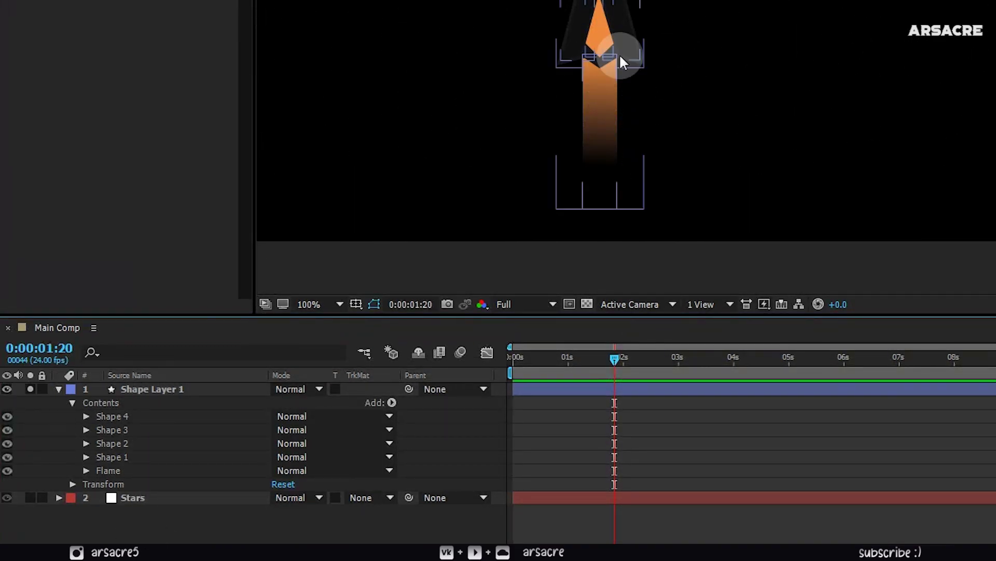
pyautogui.scroll(2, 623, 62)
# Rename Shape 2 to 'cockpit' and show its transform properties
pyautogui.click(112, 447)
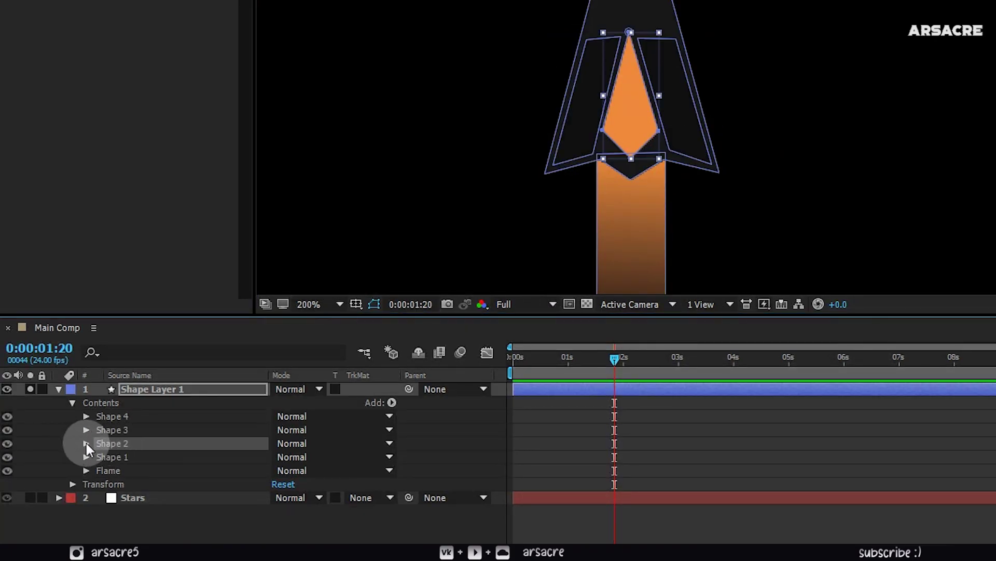
pyautogui.click(86, 442)
pyautogui.press('Return')
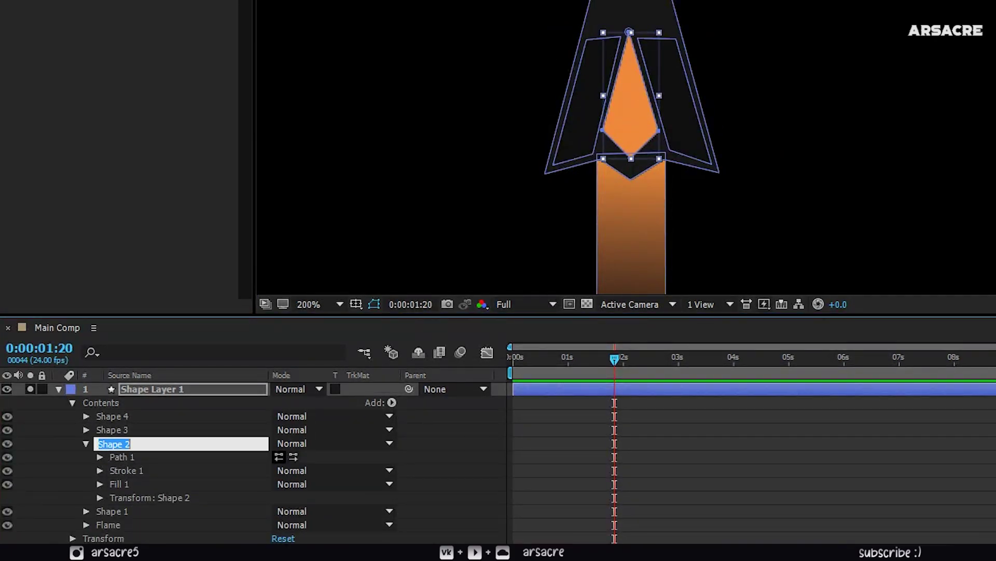
pyautogui.write('cockpit')
pyautogui.press('Return')
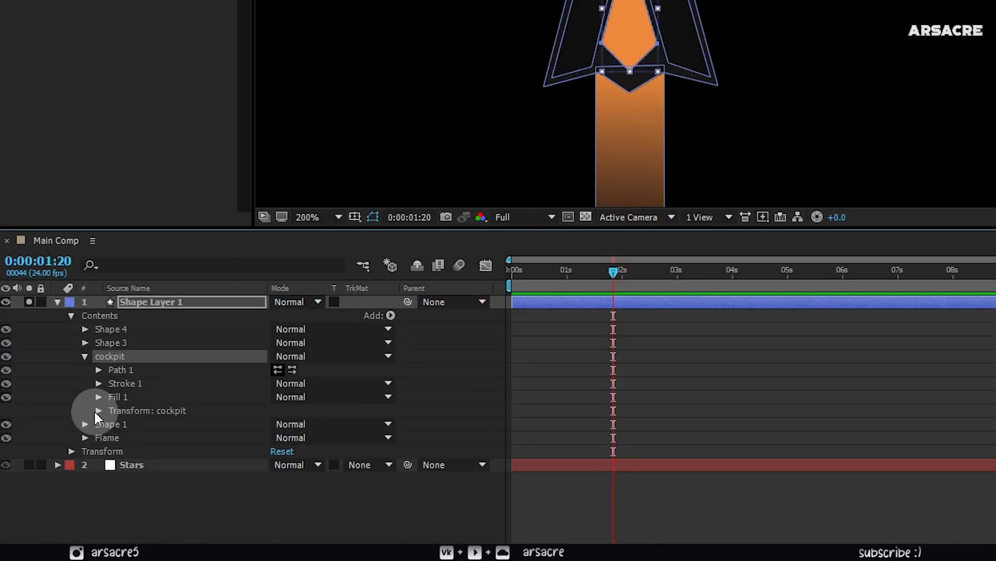
pyautogui.click(99, 411)
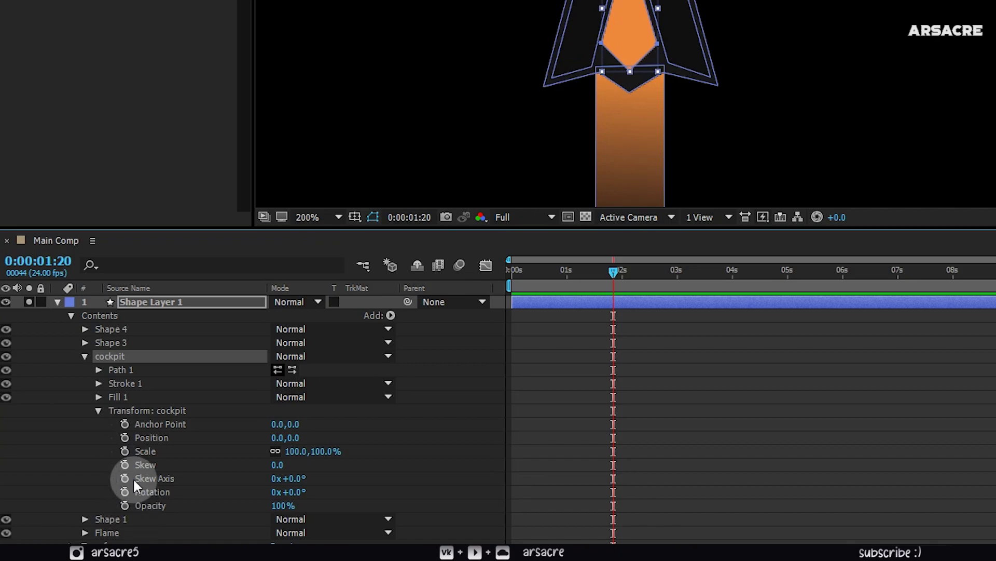
# Add eased cockpit Opacity keyframes dipping from full to 55% a few frames apart
pyautogui.click(125, 506)
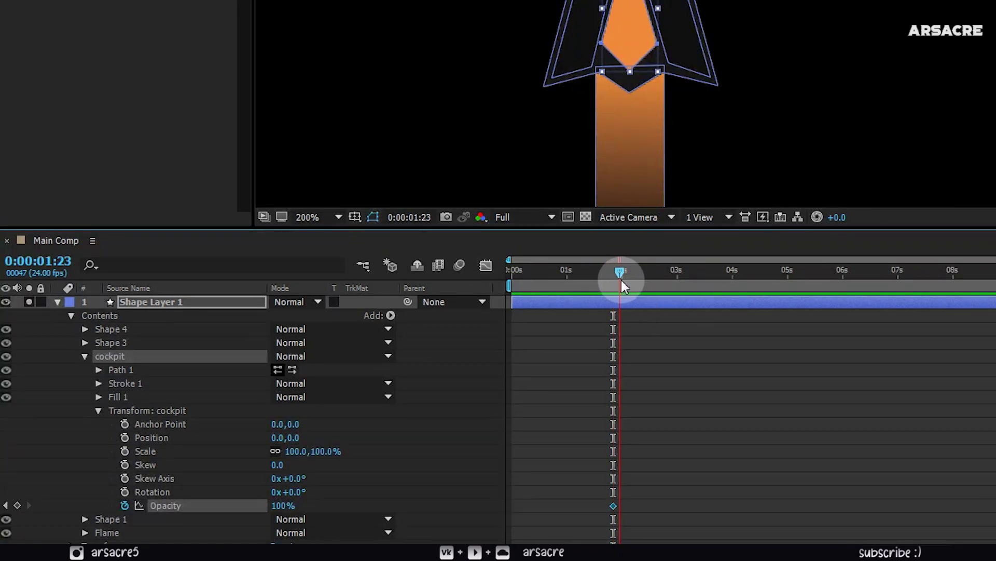
pyautogui.moveTo(622, 284)
pyautogui.mouseDown()
pyautogui.moveTo(642, 281)
pyautogui.moveTo(625, 296)
pyautogui.mouseUp()
pyautogui.click(17, 506)
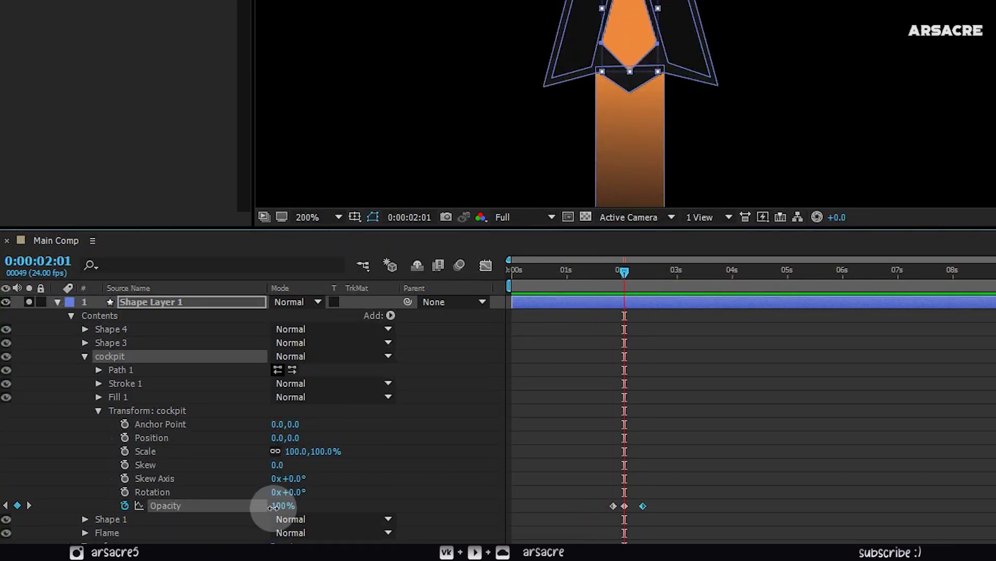
pyautogui.moveTo(283, 506)
pyautogui.mouseDown()
pyautogui.moveTo(151, 527)
pyautogui.moveTo(50, 522)
pyautogui.mouseUp()
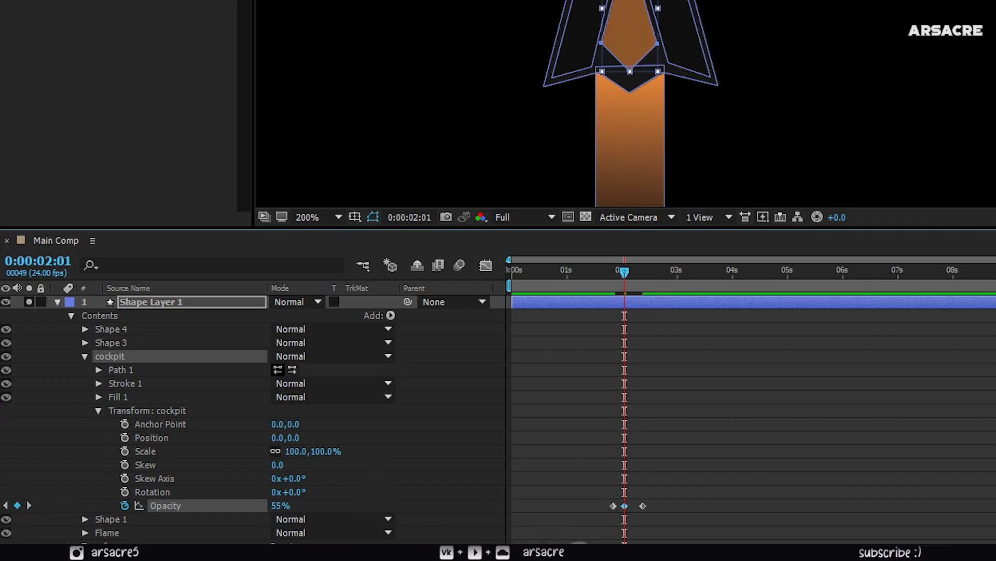
pyautogui.press('=')
pyautogui.moveTo(621, 275); pyautogui.dragTo(650, 279)
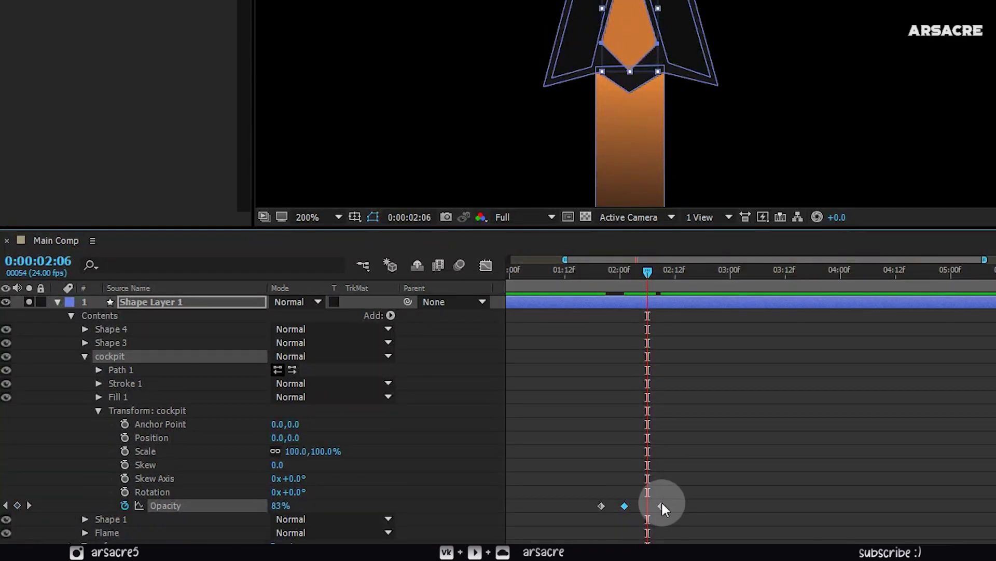
pyautogui.moveTo(661, 505); pyautogui.dragTo(583, 516)
pyautogui.press('F9')
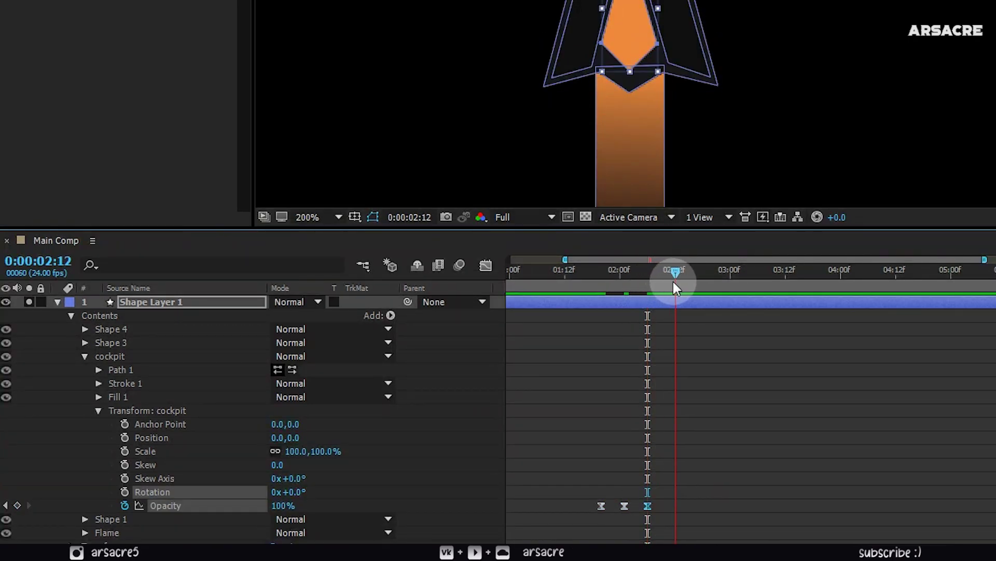
pyautogui.click(17, 505)
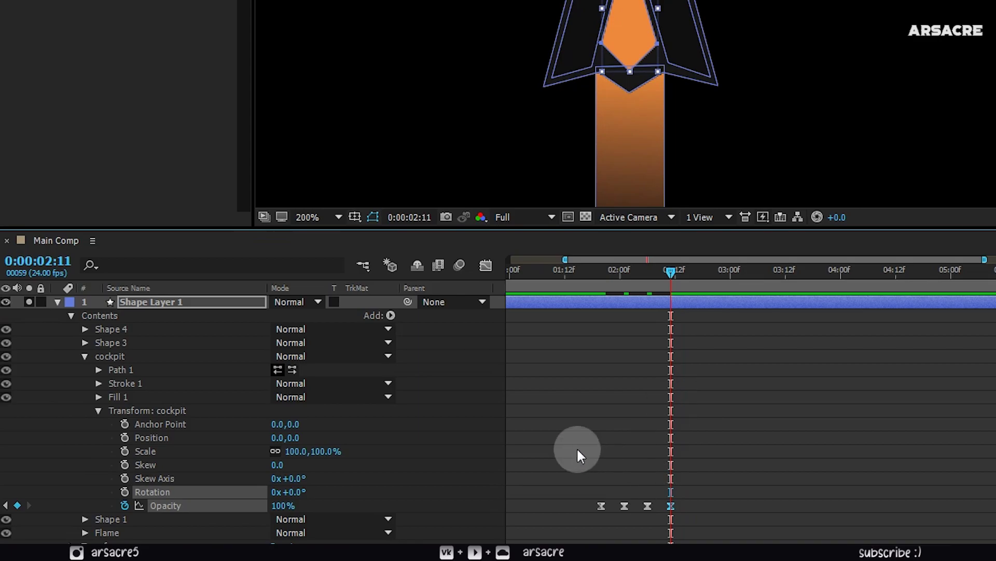
pyautogui.scroll(-1, 779, 428)
pyautogui.moveTo(797, 472)
pyautogui.mouseDown()
pyautogui.moveTo(678, 505)
pyautogui.moveTo(698, 493)
pyautogui.mouseUp()
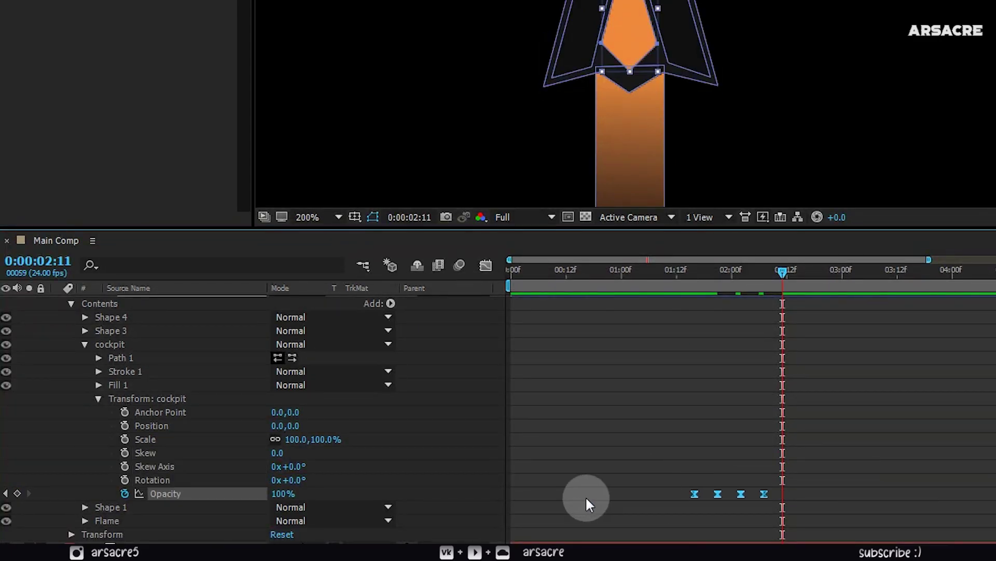
# Preview and retime the flicker keyframes, then select all Opacity keyframes
pyautogui.press('KP_0')
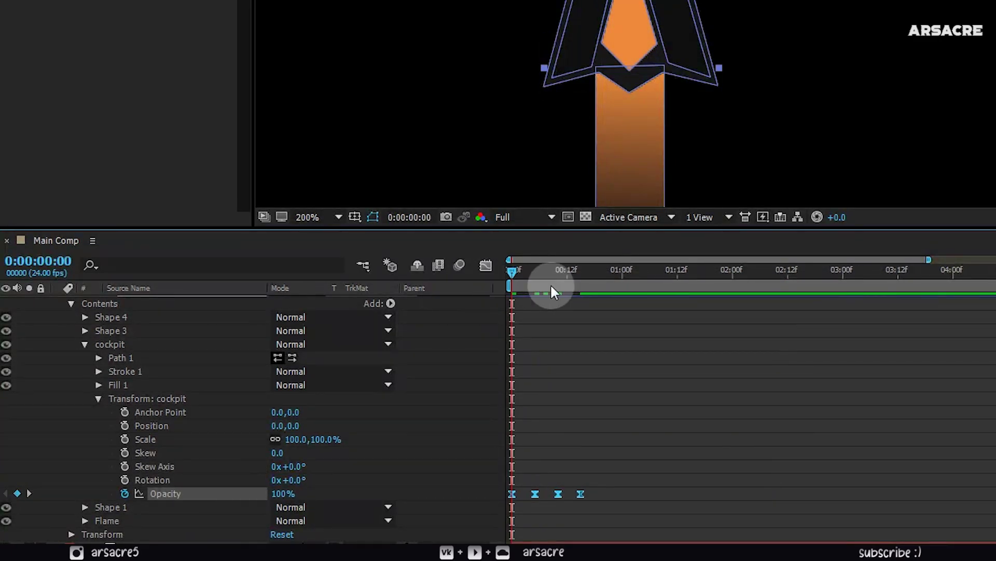
pyautogui.click(630, 273)
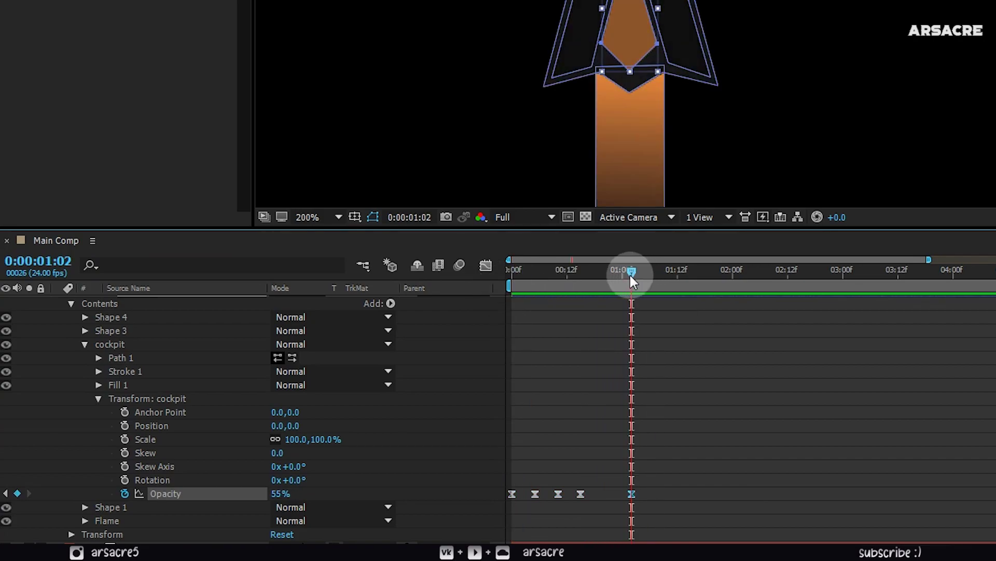
pyautogui.moveTo(629, 272); pyautogui.dragTo(483, 297)
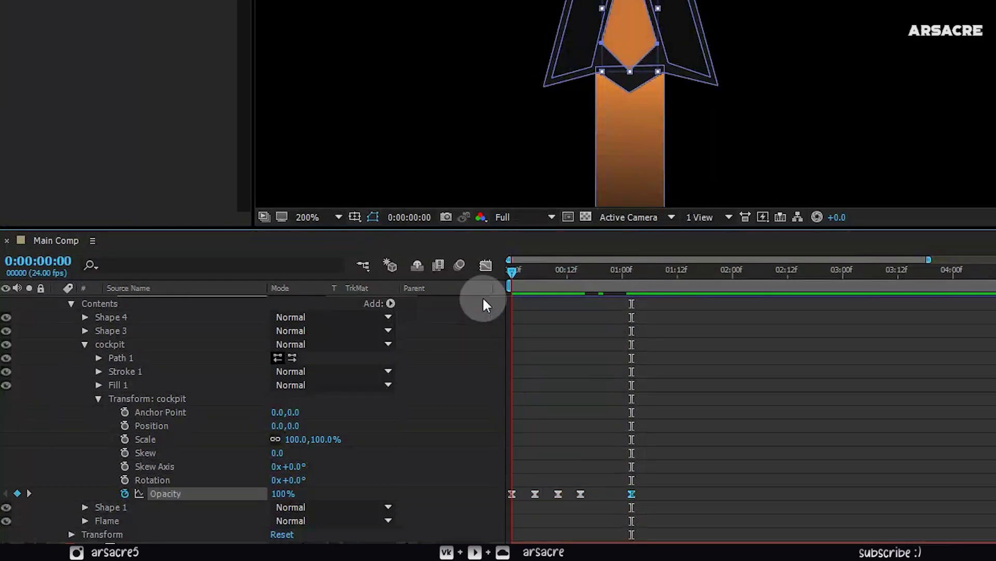
pyautogui.click(648, 479)
pyautogui.press('KP_0')
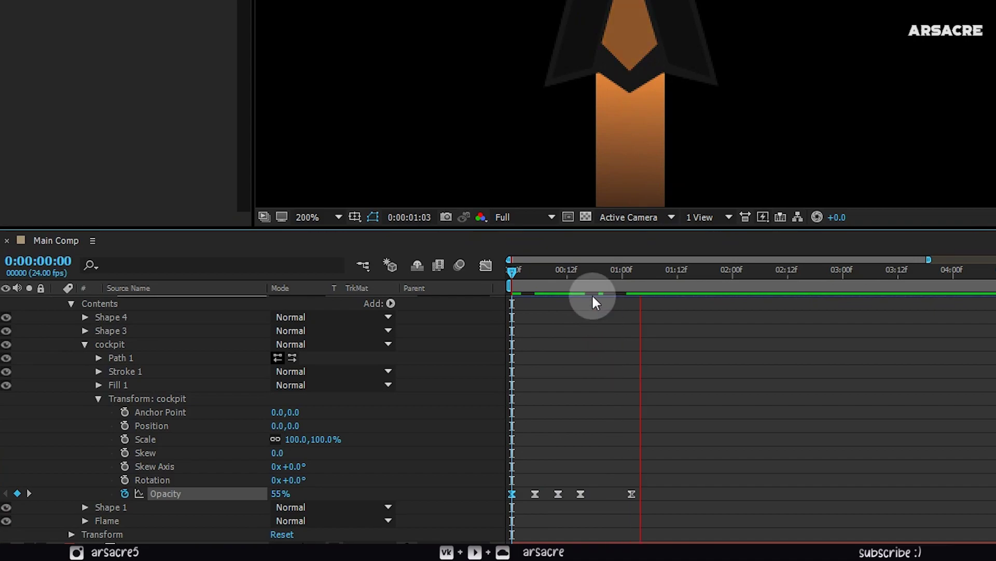
pyautogui.click(543, 269)
pyautogui.moveTo(605, 495); pyautogui.dragTo(633, 495)
pyautogui.press('KP_0')
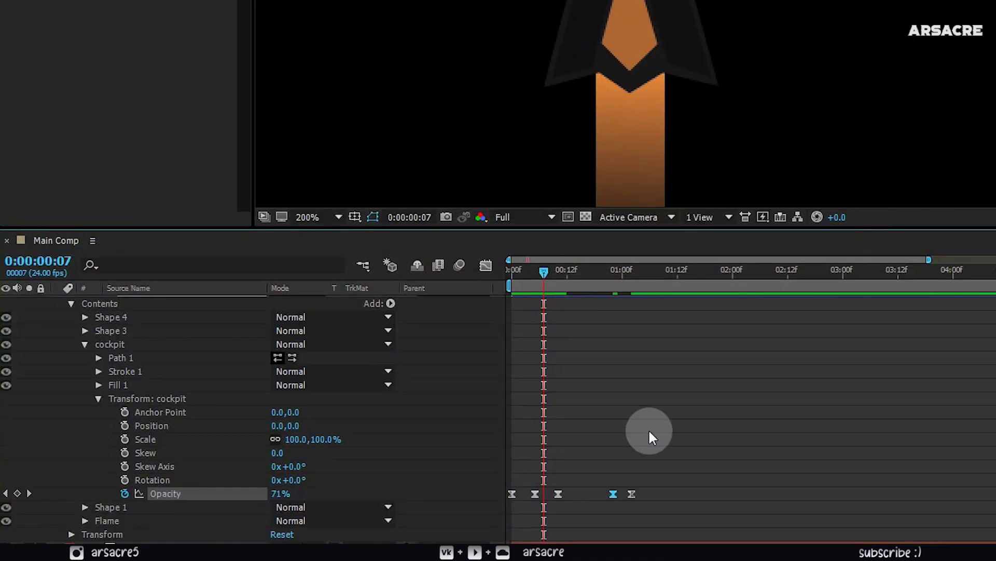
pyautogui.press('Home')
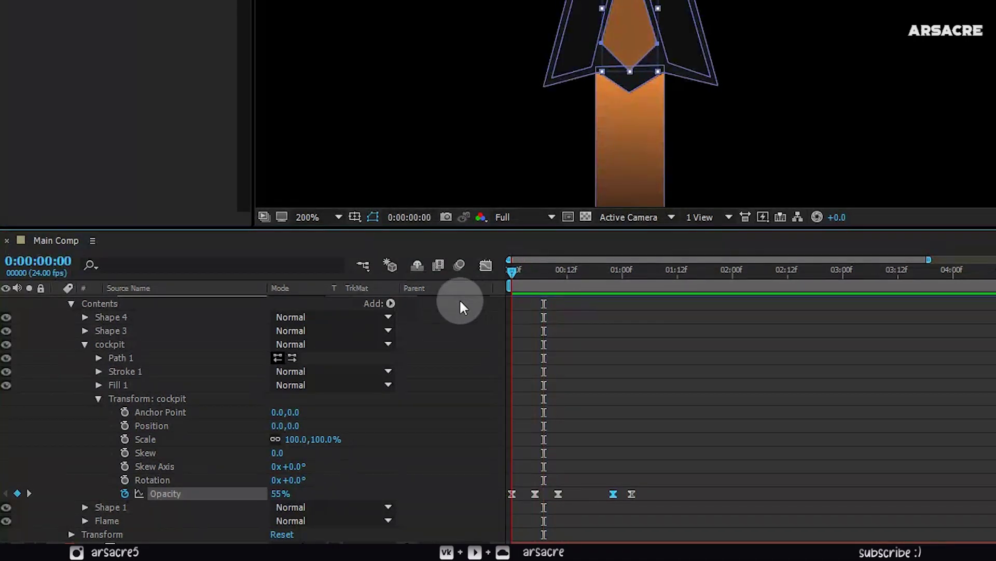
pyautogui.moveTo(682, 497); pyautogui.dragTo(478, 507)
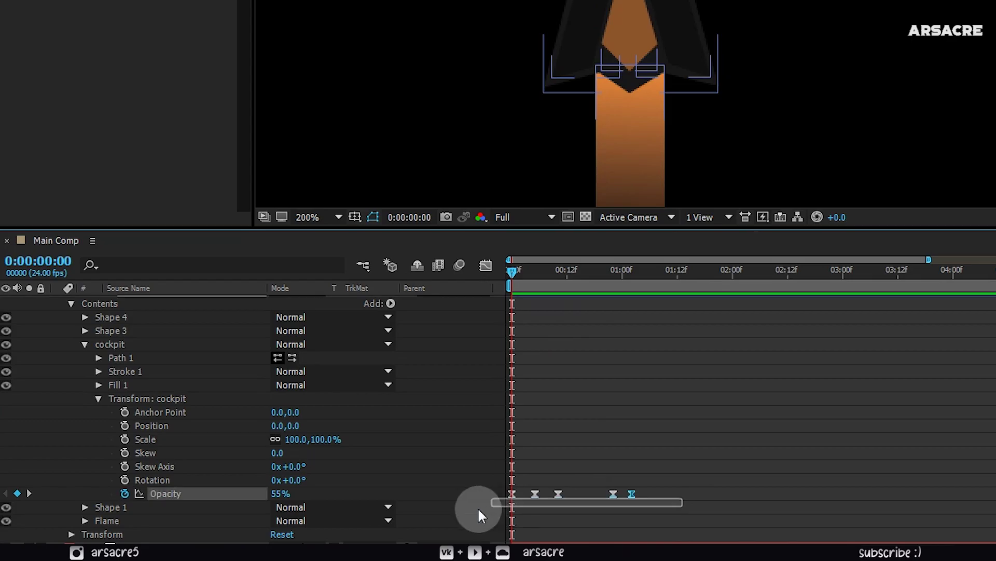
# Add a loopOut(type = "cycle") expression to the cockpit Opacity and preview the flicker
pyautogui.keyDown('alt'); pyautogui.click(125, 493); pyautogui.keyUp('alt')
pyautogui.click(330, 506)
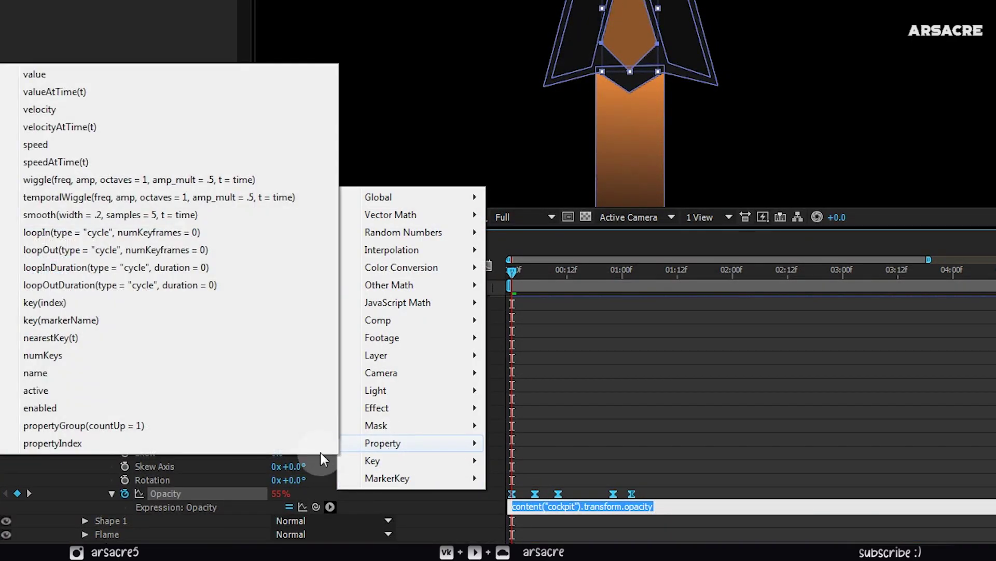
pyautogui.click(99, 250)
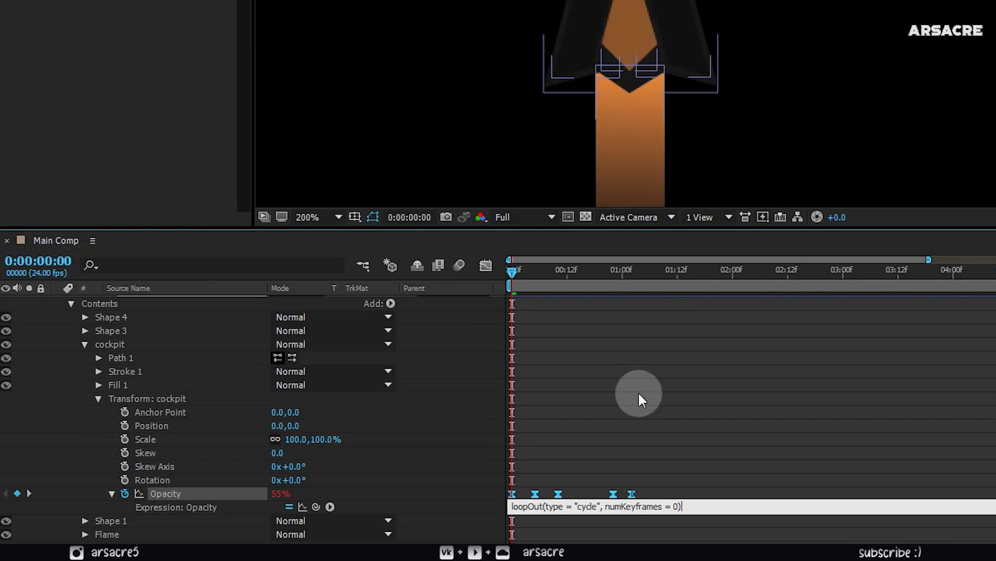
pyautogui.press('space')
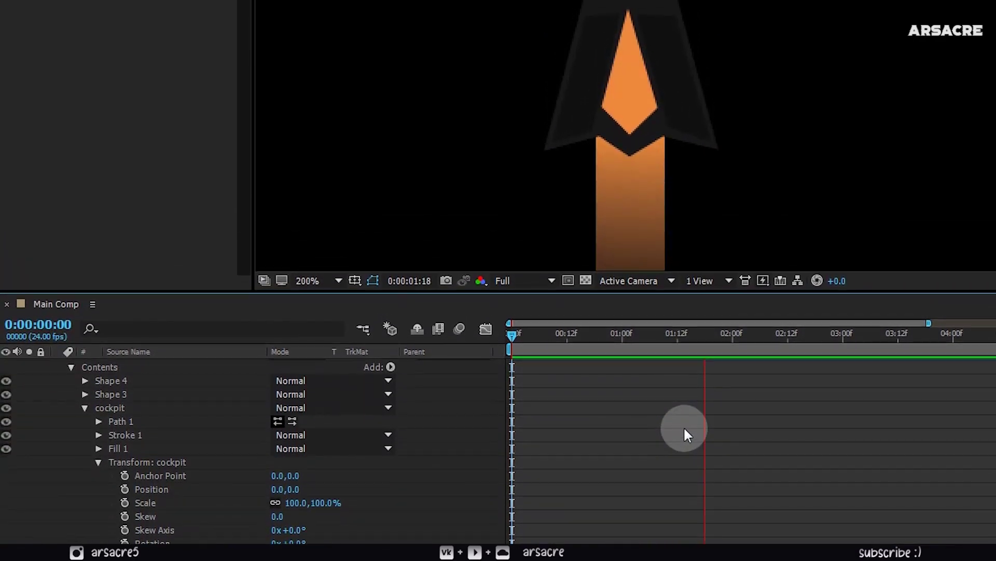
pyautogui.click(580, 390)
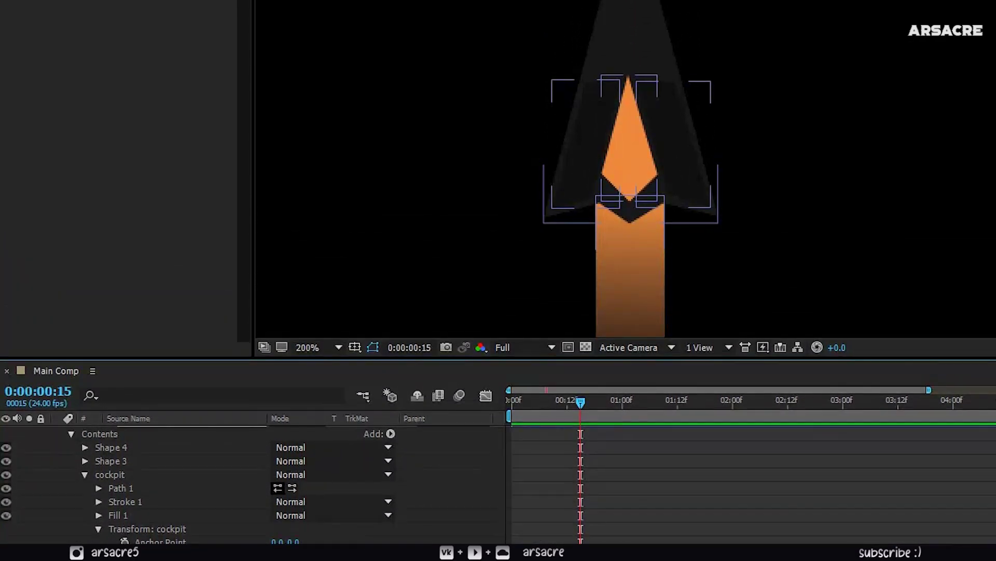
pyautogui.press('space')
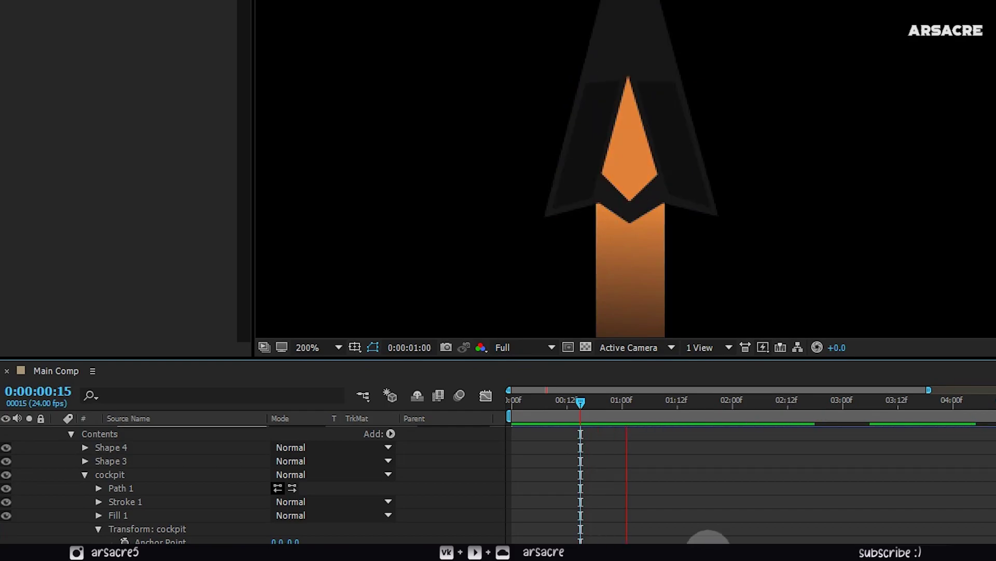
pyautogui.click(604, 406)
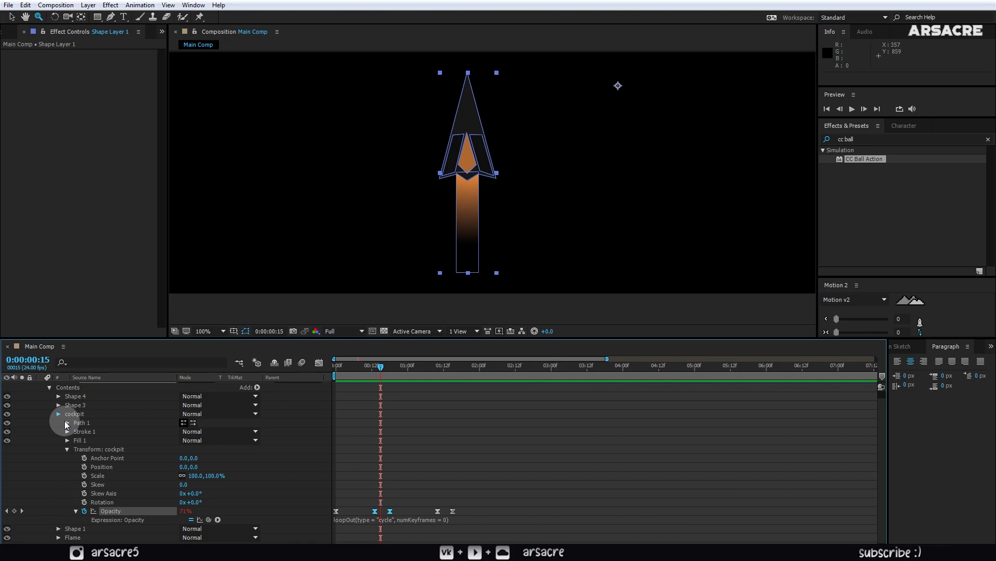
# Open Flame's Gradient Fill 1 and raise the gradient End Point
pyautogui.click(54, 441)
pyautogui.click(56, 441)
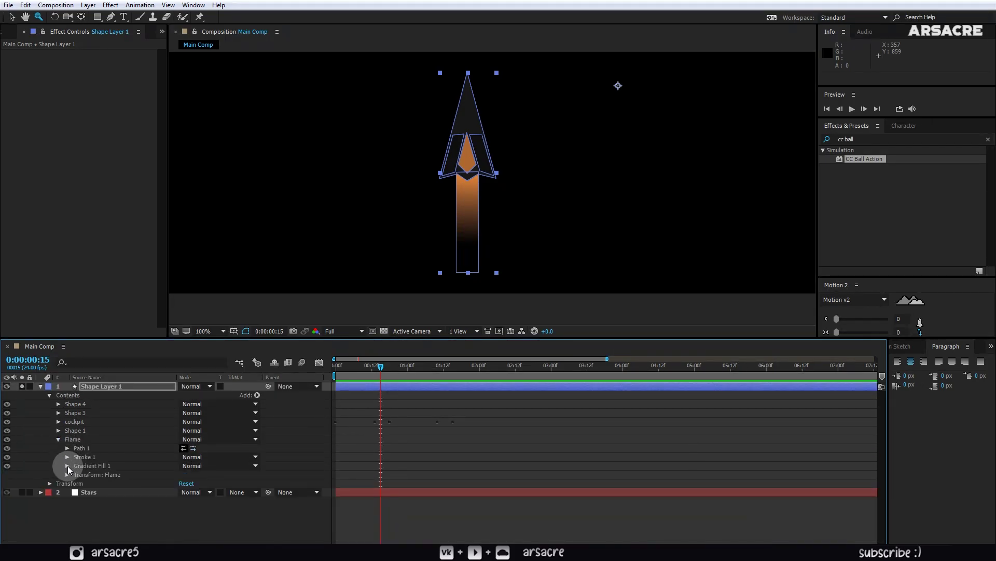
pyautogui.click(66, 474)
pyautogui.click(73, 457)
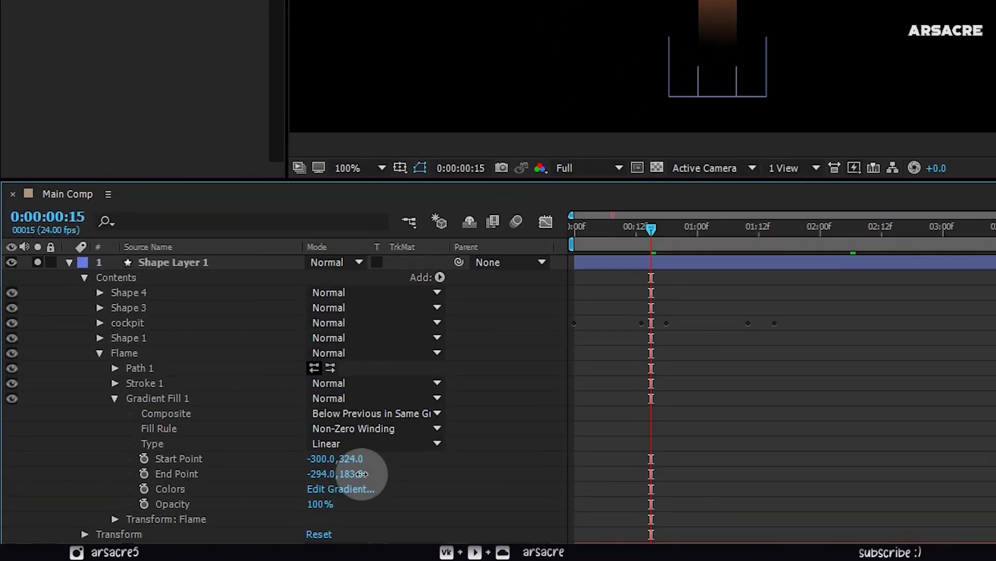
pyautogui.click(362, 471)
pyautogui.moveTo(362, 471); pyautogui.dragTo(322, 460)
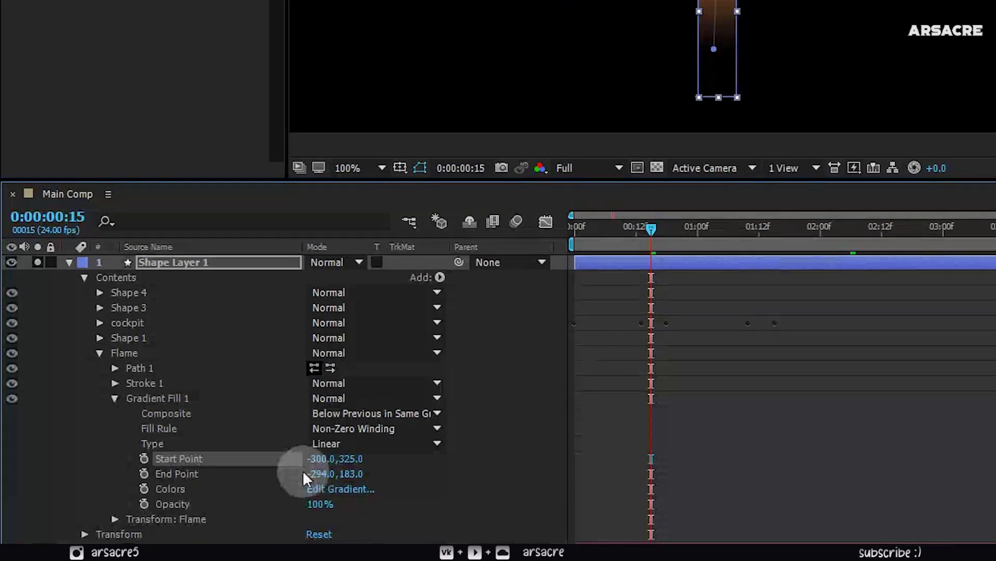
# Give the gradient Start Point the expression (-300,wiggle(12,56))
pyautogui.keyDown('alt'); pyautogui.click(145, 459); pyautogui.keyUp('alt')
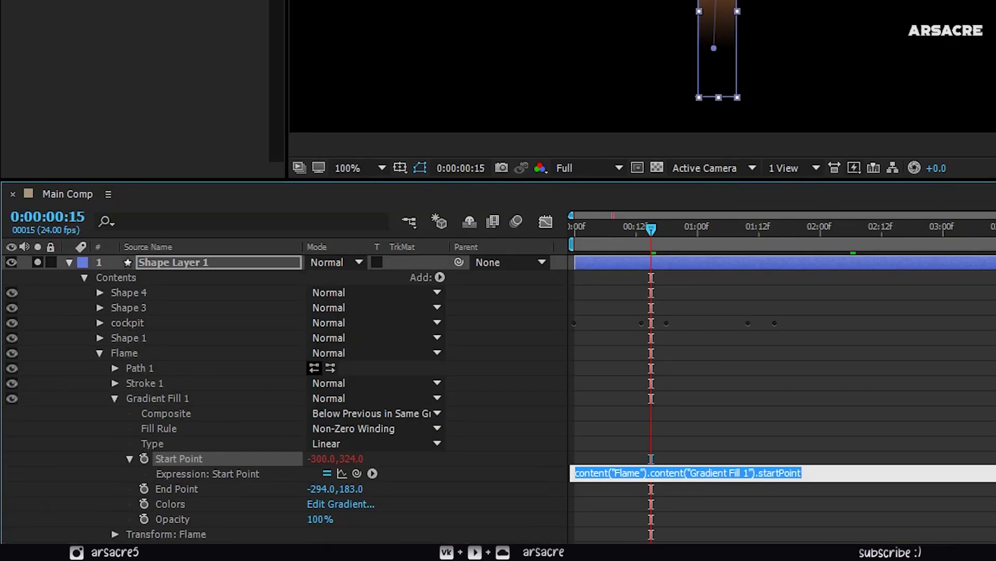
pyautogui.write('(')
pyautogui.click(389, 486)
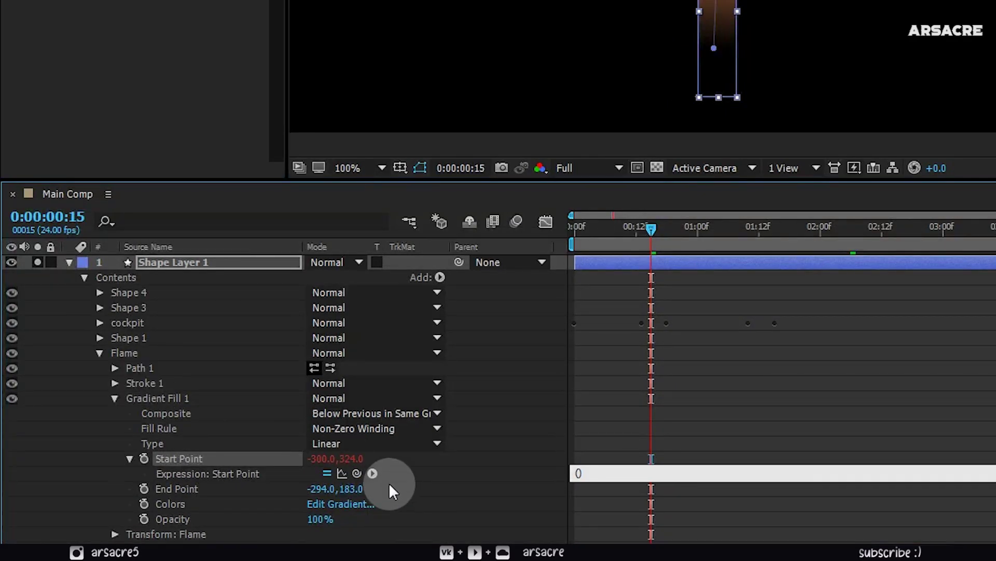
pyautogui.click(317, 460)
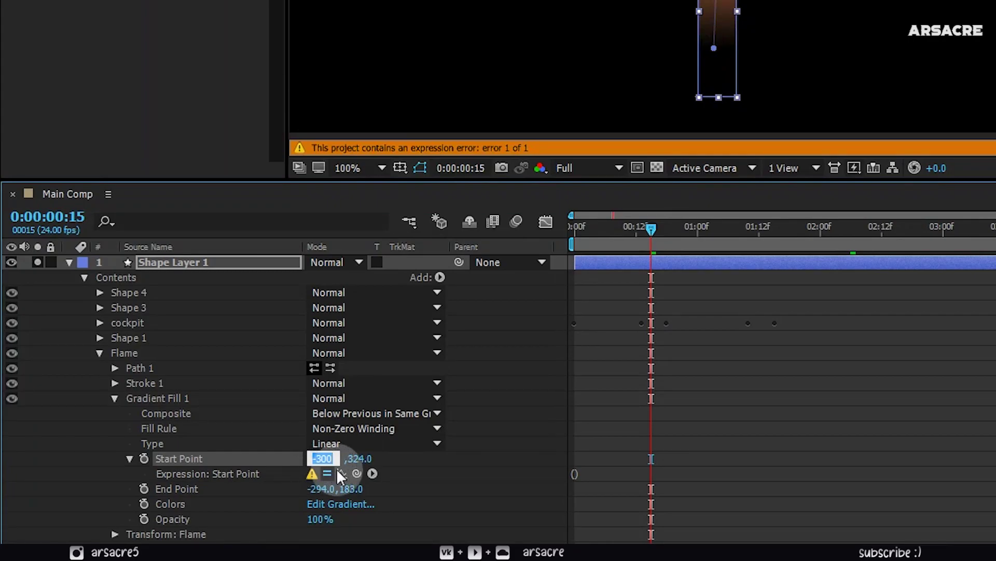
pyautogui.click(578, 472)
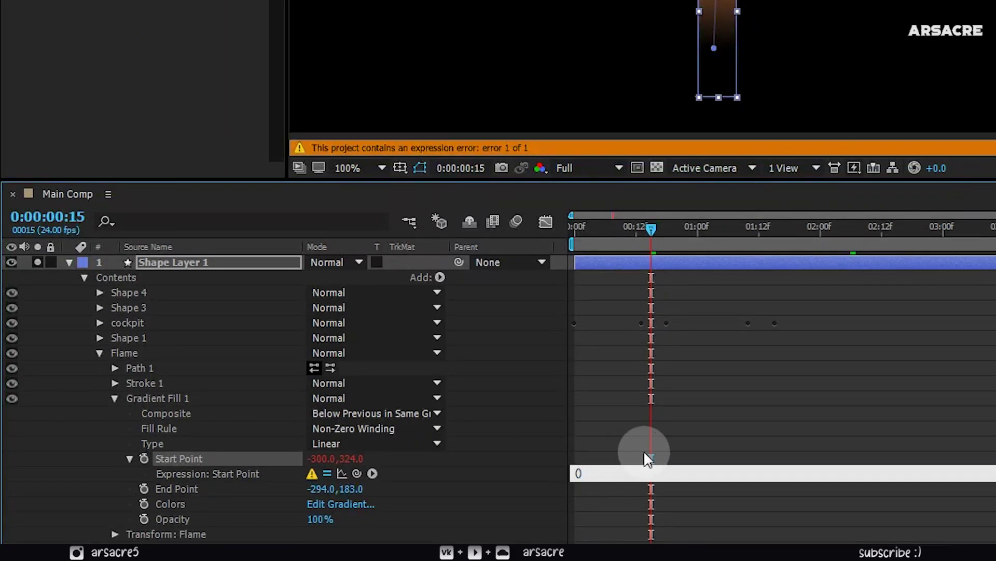
pyautogui.write('(-300,wiggle(12,')
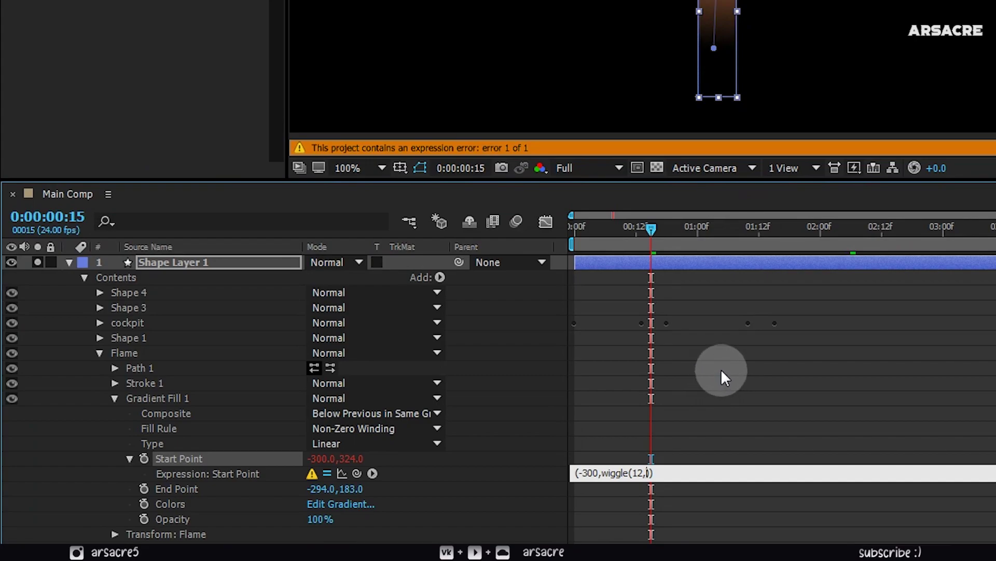
pyautogui.write('56)')
pyautogui.click(652, 283)
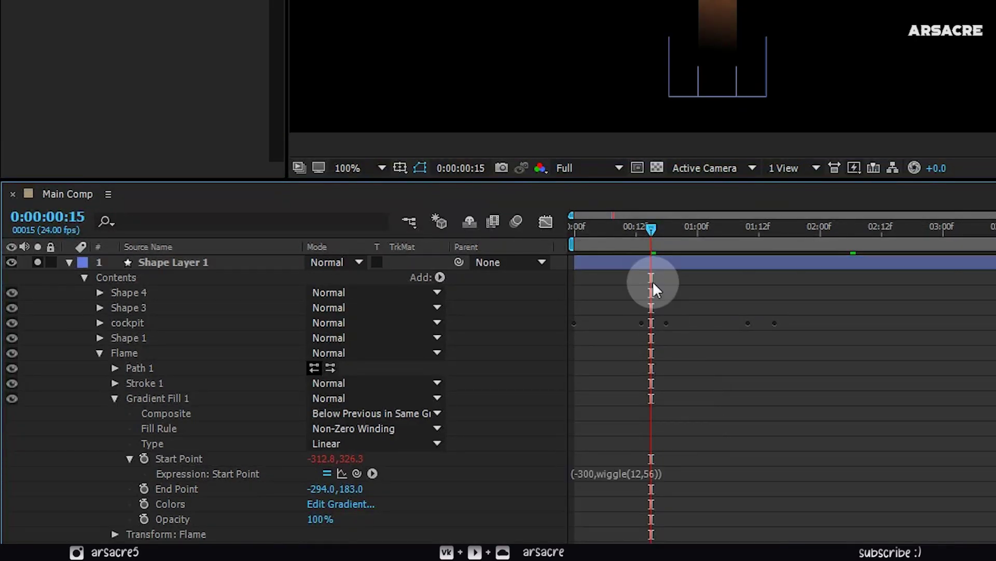
pyautogui.click(627, 227)
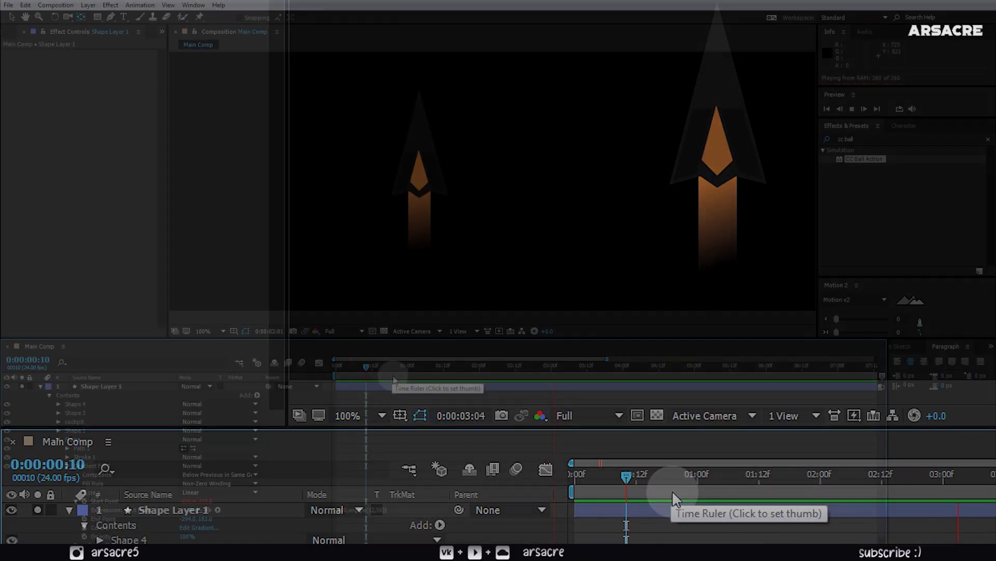
# Apply a Glow effect to the rocket shape layer, undoing a trial threshold change
pyautogui.click(101, 387)
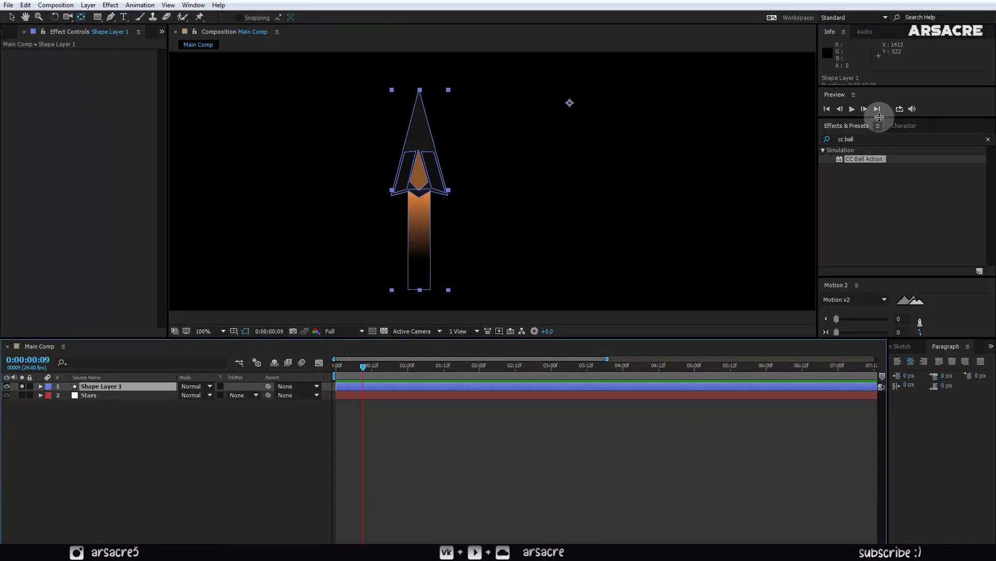
pyautogui.click(872, 138)
pyautogui.write('glow')
pyautogui.doubleClick(855, 239)
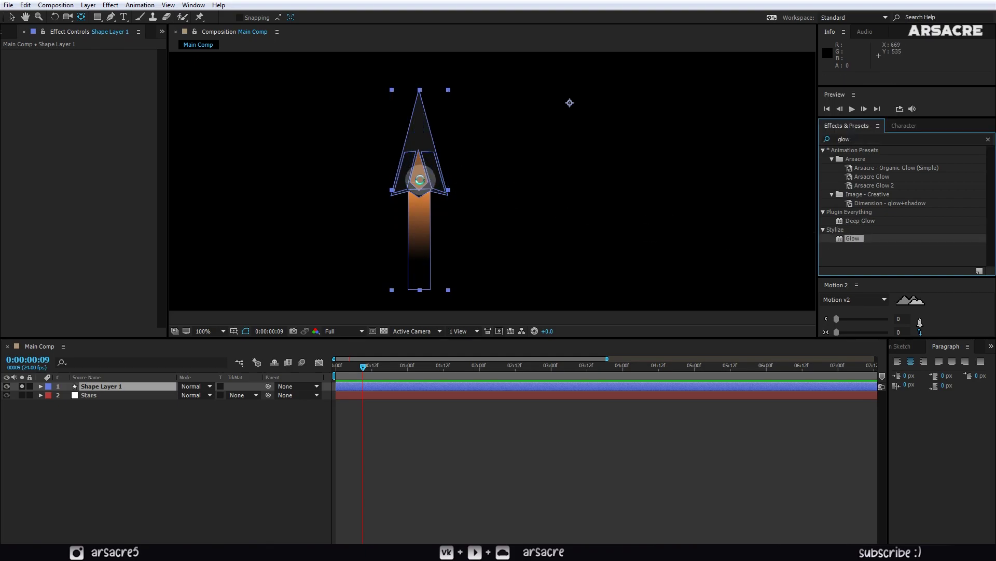
pyautogui.moveTo(107, 80); pyautogui.dragTo(93, 71)
pyautogui.moveTo(369, 367); pyautogui.dragTo(408, 366)
pyautogui.hotkey('ctrl', 'z')
# Change the rocket's cockpit fill colour to a dark blue
pyautogui.click(361, 17)
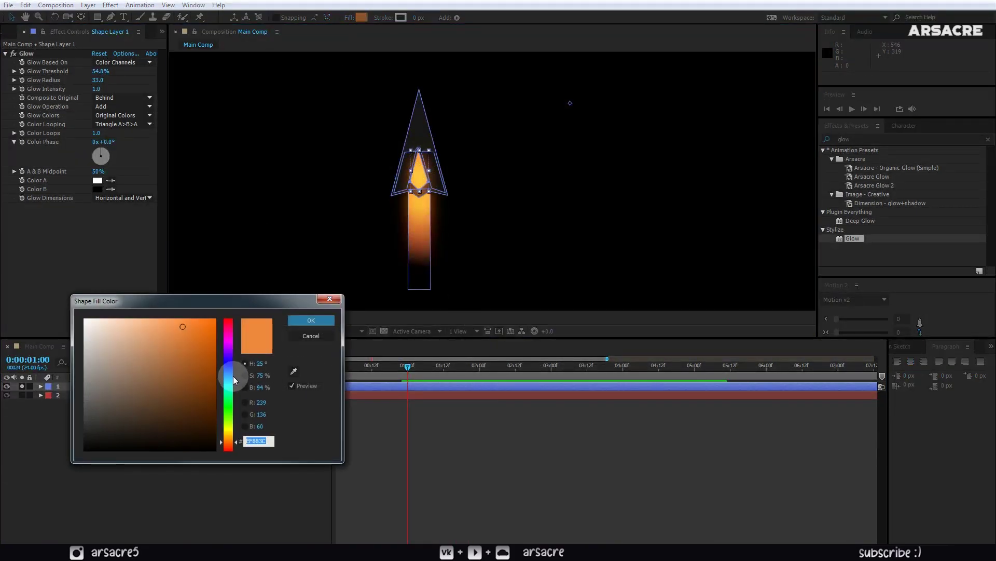
pyautogui.click(231, 378)
pyautogui.click(181, 361)
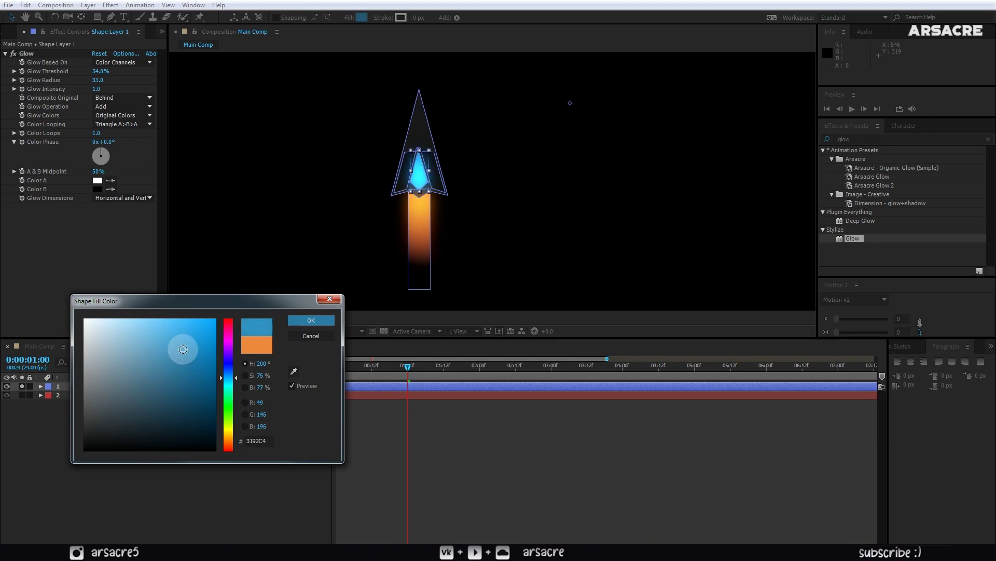
pyautogui.click(311, 321)
# Zoom out over the starfield and place the first point of a new shape path
pyautogui.hotkey('shift', '/')
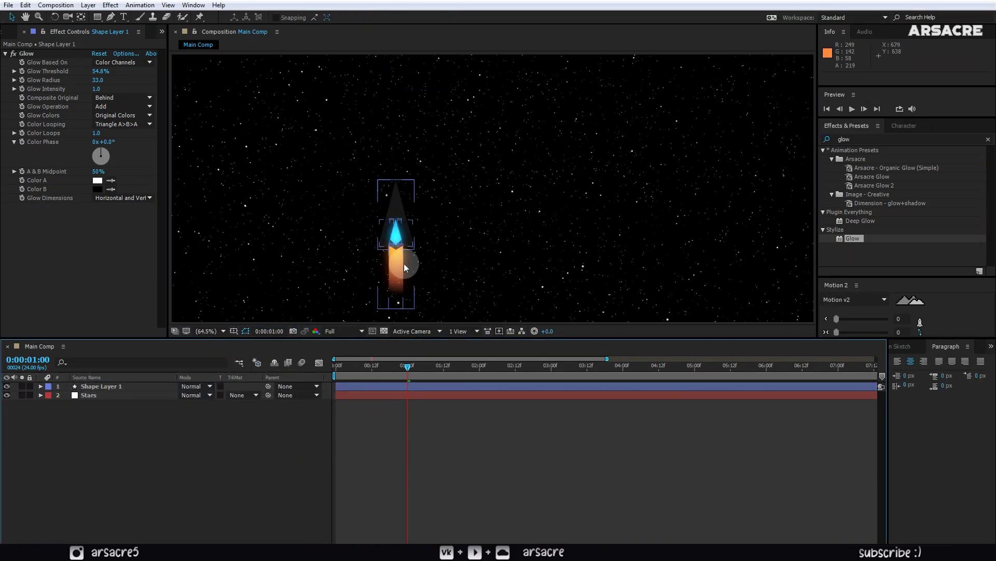
pyautogui.press(',')
pyautogui.click(111, 17)
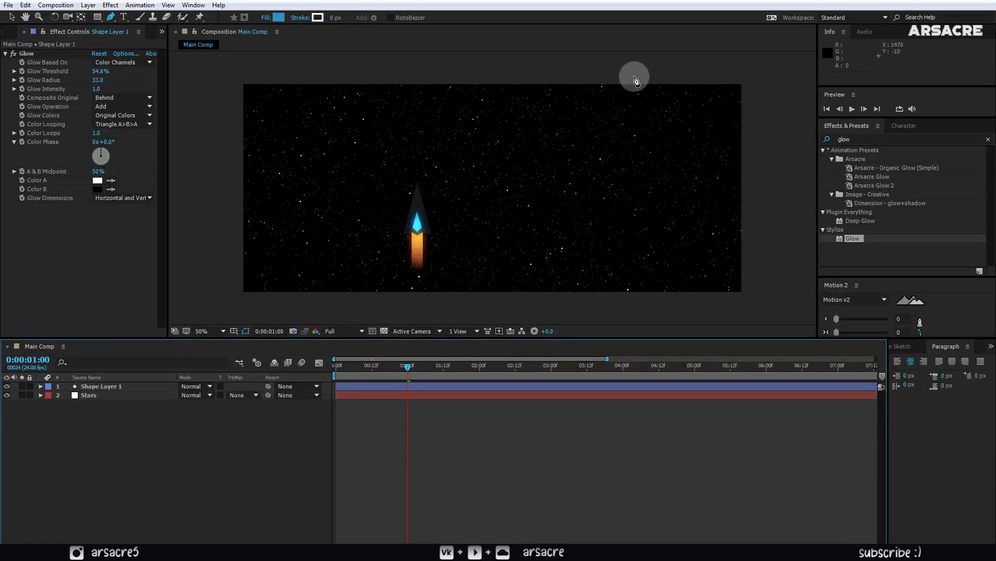
pyautogui.click(645, 68)
# Draw and close a large curved blue shape extending to the right
pyautogui.click(604, 97)
pyautogui.click(628, 188)
pyautogui.click(600, 260)
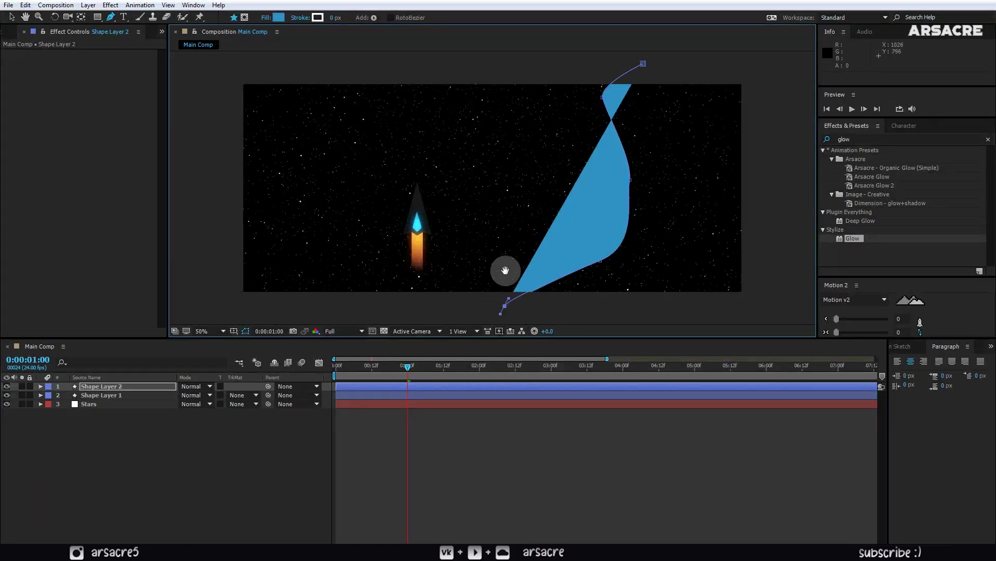
pyautogui.moveTo(507, 306); pyautogui.dragTo(510, 298)
pyautogui.click(814, 273)
pyautogui.hscroll(3, 632, 232)
pyautogui.scroll(3, 569, 89)
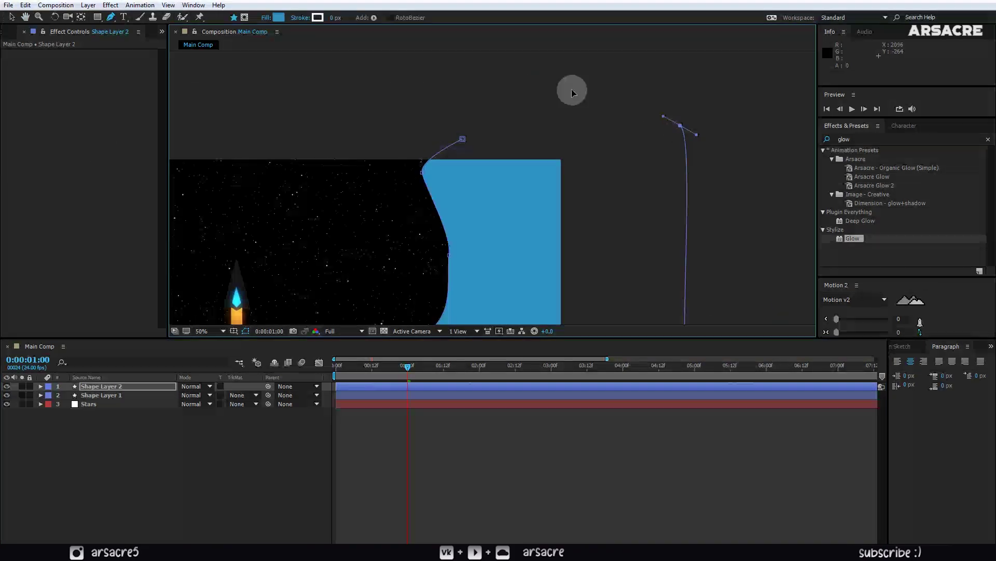
pyautogui.click(489, 110)
pyautogui.click(462, 140)
pyautogui.hscroll(-4, 552, 84)
pyautogui.scroll(-2, 551, 84)
# Apply Fast Blur to the blue shape with Blurriness around 866
pyautogui.click(911, 139)
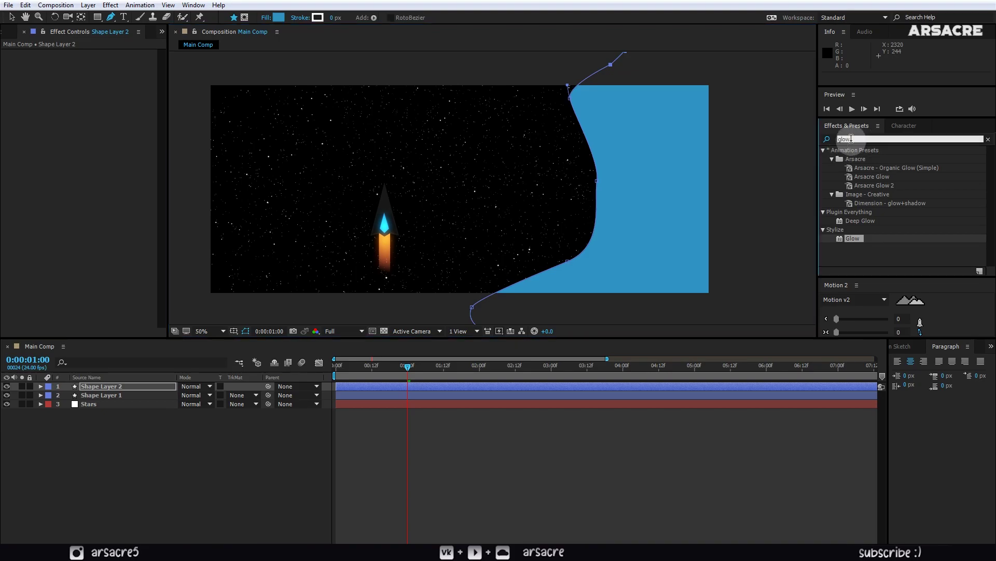
pyautogui.write('fas')
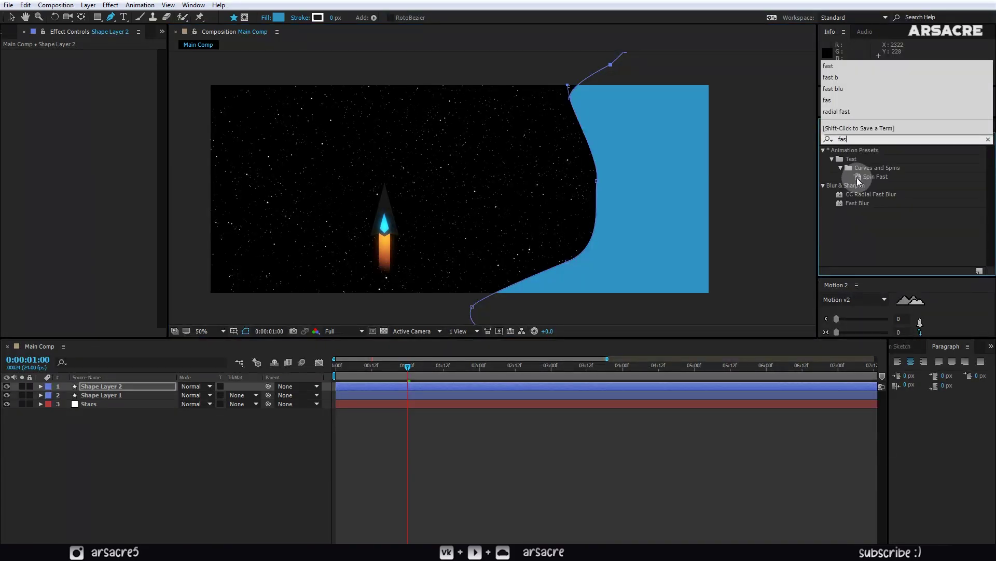
pyautogui.write('t')
pyautogui.moveTo(843, 203); pyautogui.dragTo(101, 387)
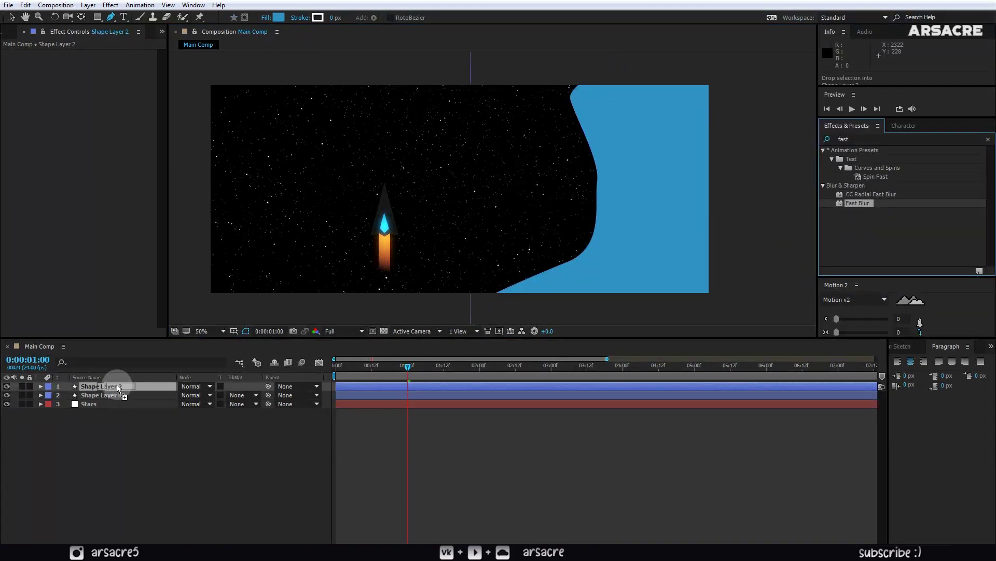
pyautogui.moveTo(97, 61); pyautogui.dragTo(525, 77)
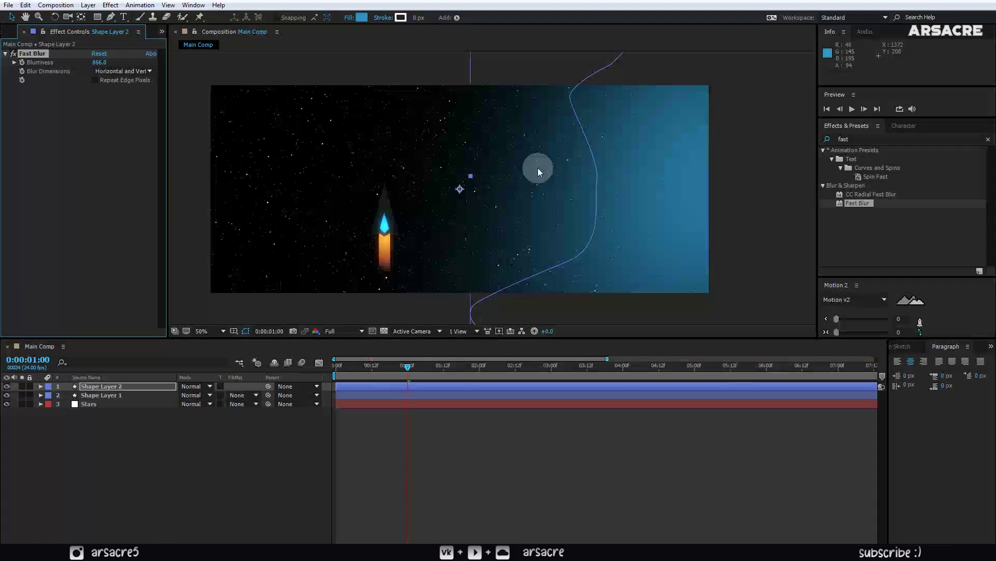
# Shift the blurred shape rightward and reshape its edge into a deeper wave
pyautogui.moveTo(128, 388); pyautogui.dragTo(123, 399)
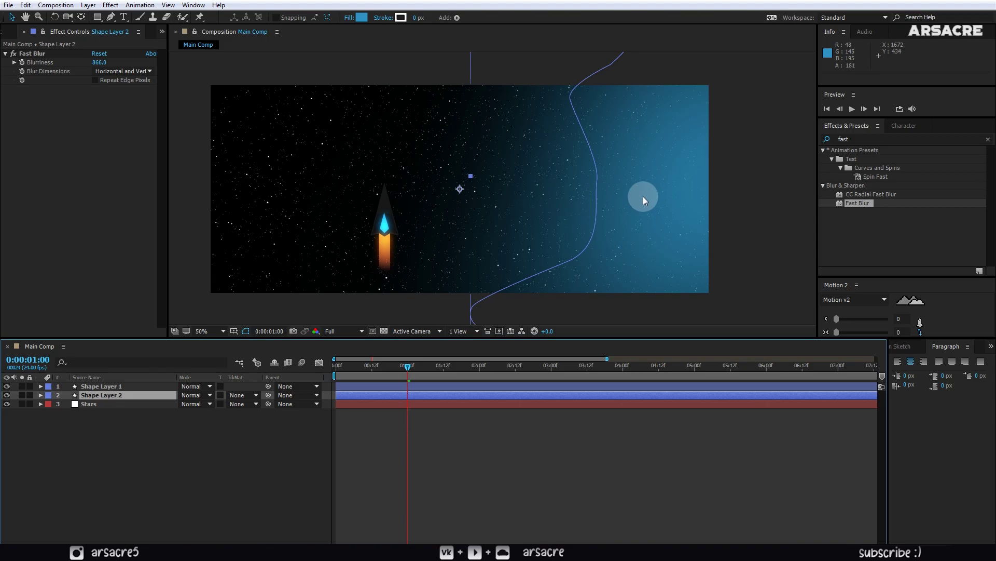
pyautogui.moveTo(644, 196); pyautogui.dragTo(684, 198)
pyautogui.moveTo(88, 395); pyautogui.dragTo(89, 385)
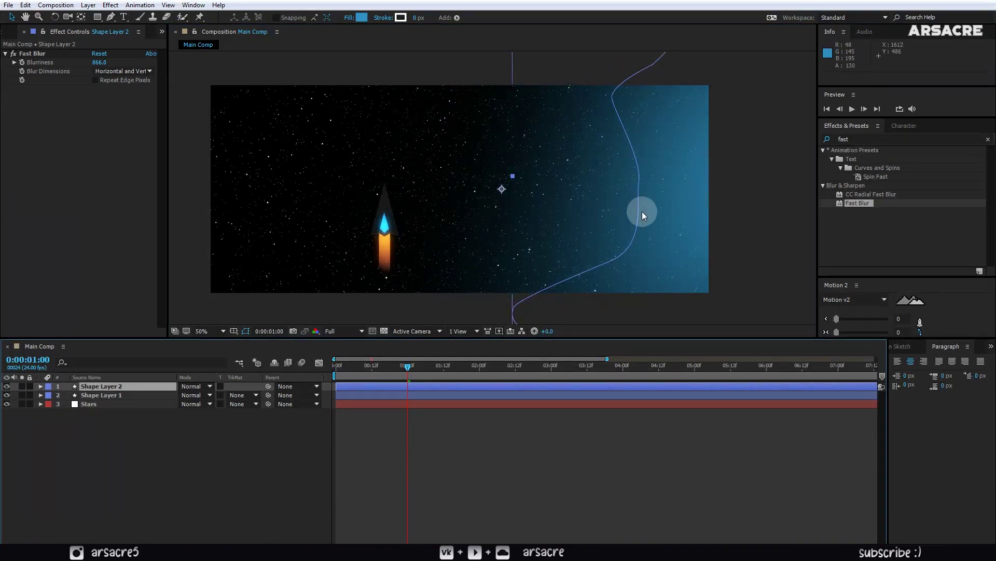
pyautogui.moveTo(642, 212); pyautogui.dragTo(724, 200)
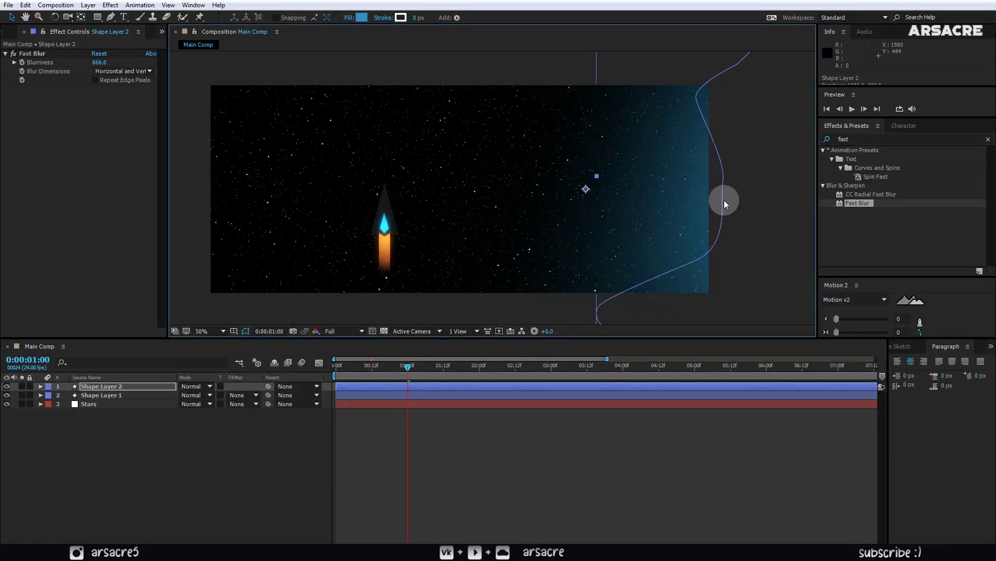
pyautogui.press('g')
pyautogui.moveTo(725, 201); pyautogui.dragTo(346, 222)
# Duplicate the blurred blue shape layer and rotate the copy to face the other way
pyautogui.click(174, 440)
pyautogui.click(94, 386)
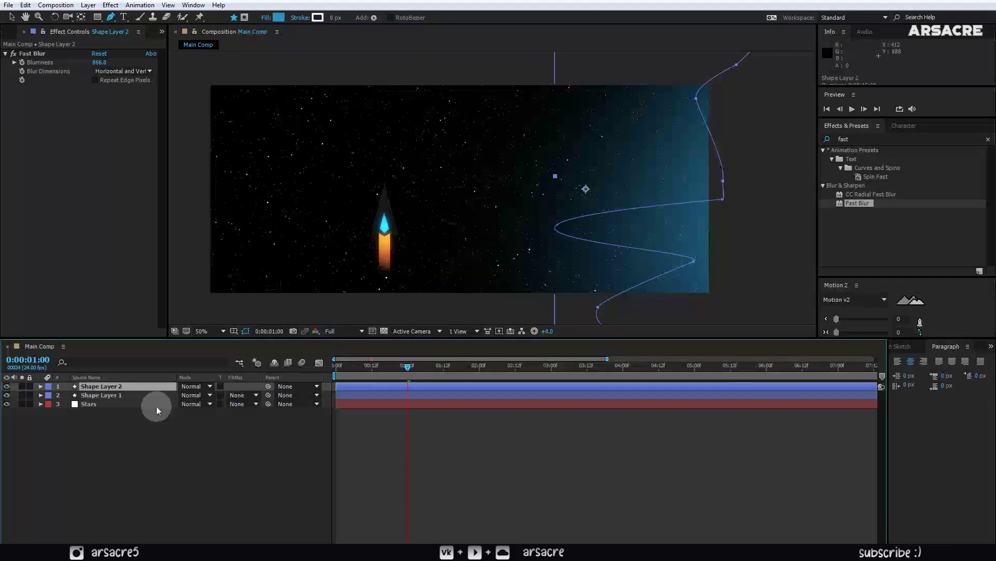
pyautogui.click(26, 5)
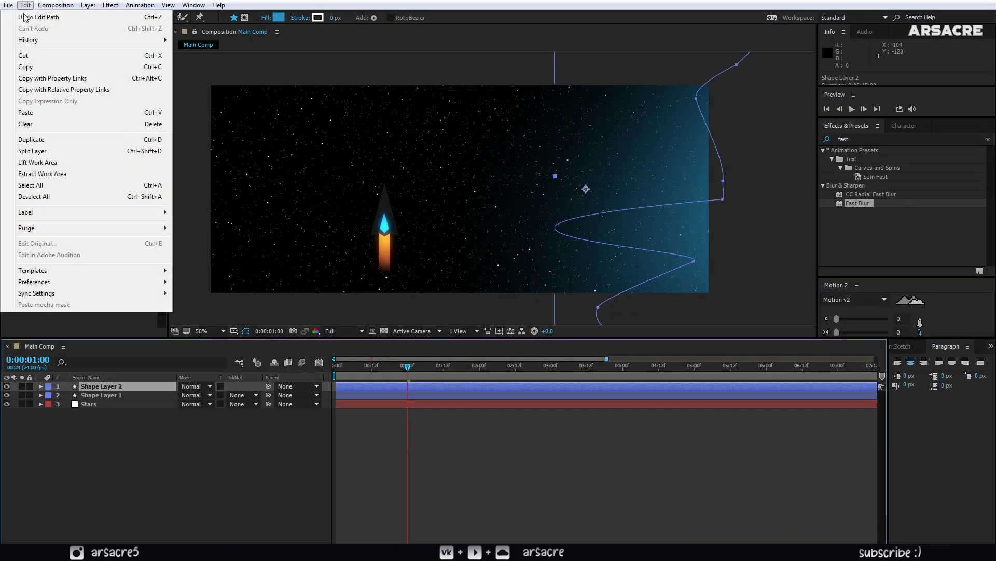
pyautogui.click(63, 143)
pyautogui.press('w')
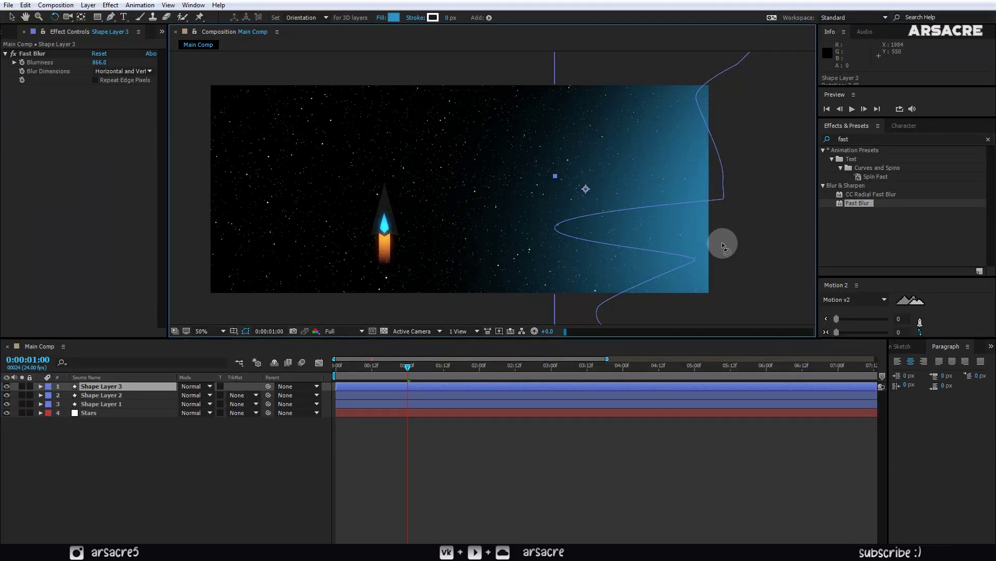
pyautogui.moveTo(723, 241)
pyautogui.mouseDown()
pyautogui.moveTo(583, 309)
pyautogui.moveTo(374, 173)
pyautogui.mouseUp()
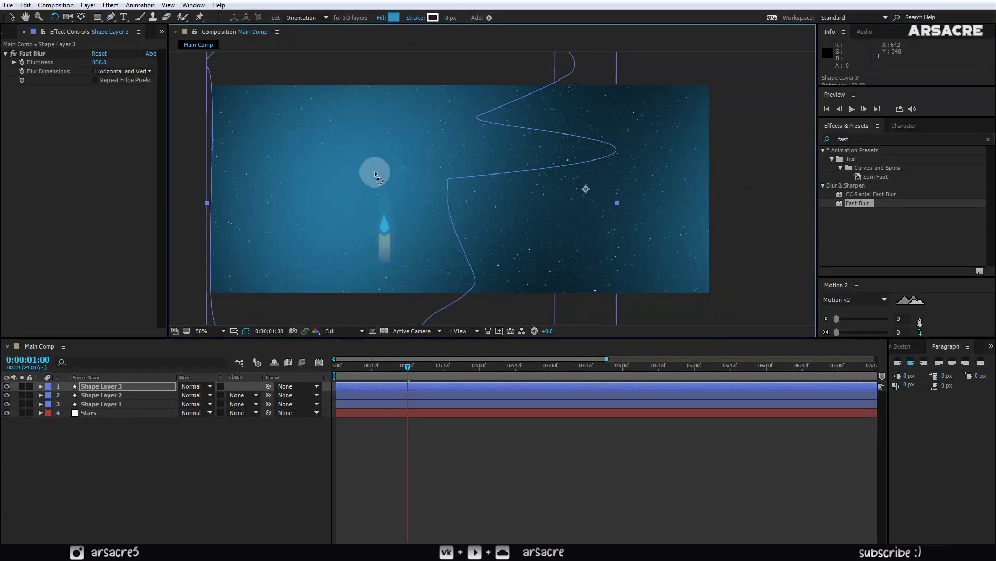
# Make the duplicate's fill orange and slide it to the left side
pyautogui.click(358, 22)
pyautogui.moveTo(227, 359); pyautogui.dragTo(230, 449)
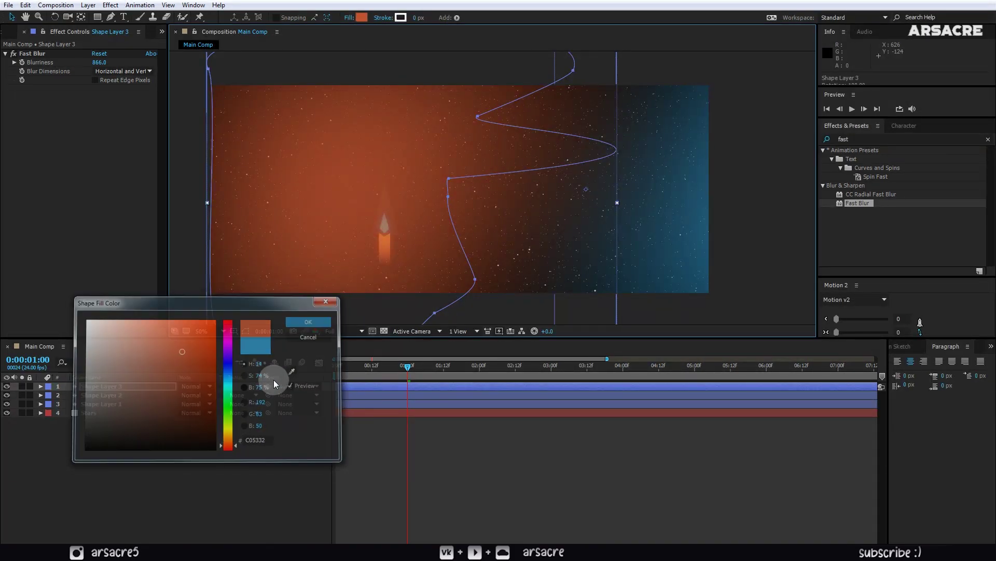
pyautogui.press('Return')
pyautogui.press('p')
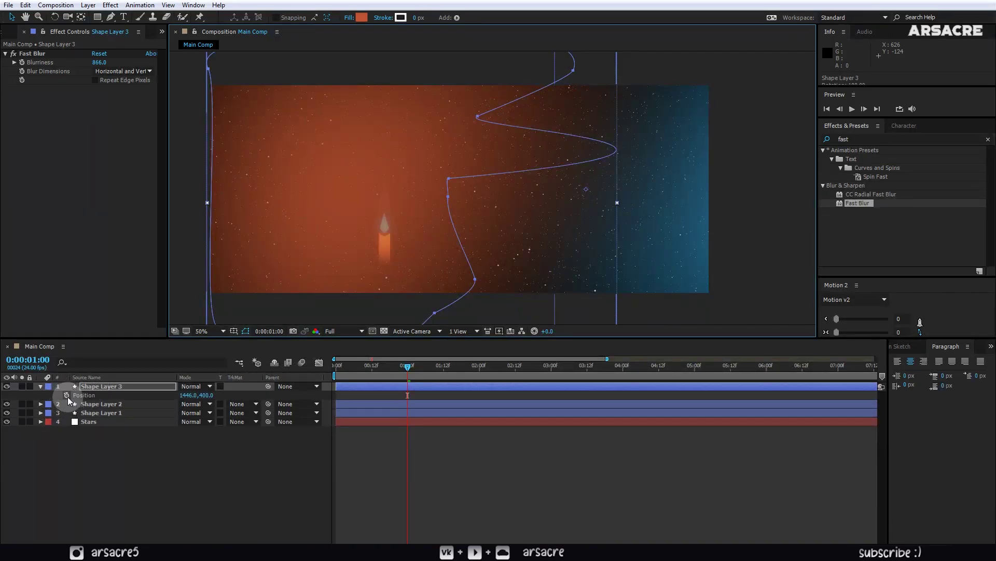
pyautogui.moveTo(382, 217); pyautogui.dragTo(130, 210)
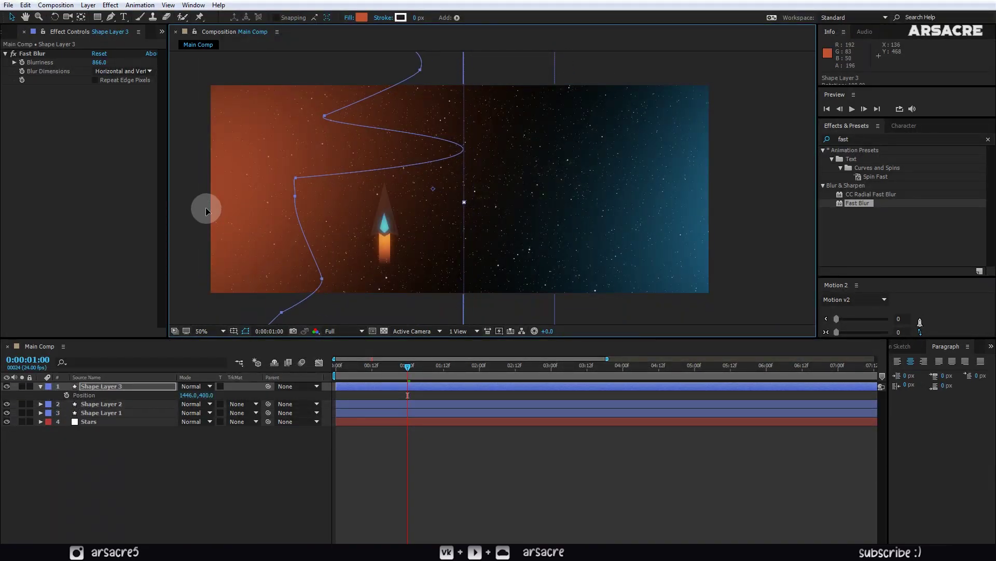
# Give Shape Layer 3 two Position keyframes, the later near 4 seconds
pyautogui.moveTo(129, 210); pyautogui.dragTo(5, 216)
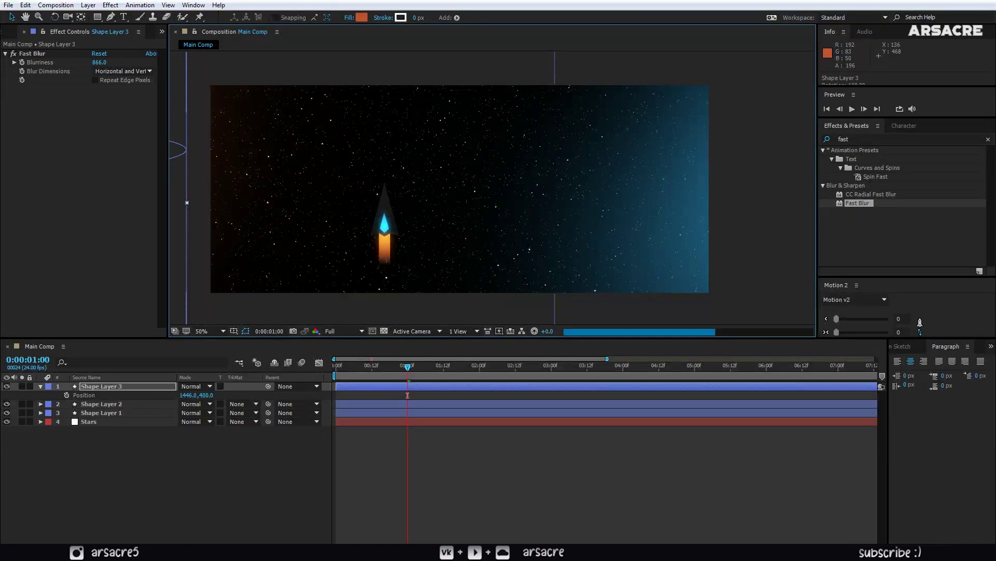
pyautogui.click(91, 363)
pyautogui.click(67, 395)
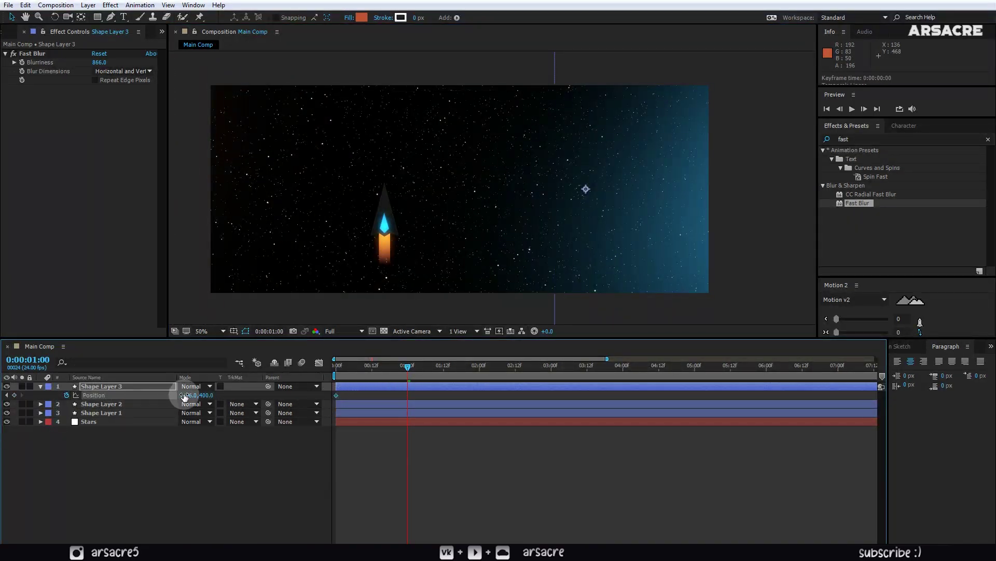
pyautogui.moveTo(185, 396)
pyautogui.mouseDown()
pyautogui.moveTo(460, 384)
pyautogui.moveTo(615, 394)
pyautogui.mouseUp()
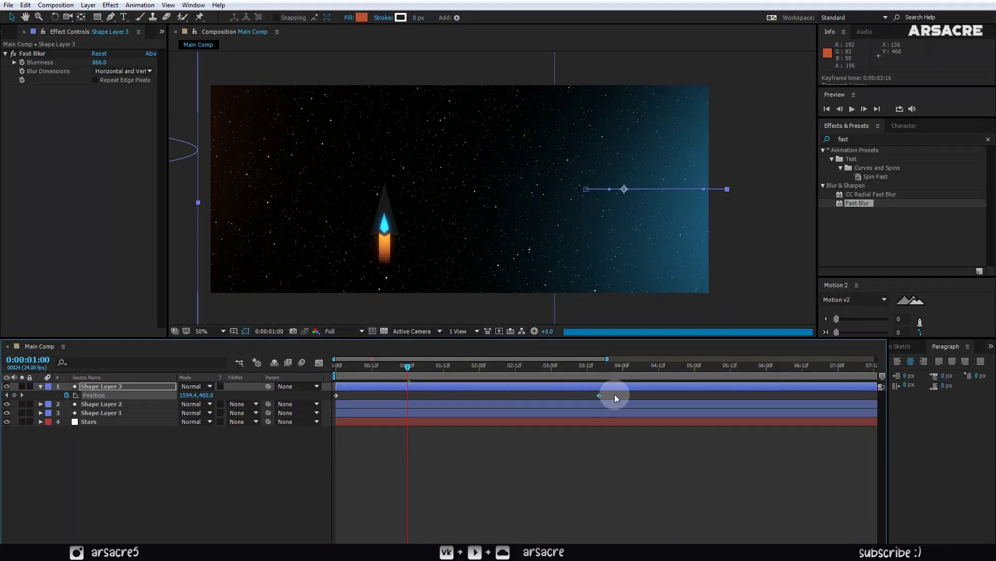
pyautogui.moveTo(462, 364); pyautogui.dragTo(398, 372)
pyautogui.moveTo(338, 395); pyautogui.dragTo(384, 395)
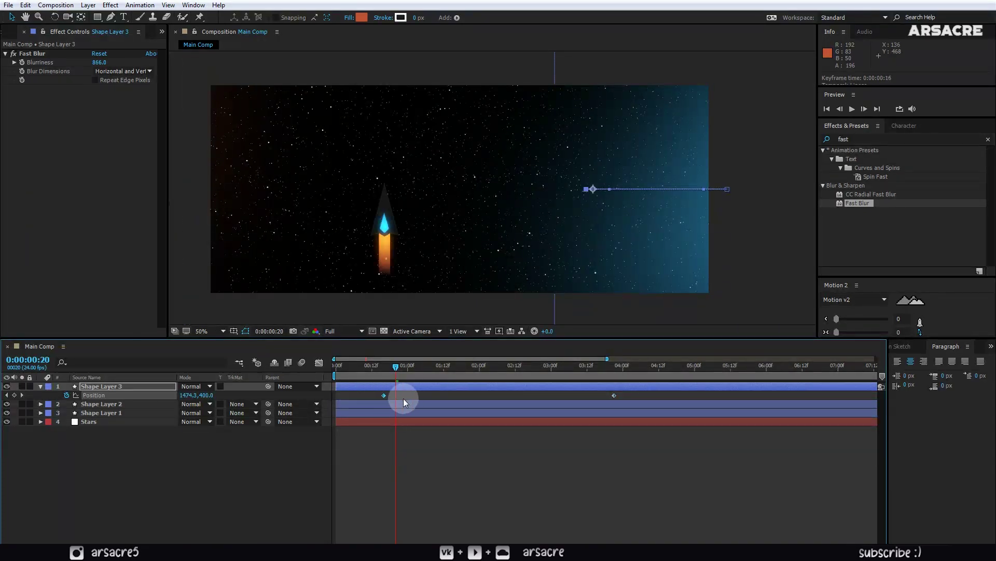
# Set the viewer preview resolution to Third
pyautogui.click(343, 331)
pyautogui.click(346, 381)
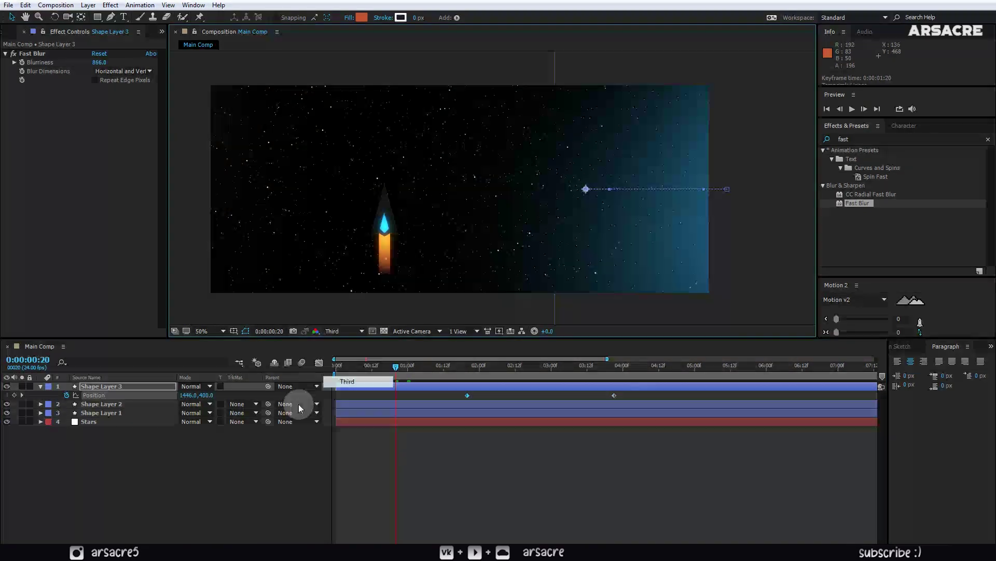
pyautogui.click(101, 411)
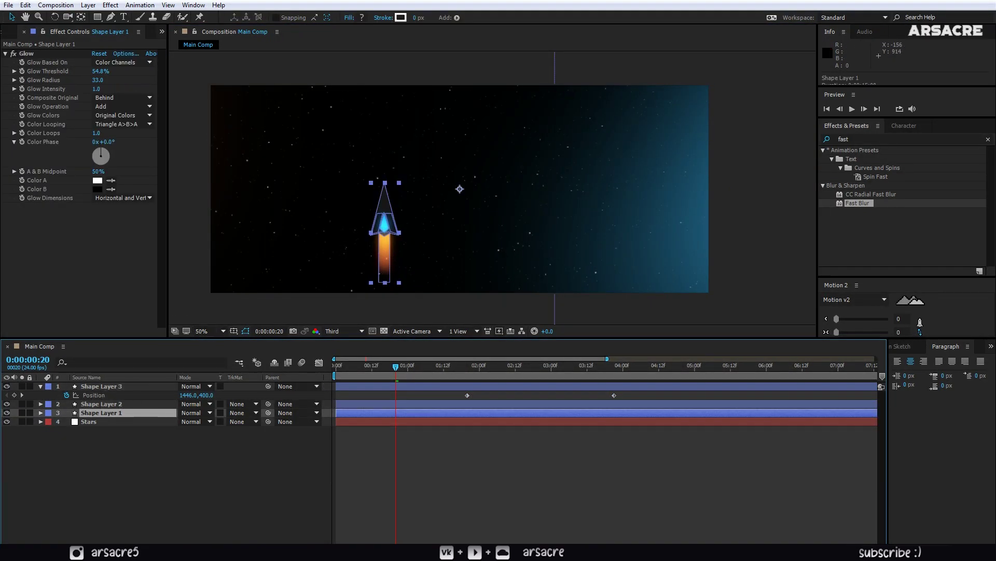
# Add Scale and Position keyframes to the rocket, raising it upward later on
pyautogui.moveTo(395, 370); pyautogui.dragTo(348, 378)
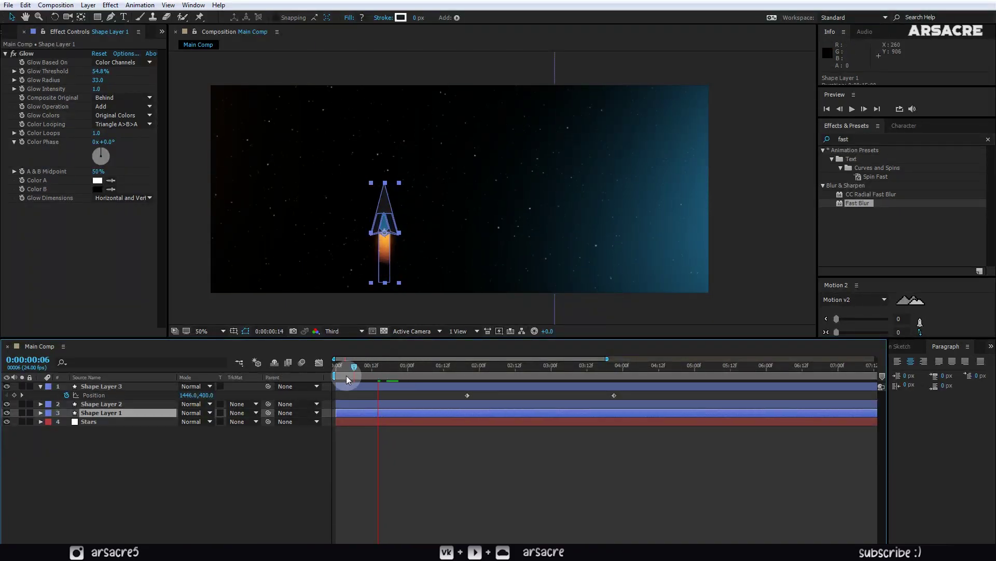
pyautogui.press('s')
pyautogui.click(68, 422)
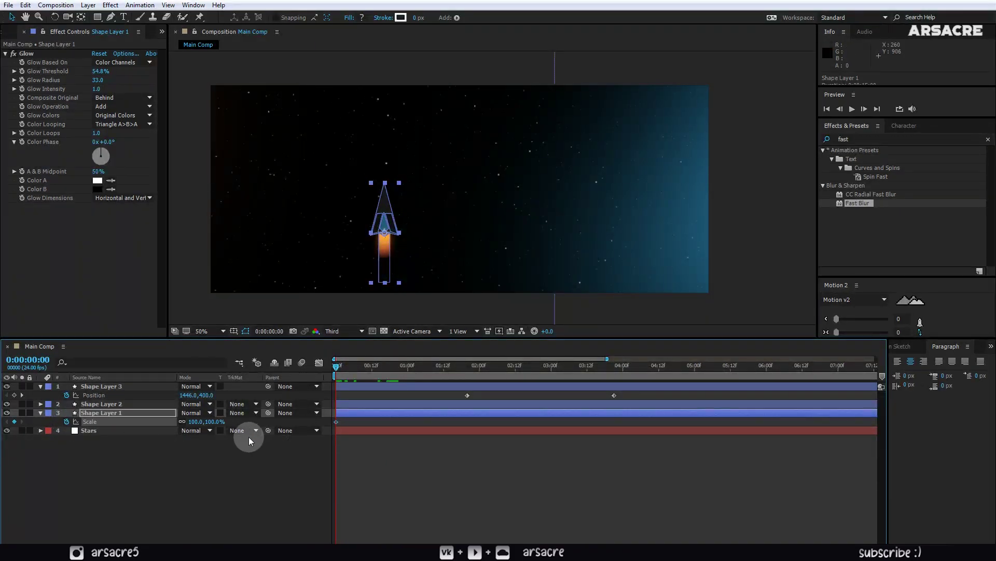
pyautogui.click(67, 422)
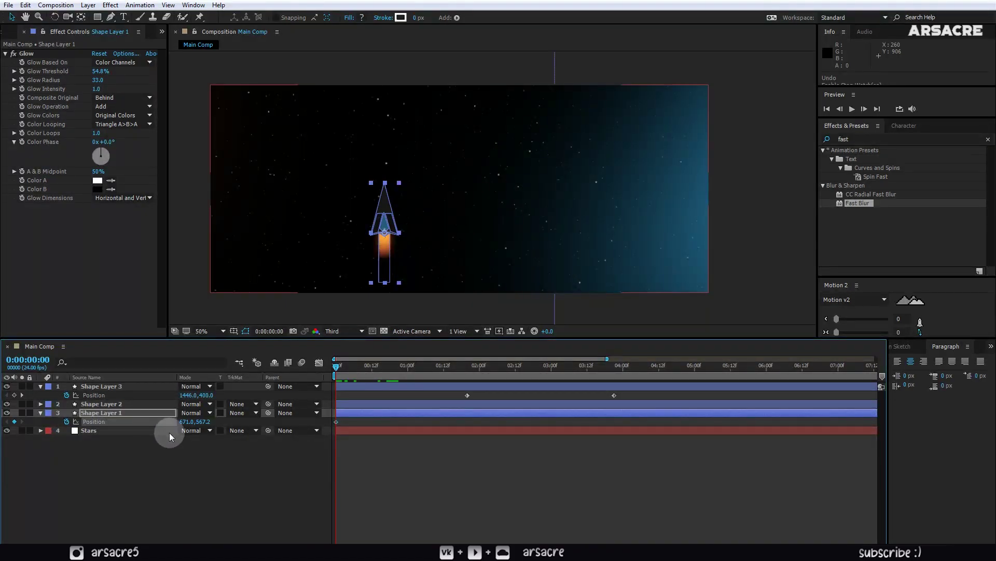
pyautogui.moveTo(446, 377); pyautogui.dragTo(458, 378)
pyautogui.click(193, 422)
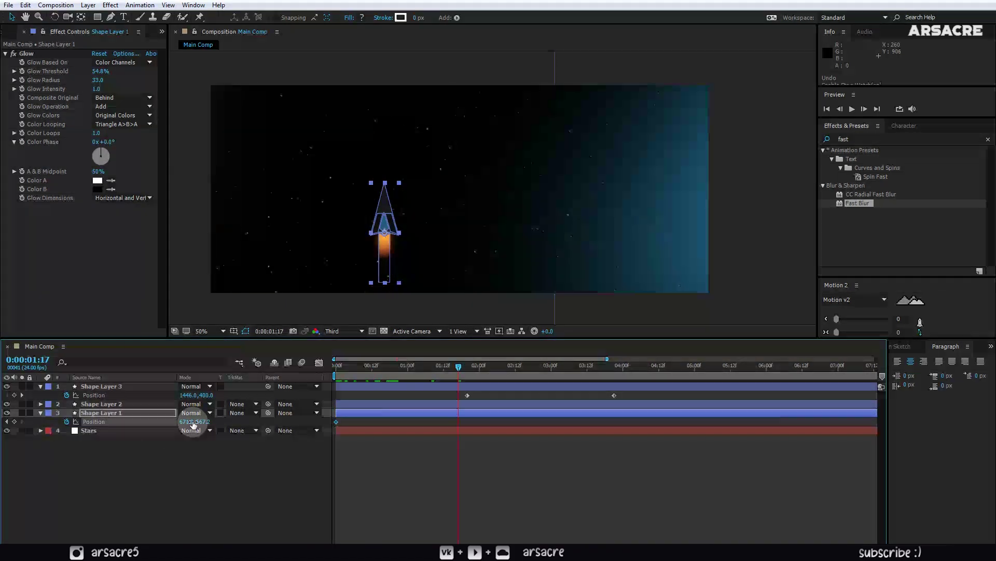
pyautogui.moveTo(182, 422); pyautogui.dragTo(105, 436)
pyautogui.hotkey('shift', 's')
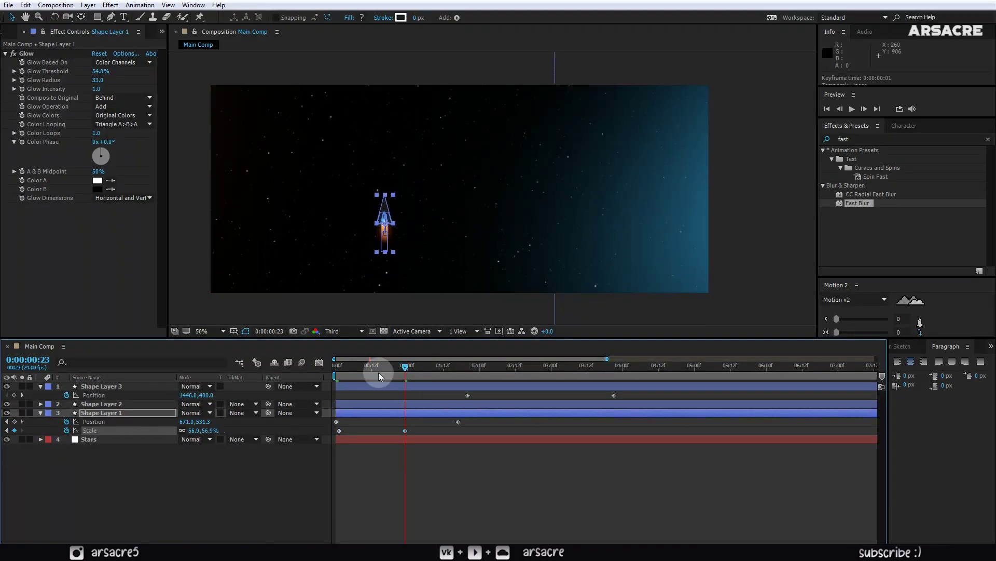
pyautogui.moveTo(345, 426); pyautogui.dragTo(361, 370)
pyautogui.hotkey('ctrl', 'z')
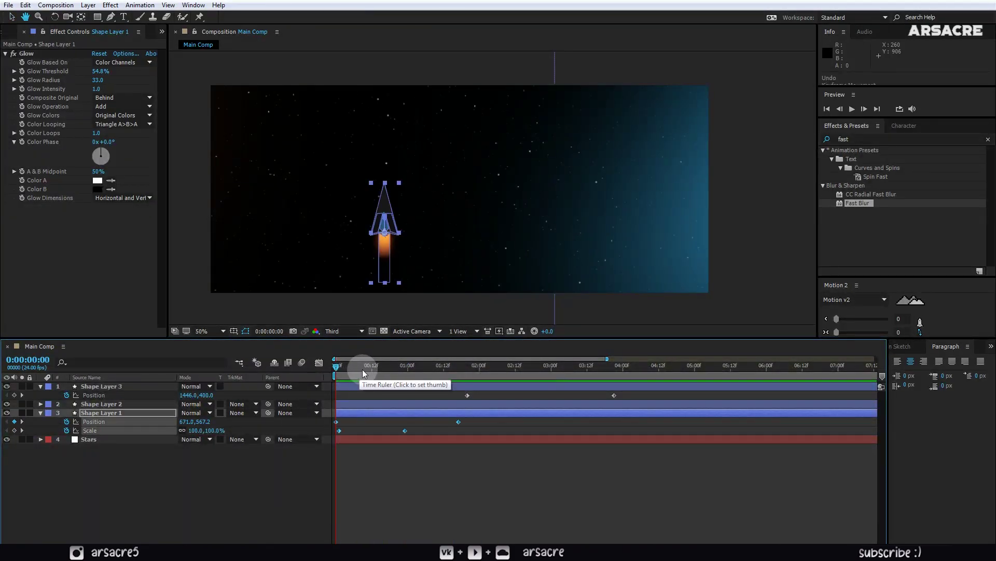
# Retime the rocket's keyframes, shrinking it at five seconds and then growing it, previewing the result
pyautogui.press('space')
pyautogui.moveTo(416, 432)
pyautogui.mouseDown()
pyautogui.moveTo(440, 433)
pyautogui.moveTo(584, 367)
pyautogui.mouseUp()
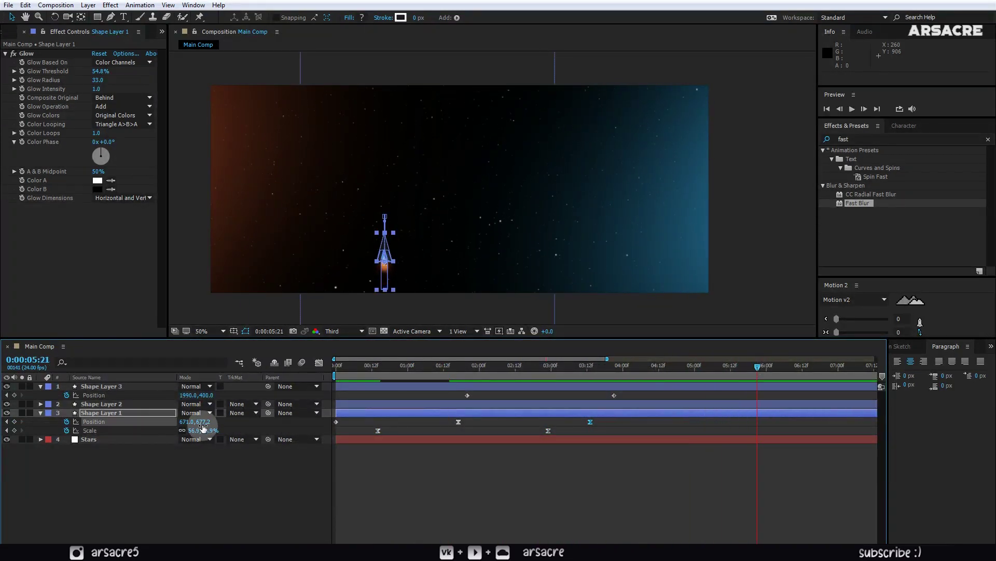
pyautogui.moveTo(622, 401); pyautogui.dragTo(759, 421)
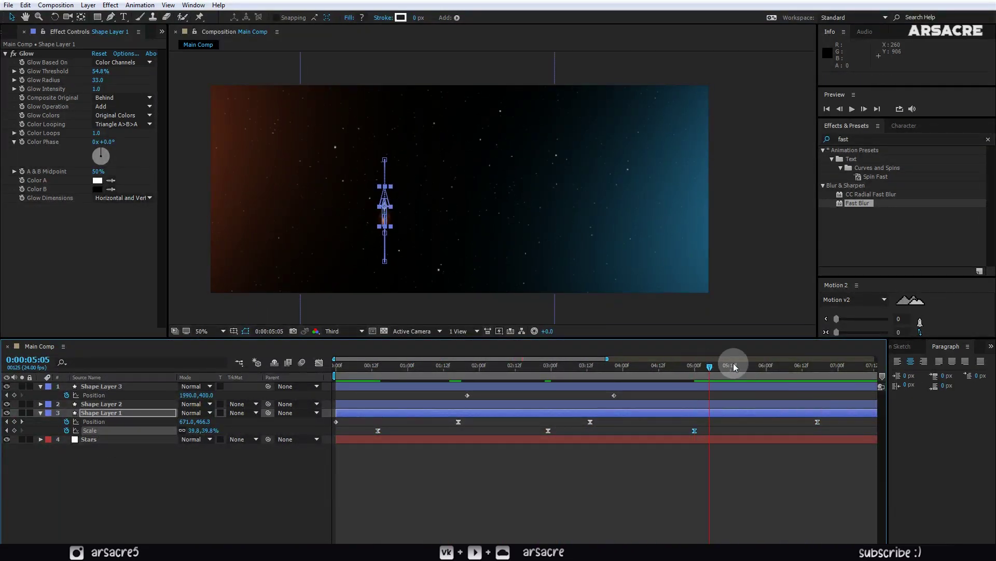
pyautogui.moveTo(590, 421); pyautogui.dragTo(847, 422)
pyautogui.press('space')
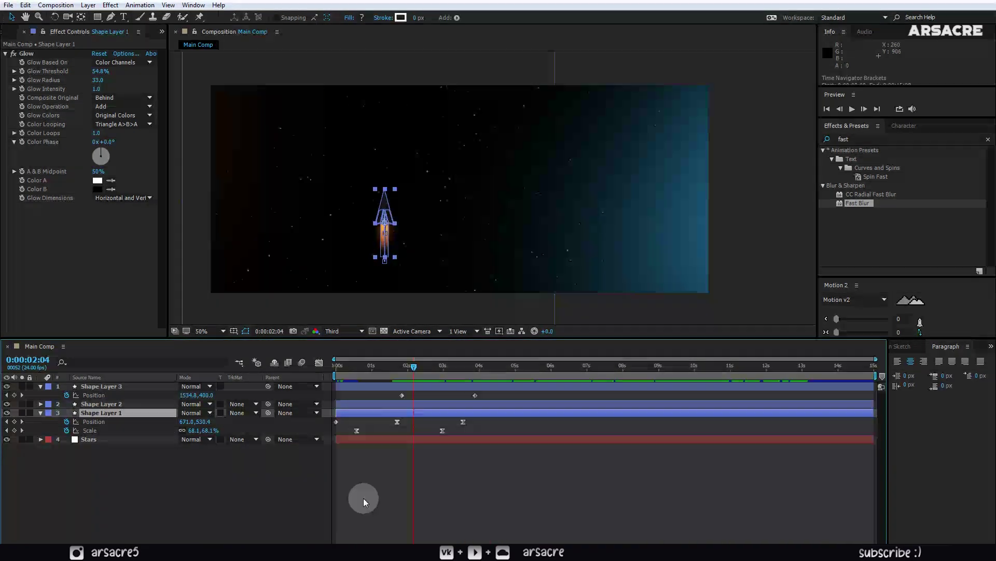
pyautogui.moveTo(473, 395); pyautogui.dragTo(501, 395)
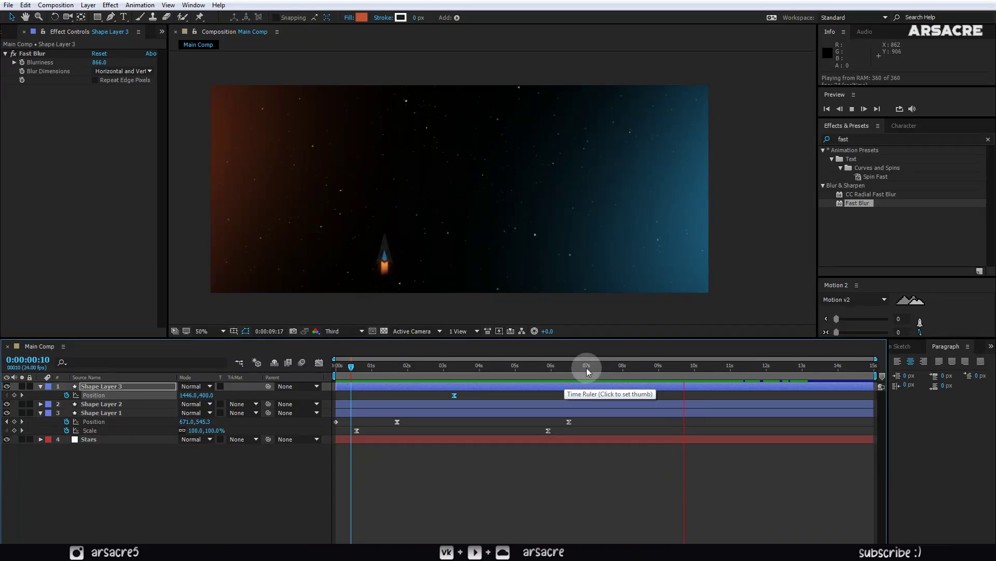
pyautogui.click(617, 366)
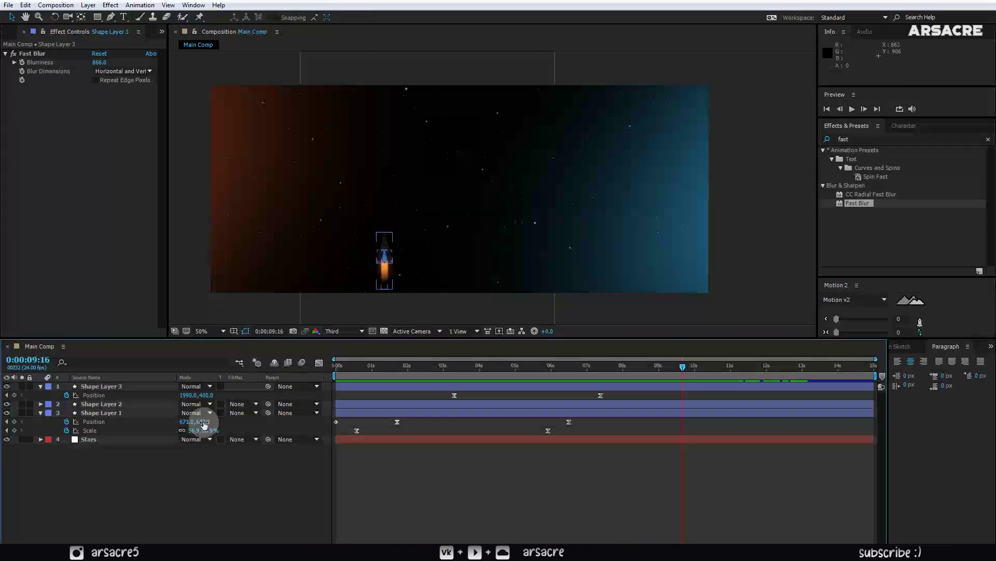
pyautogui.moveTo(200, 430); pyautogui.dragTo(178, 430)
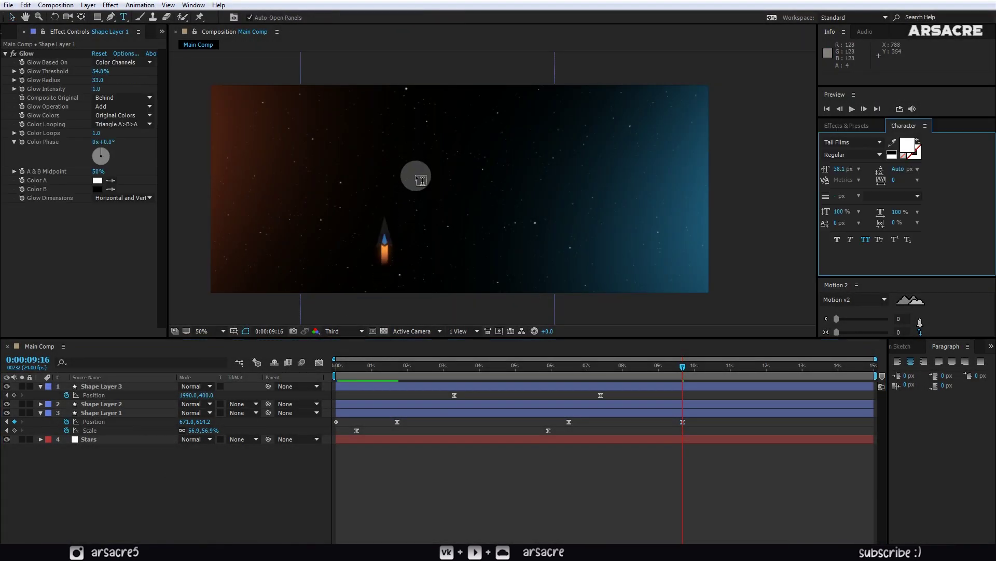
# Add an enlarged 'STARS AND GALAXY' title above the rocket in Portico with Faux Italic
pyautogui.click(417, 178)
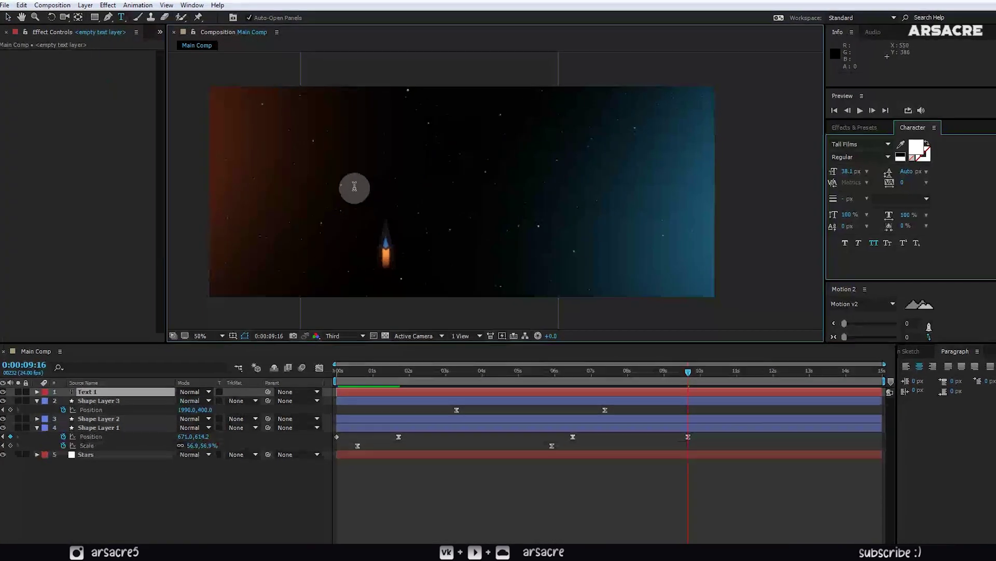
pyautogui.write('stars and galaxy')
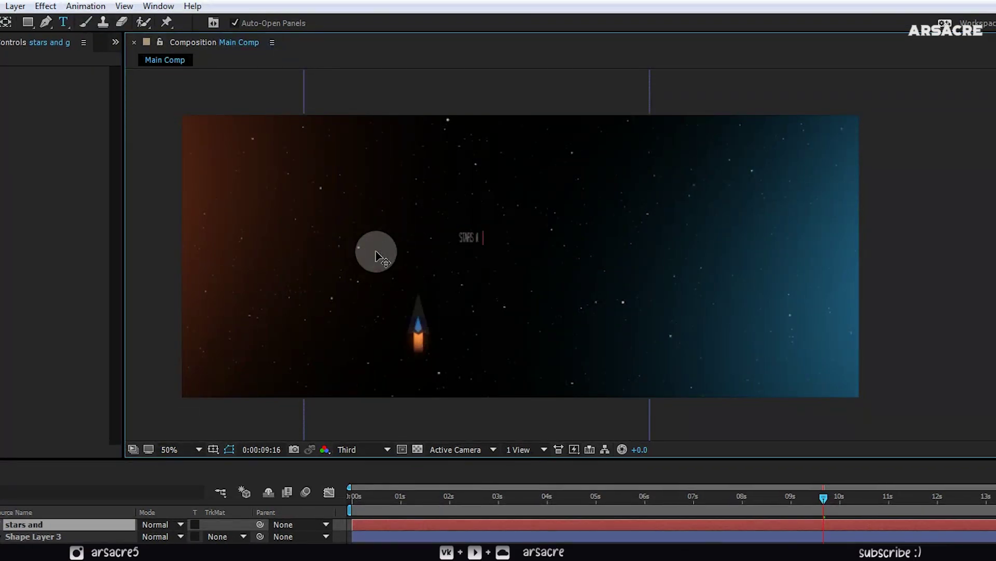
pyautogui.click(70, 525)
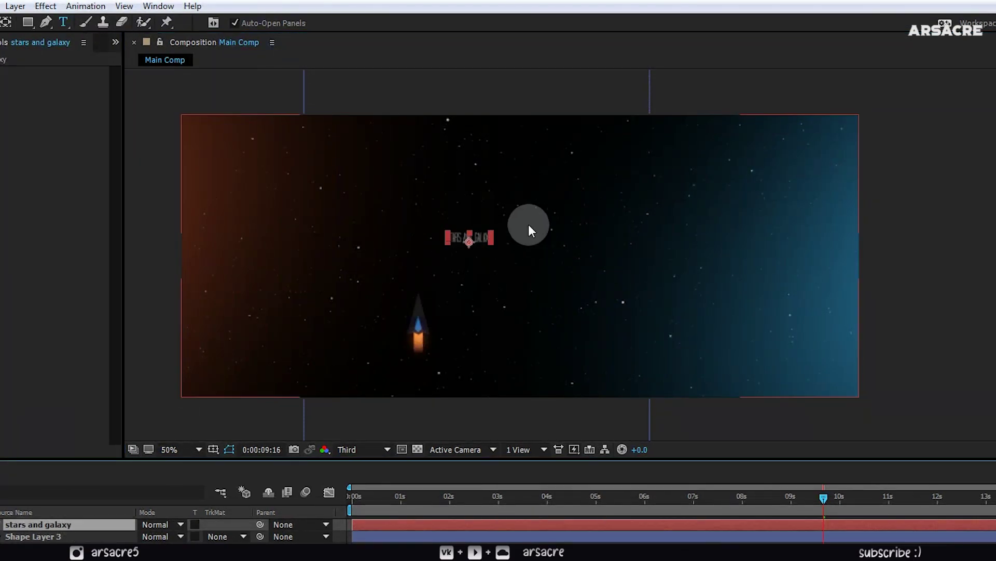
pyautogui.moveTo(490, 234); pyautogui.dragTo(584, 203)
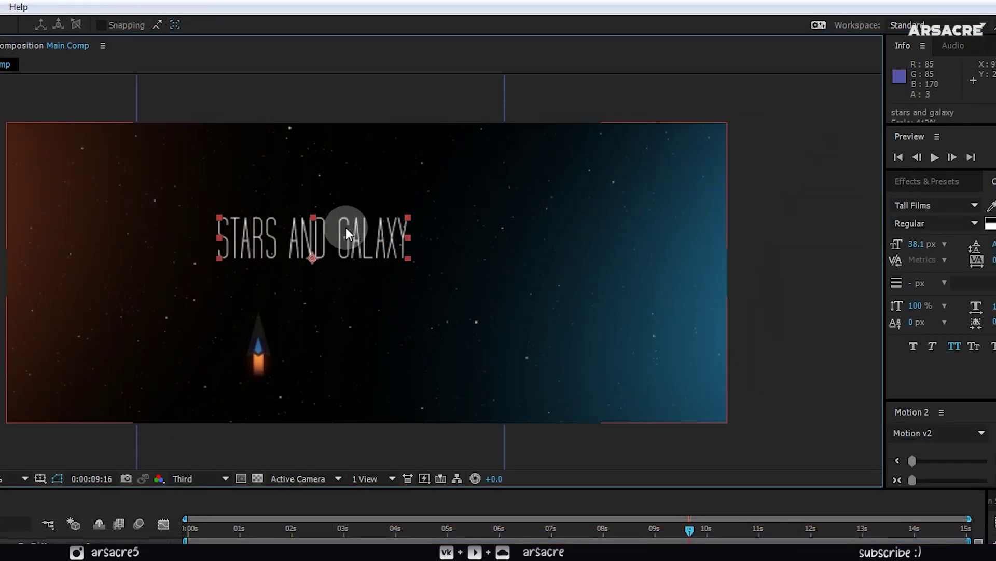
pyautogui.moveTo(346, 227); pyautogui.dragTo(398, 276)
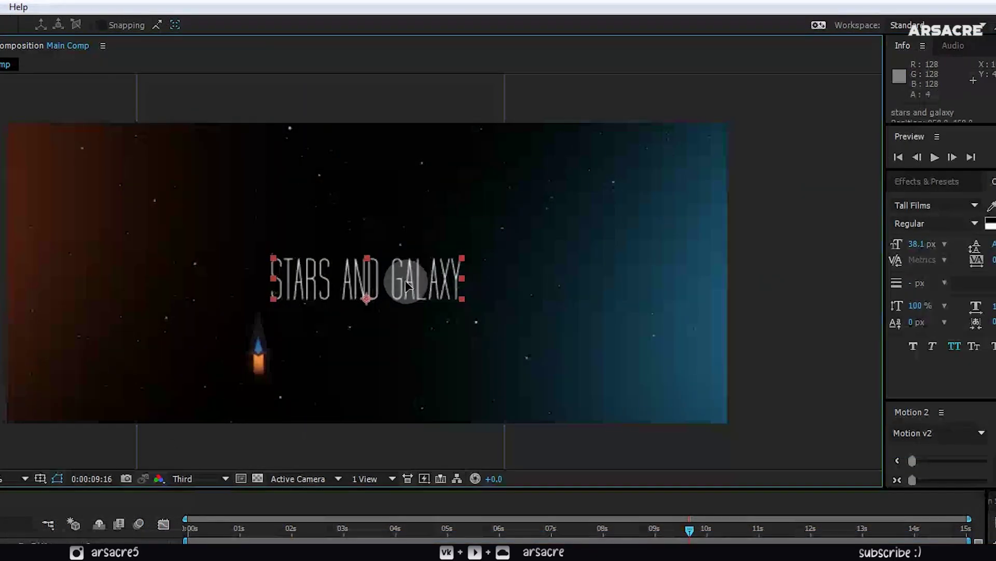
pyautogui.click(919, 205)
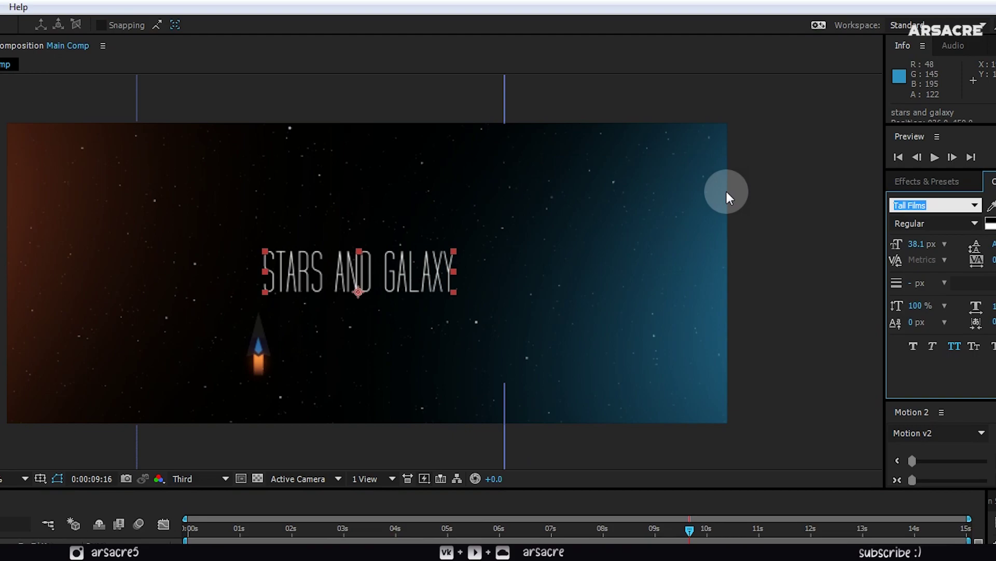
pyautogui.write('PoplarPor')
pyautogui.click(934, 345)
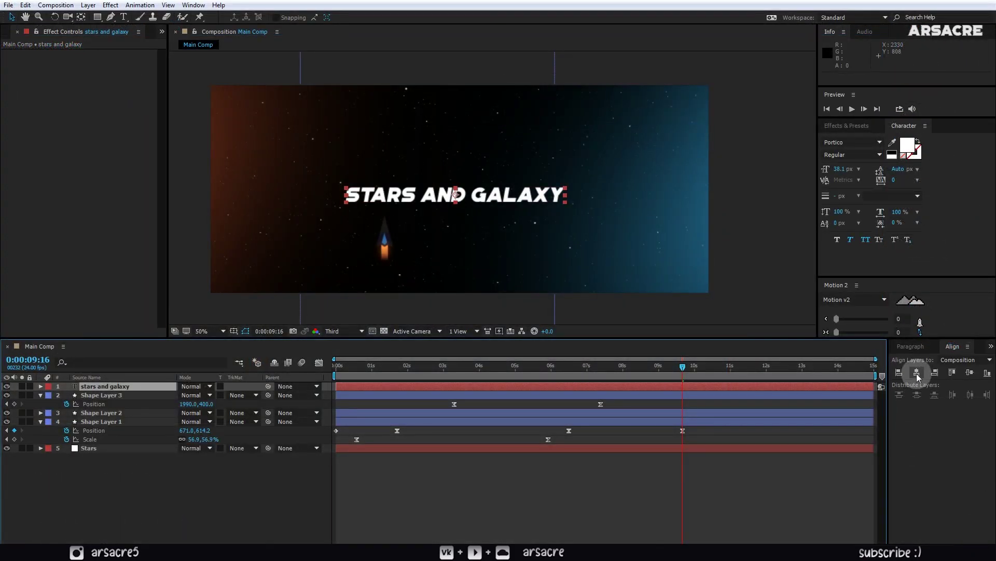
# Duplicate the title, move the copy just below, and swap it to outlined text
pyautogui.hotkey('ctrl', 'd')
pyautogui.moveTo(483, 193); pyautogui.dragTo(487, 211)
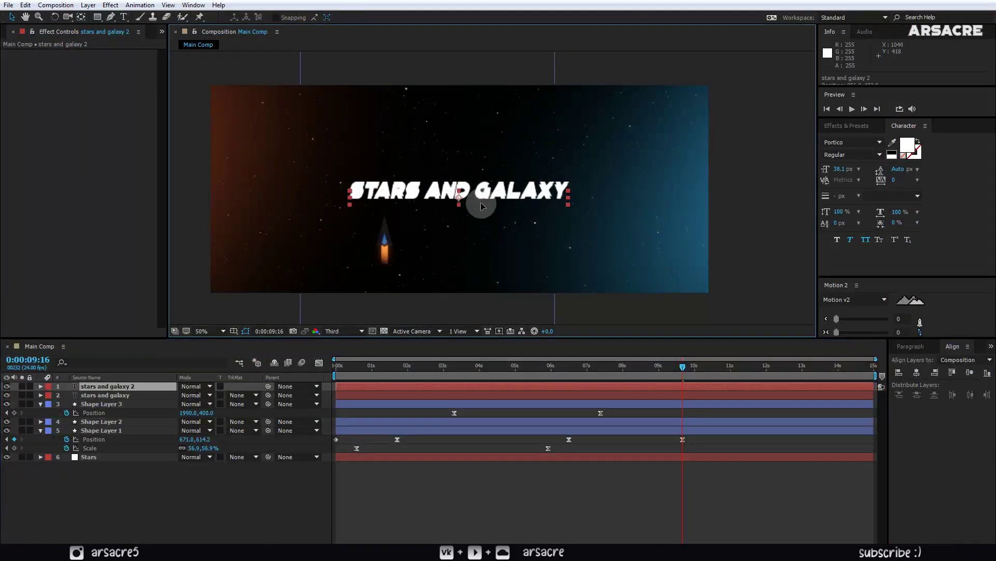
pyautogui.click(917, 143)
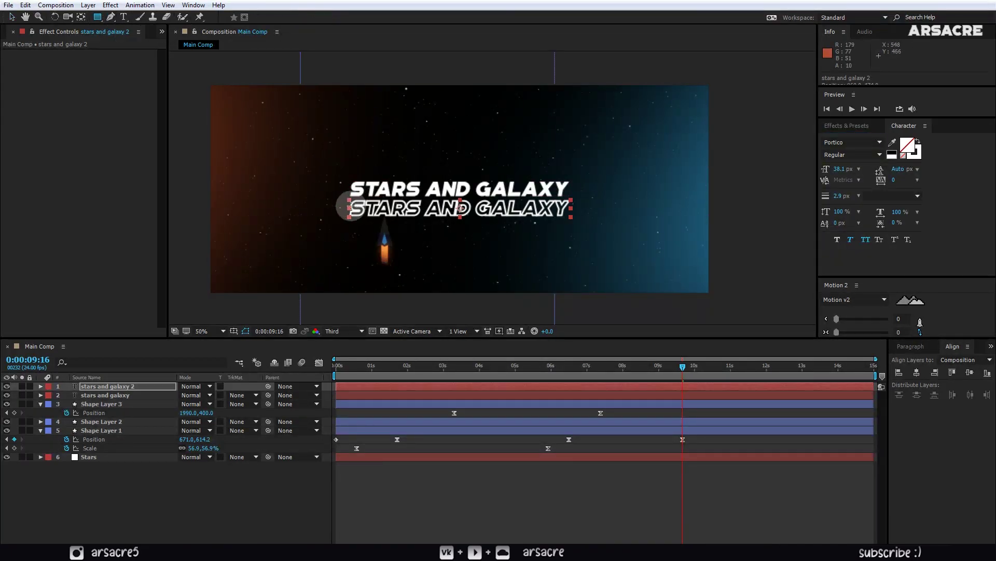
# Mask the lower copy with a rectangle feathered to 26 px
pyautogui.moveTo(334, 195); pyautogui.dragTo(598, 223)
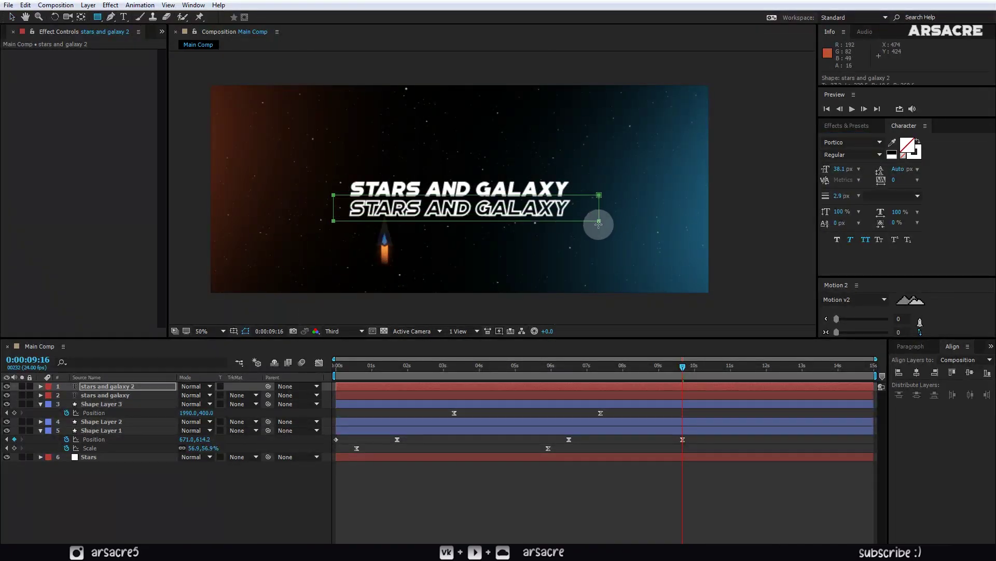
pyautogui.press('v')
pyautogui.click(327, 197)
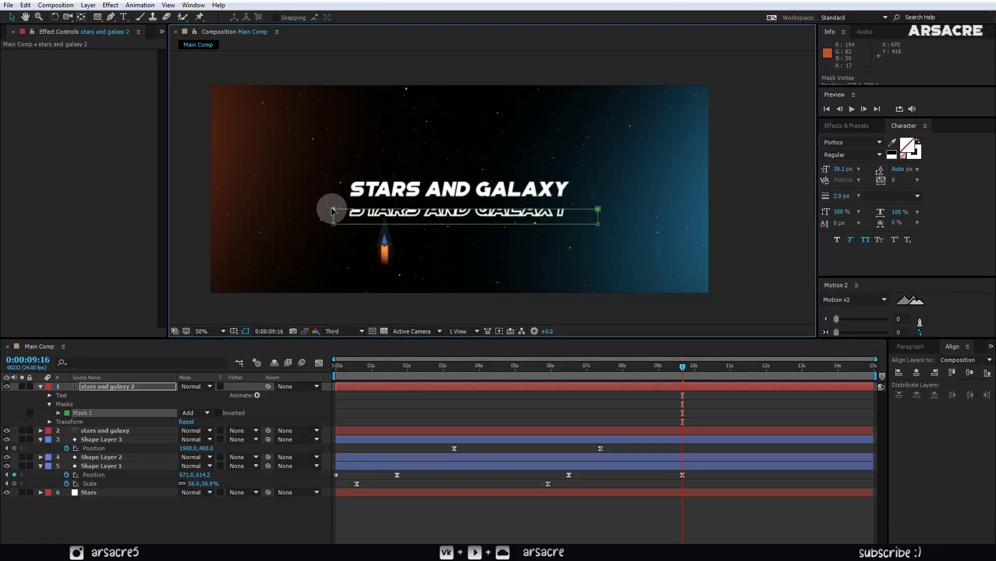
pyautogui.click(58, 412)
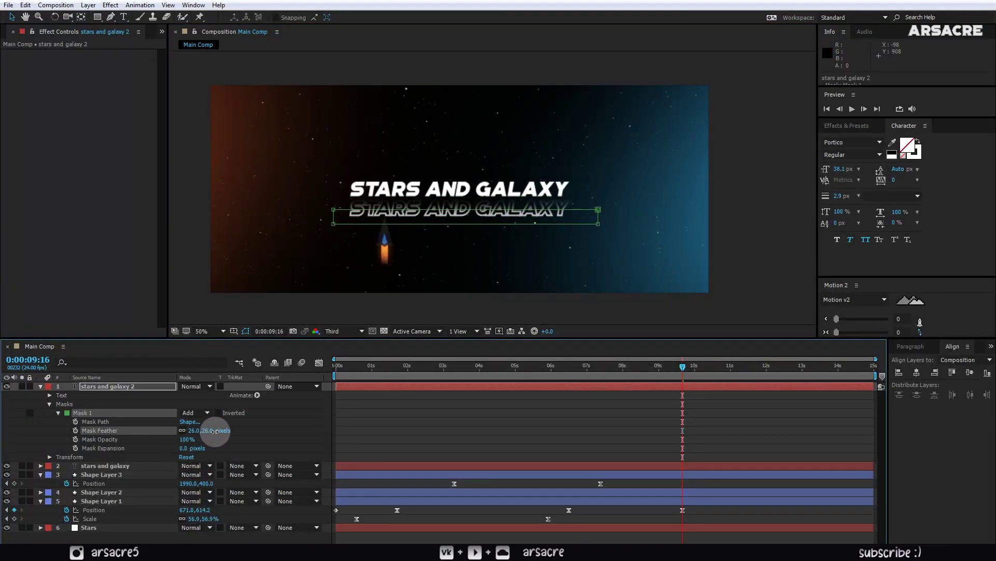
pyautogui.moveTo(334, 210); pyautogui.dragTo(333, 221)
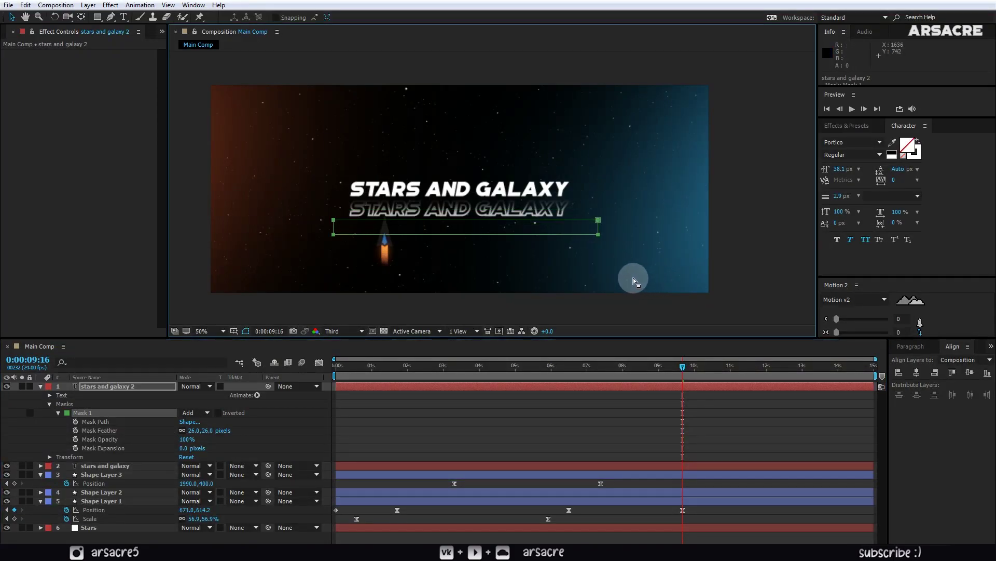
# Thin the reflection's outline stroke to 1.5 px
pyautogui.moveTo(839, 196); pyautogui.dragTo(835, 196)
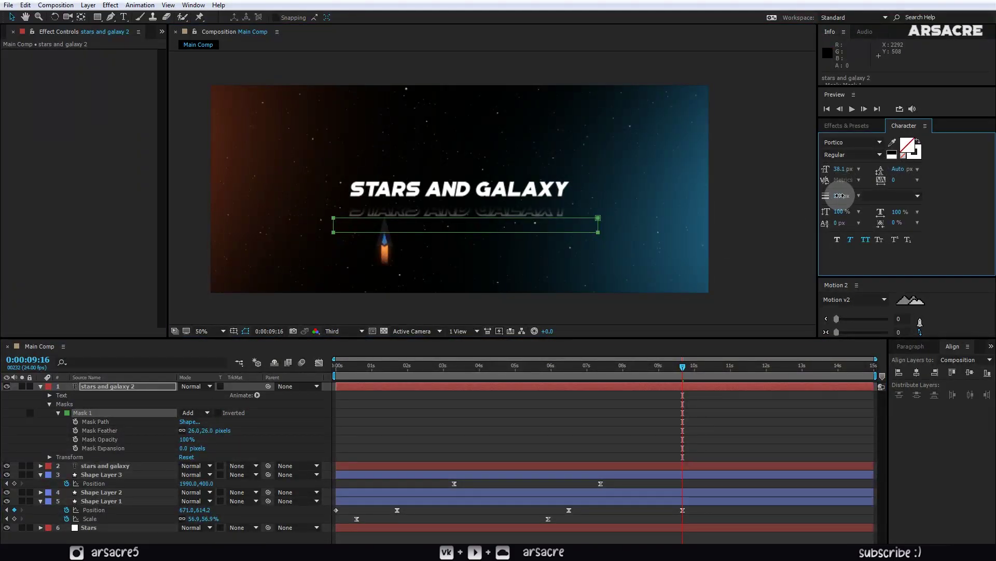
pyautogui.click(90, 385)
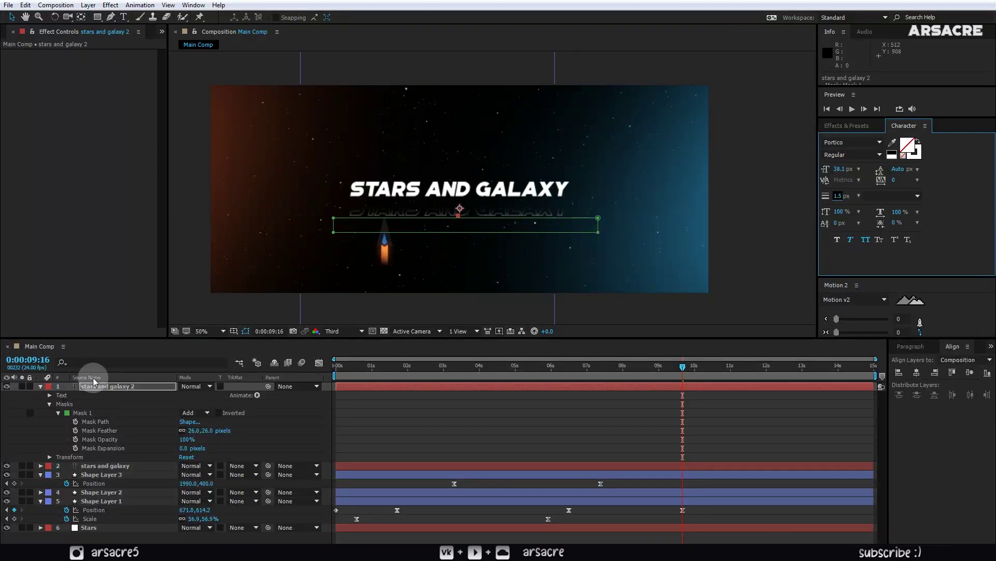
pyautogui.moveTo(479, 221)
pyautogui.mouseDown()
pyautogui.moveTo(485, 211)
pyautogui.moveTo(460, 201)
pyautogui.mouseUp()
pyautogui.hotkey('ctrl', 'z')
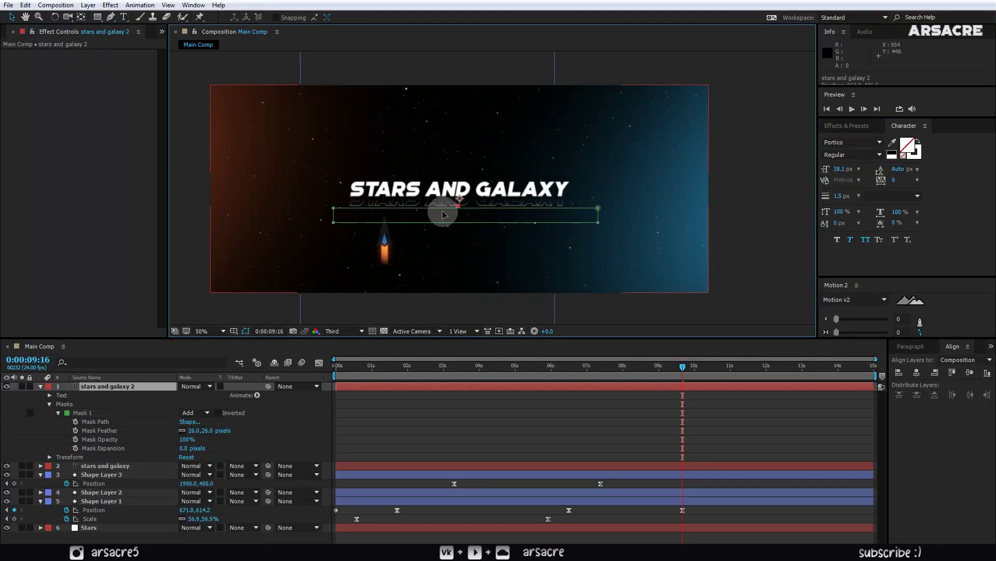
pyautogui.click(40, 385)
# Duplicate the reflection layer and move the copy above the title
pyautogui.hotkey('ctrl', 'd')
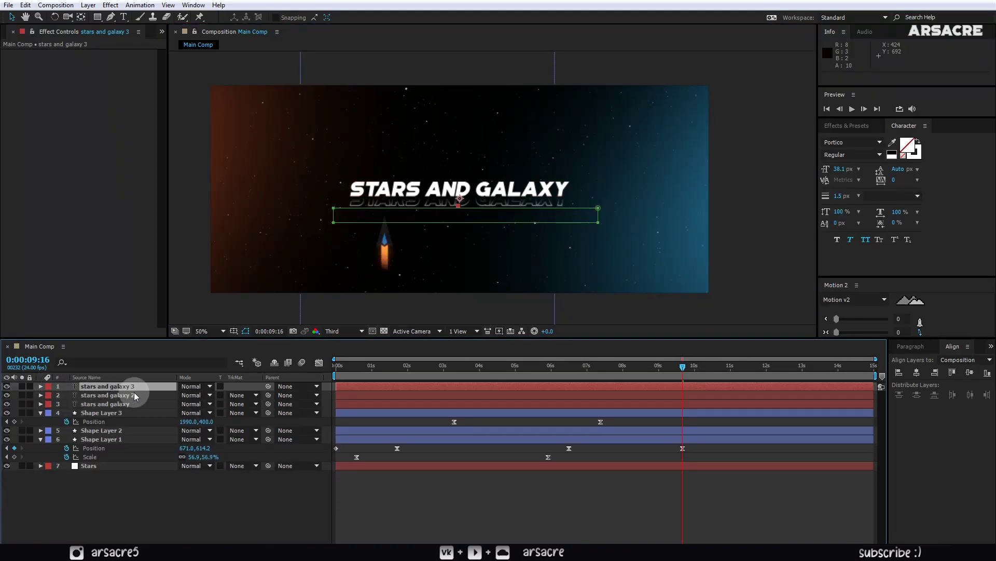
pyautogui.press('m')
pyautogui.click(219, 396)
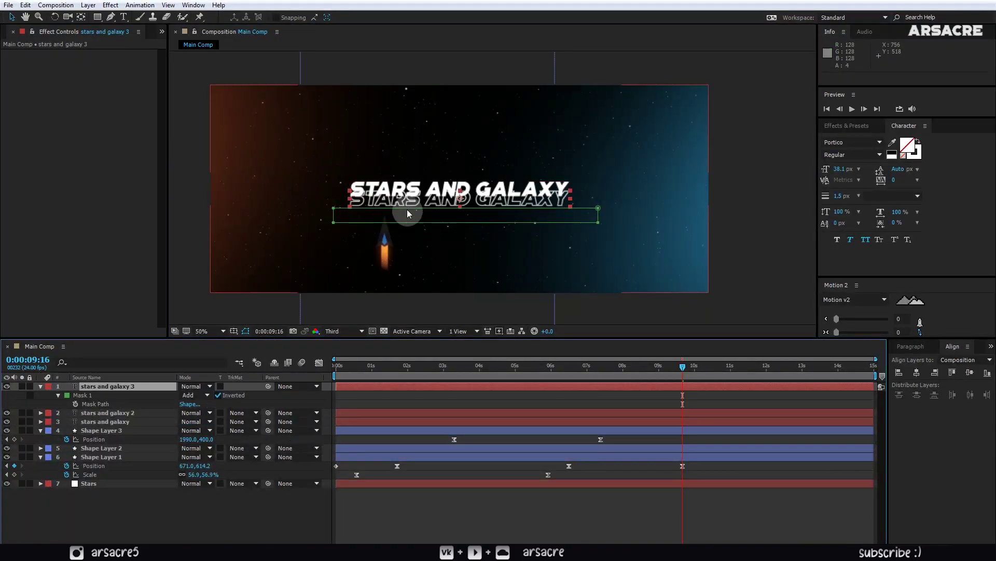
pyautogui.moveTo(406, 199); pyautogui.dragTo(406, 172)
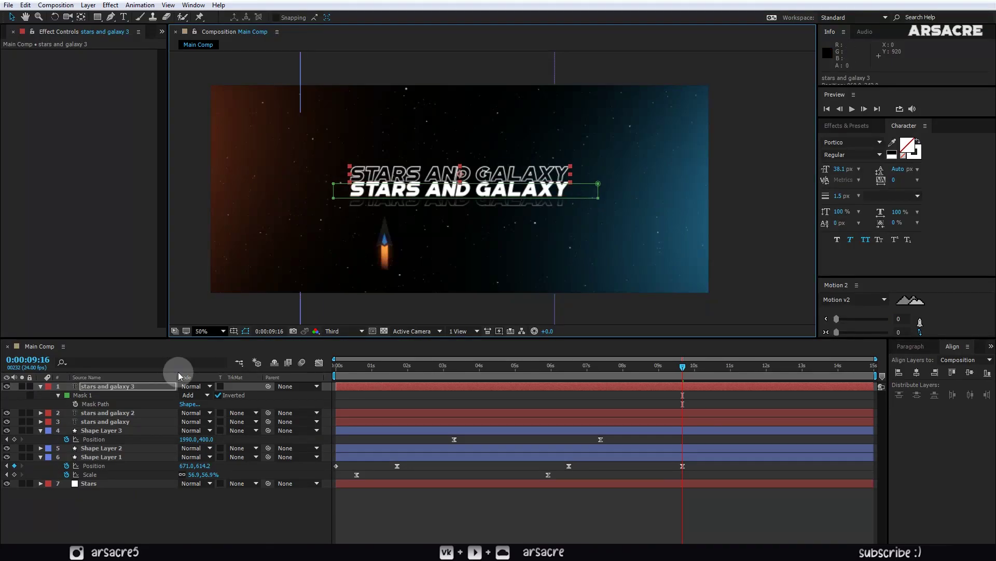
pyautogui.click(219, 395)
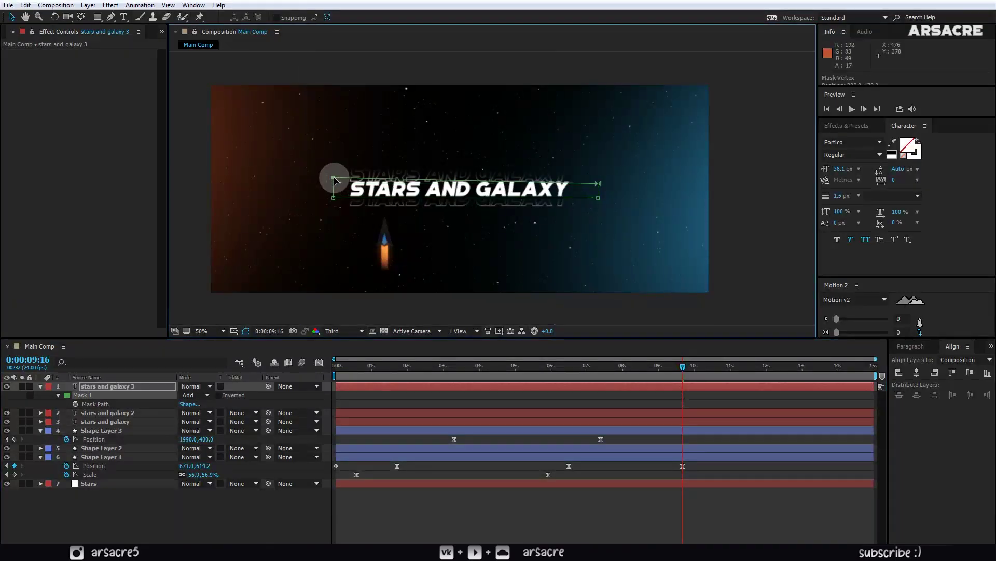
# Reposition the upper copy's mask to reveal its outlined text
pyautogui.hotkey('ctrl', 'a')
pyautogui.click(240, 503)
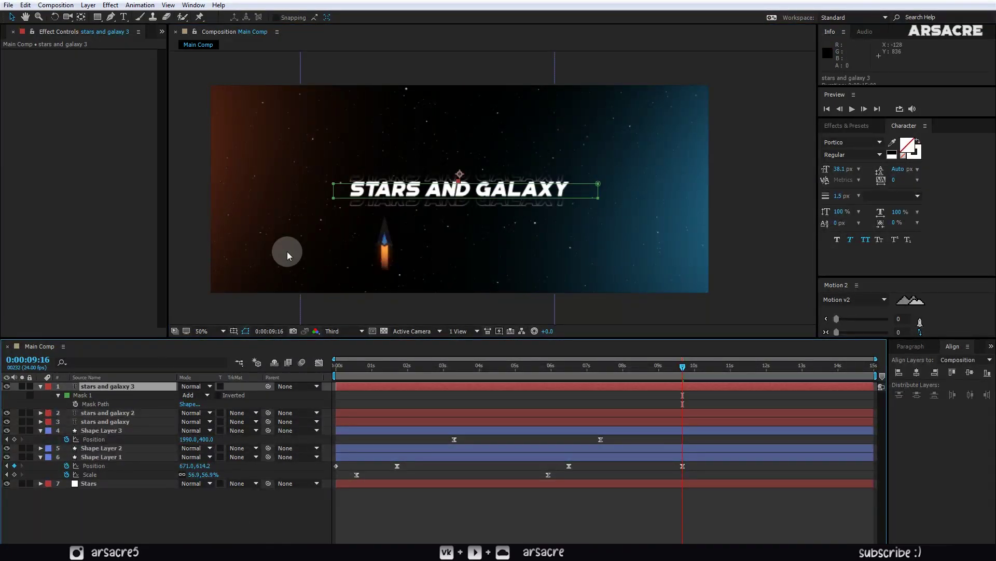
pyautogui.moveTo(334, 185); pyautogui.dragTo(334, 160)
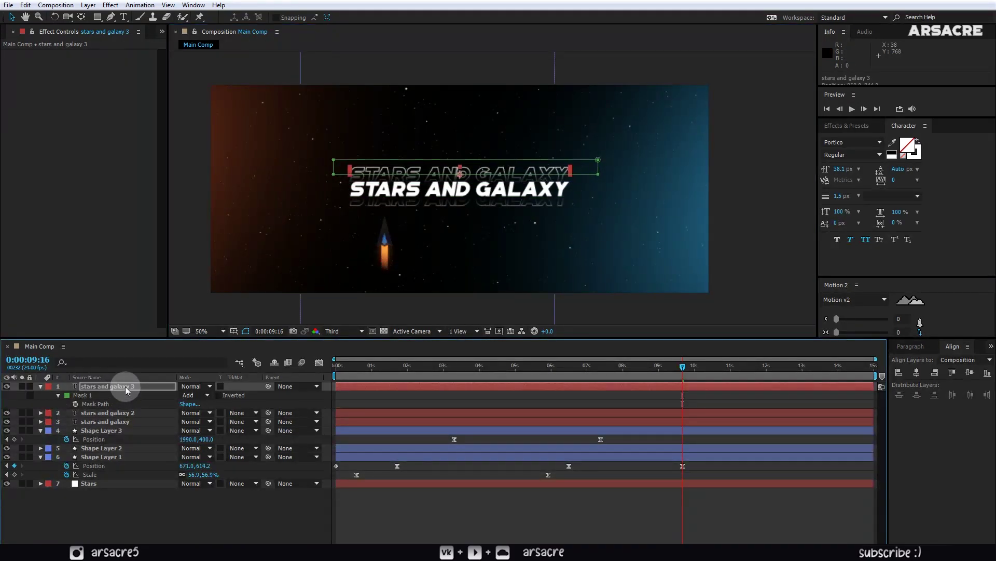
pyautogui.press('Down')
pyautogui.press('Down')
pyautogui.press('Down')
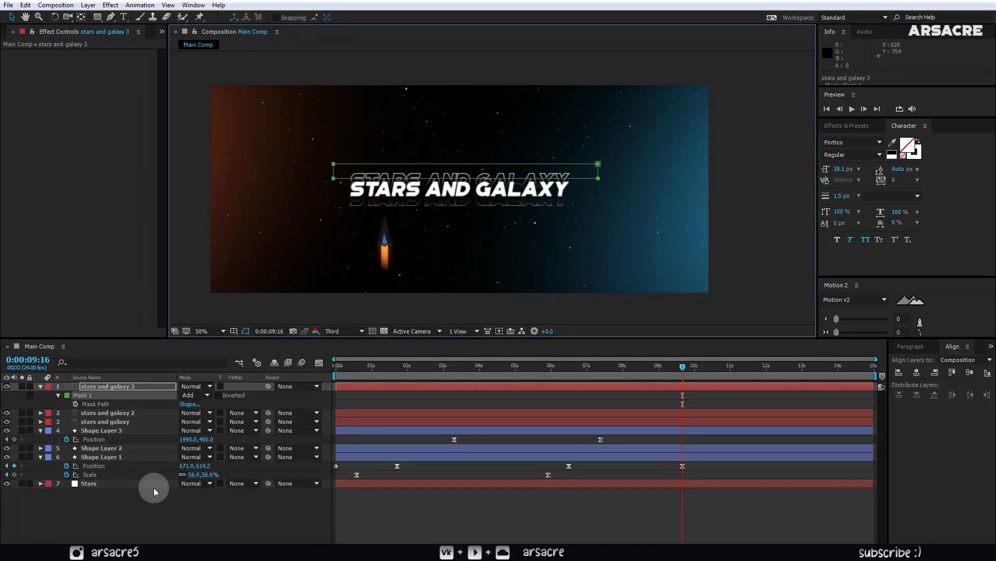
pyautogui.click(149, 485)
pyautogui.hotkey('ctrl', 't')
# Type the white multi-line PLAY, MODES, OPTIONS, EXIT menu text below the title
pyautogui.click(453, 234)
pyautogui.write('PLAY MODES')
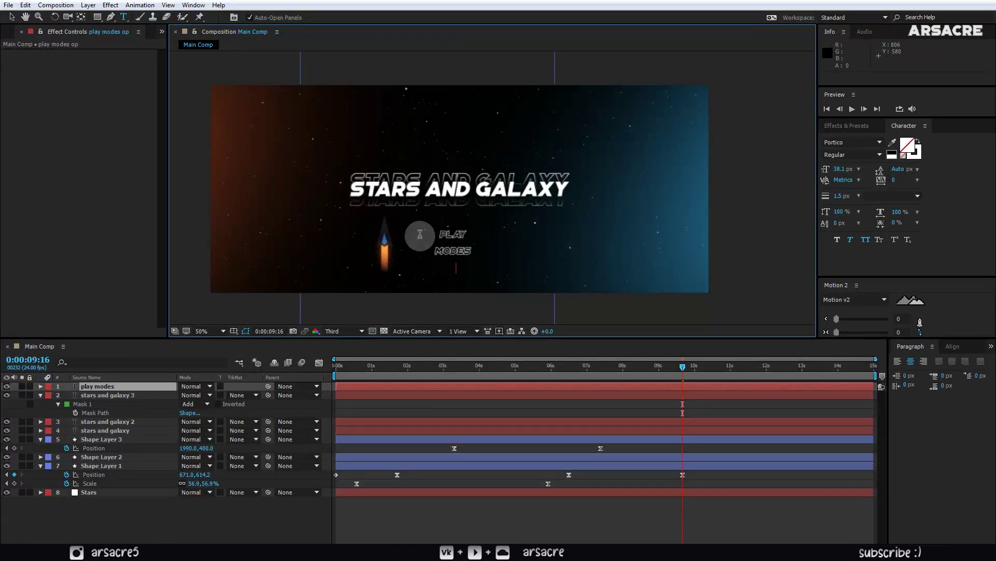
pyautogui.write('options')
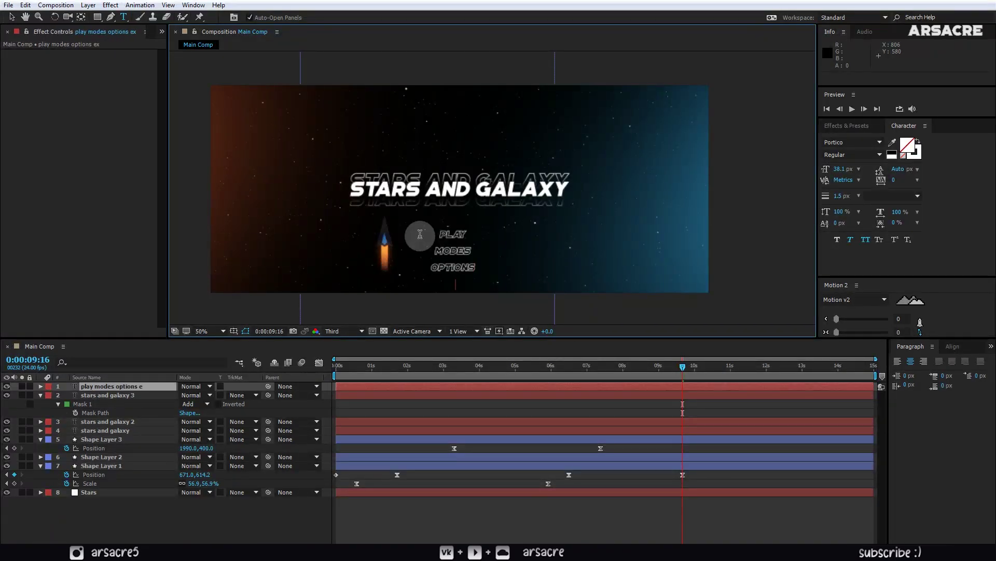
pyautogui.press('Return')
pyautogui.write('exit')
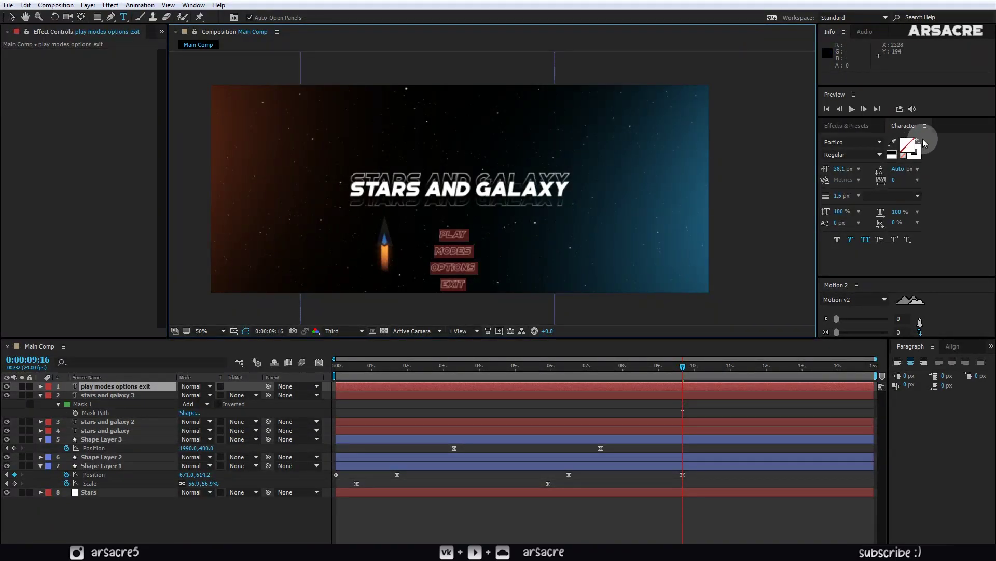
pyautogui.click(920, 141)
pyautogui.click(168, 385)
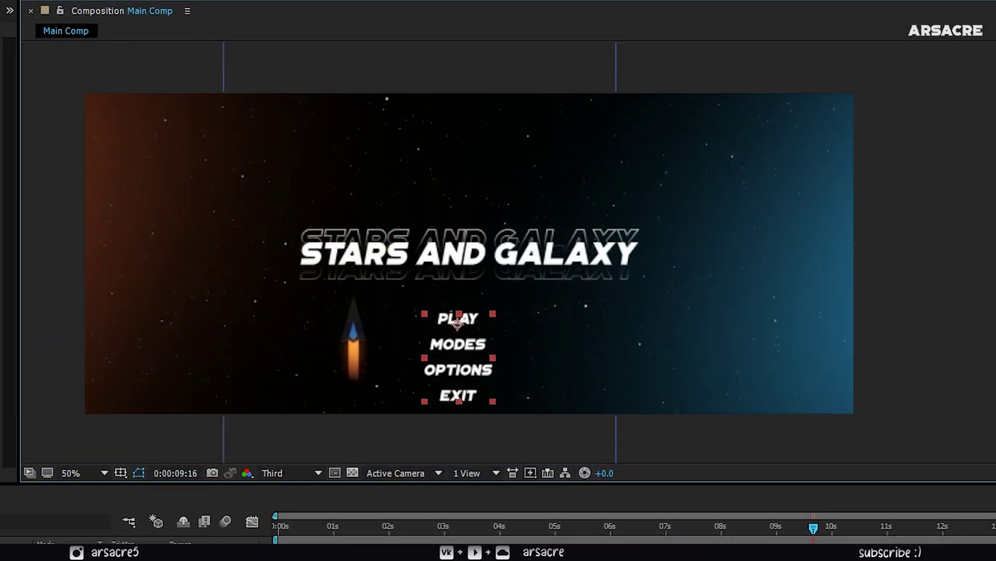
# Centre the menu, show safe guides, move it up under the title and shrink it
pyautogui.moveTo(458, 321); pyautogui.dragTo(470, 323)
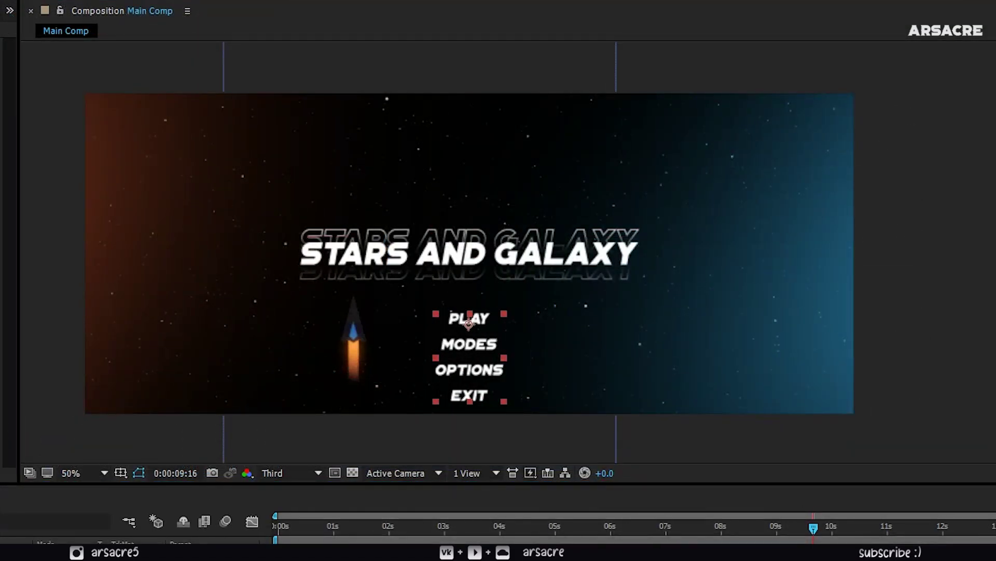
pyautogui.click(470, 252)
pyautogui.press("'")
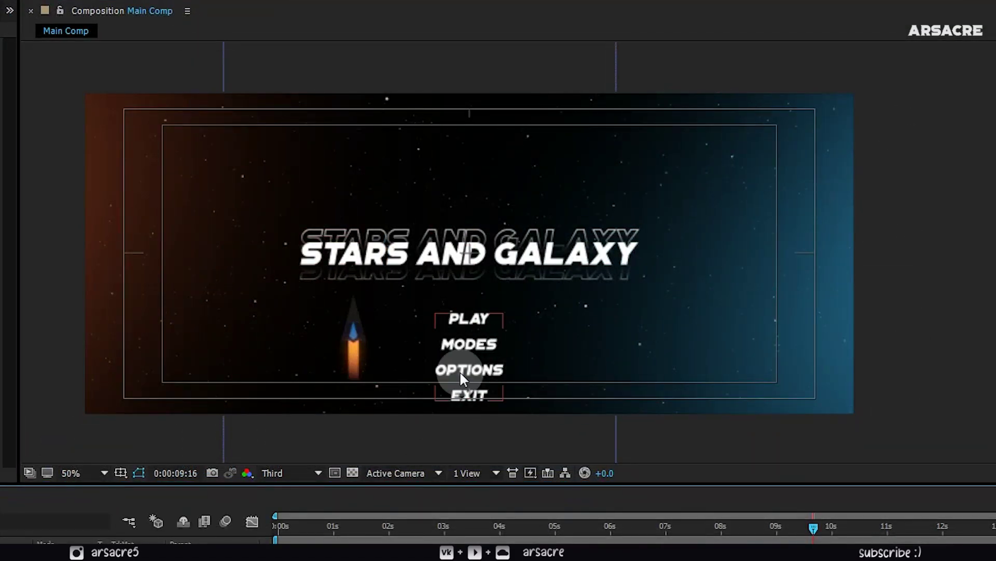
pyautogui.moveTo(460, 371); pyautogui.dragTo(505, 305)
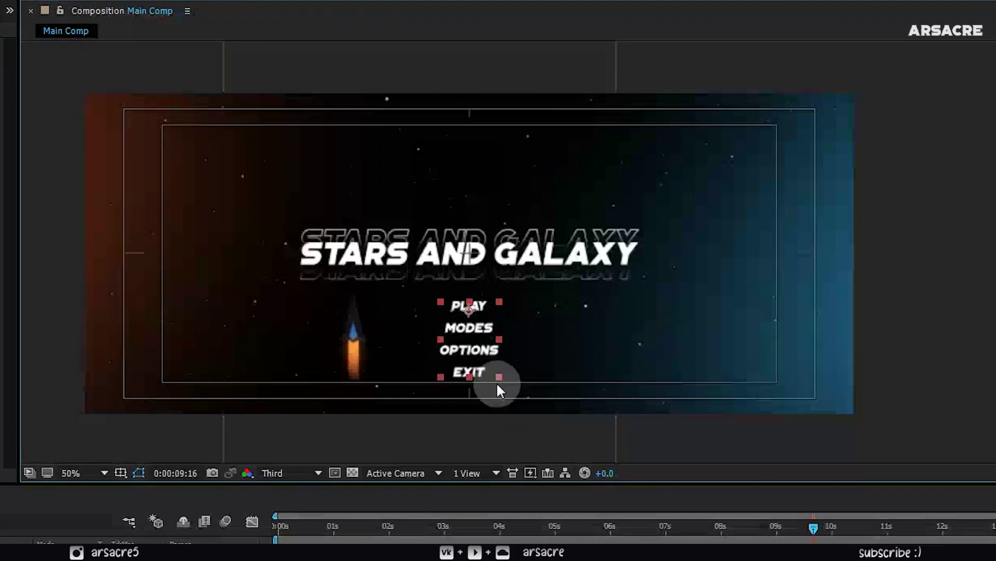
pyautogui.moveTo(503, 386); pyautogui.dragTo(492, 374)
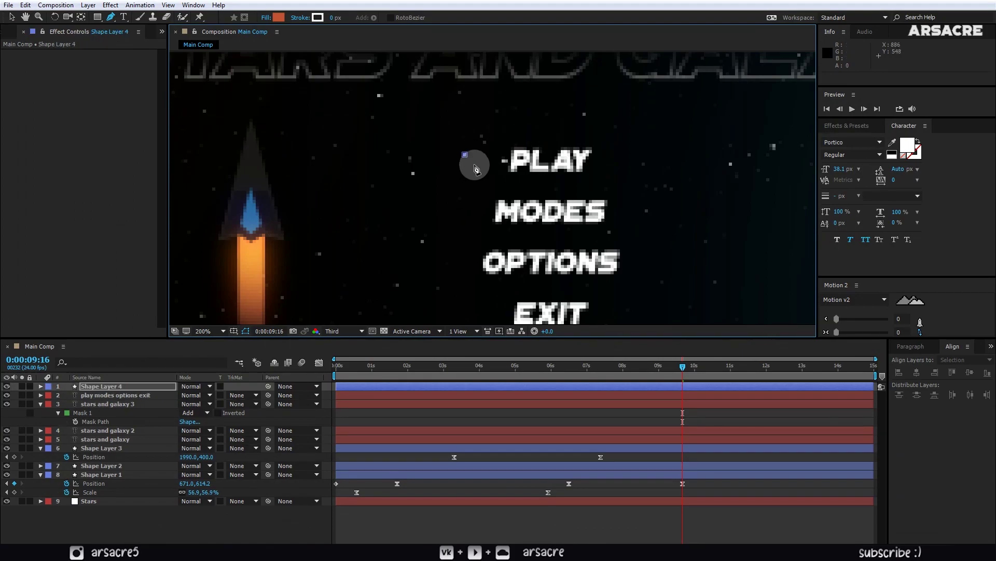
# Draw a small arrow shape beside the PLAY option
pyautogui.click(477, 161)
pyautogui.press('g')
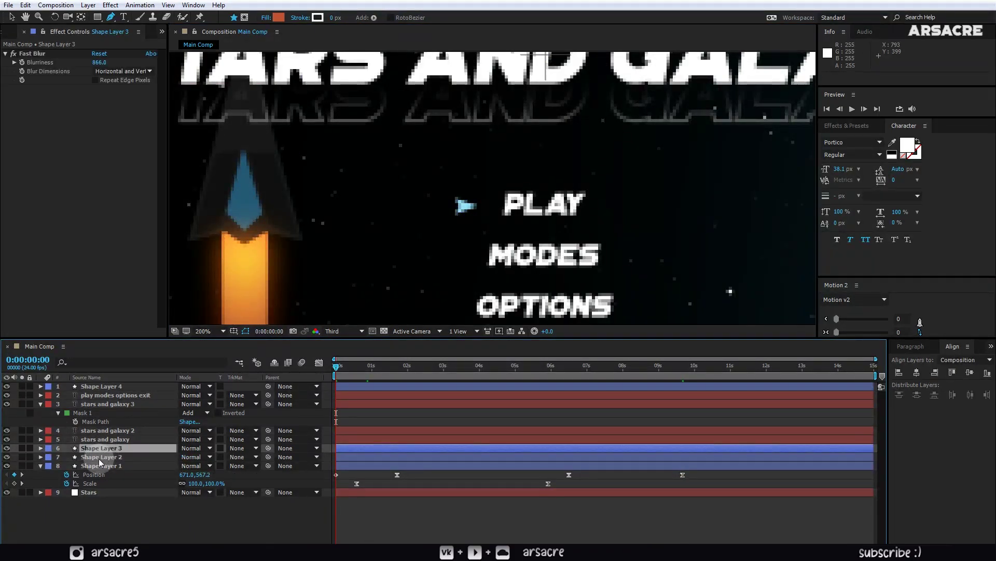
pyautogui.click(378, 387)
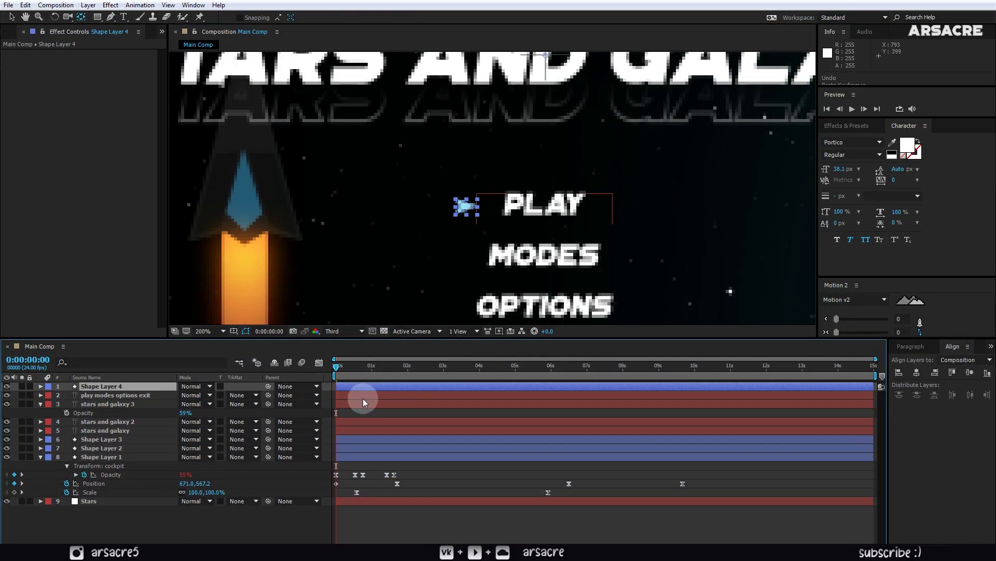
# Give the arrow hold opacity keyframes so it blinks, then preview it
pyautogui.hotkey('ctrl', 'v')
pyautogui.rightClick(336, 395)
pyautogui.click(379, 466)
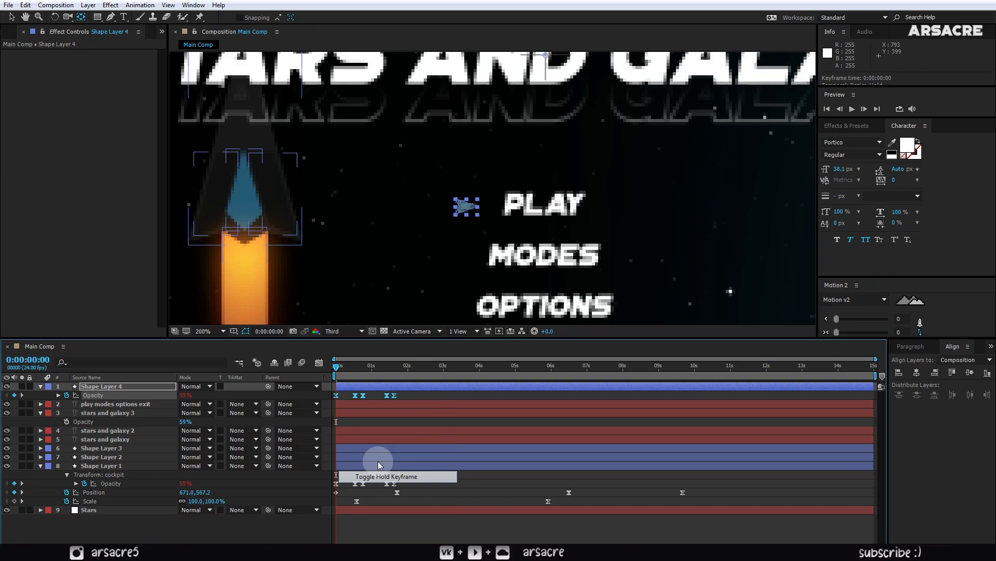
pyautogui.press('space')
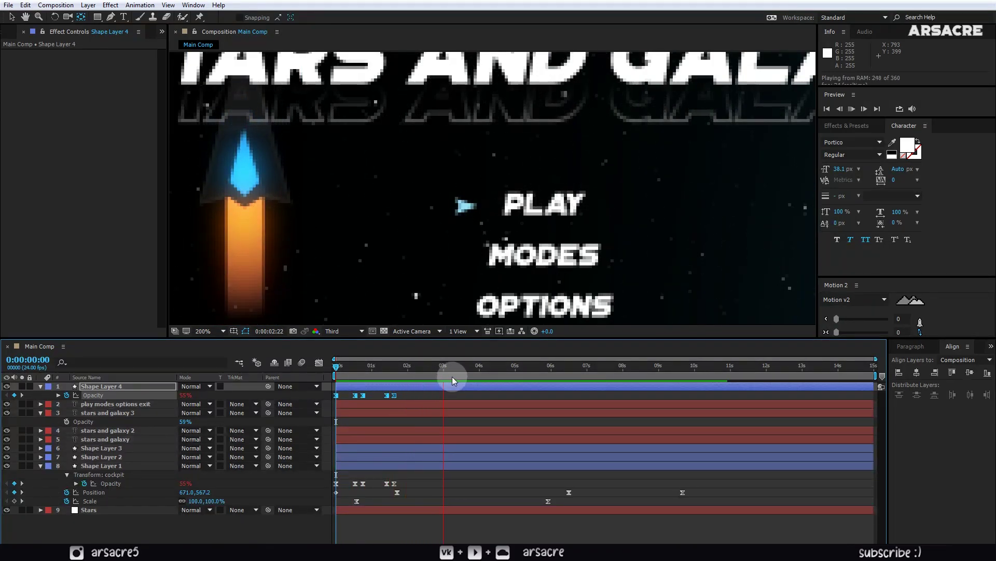
pyautogui.hotkey('shift', '/')
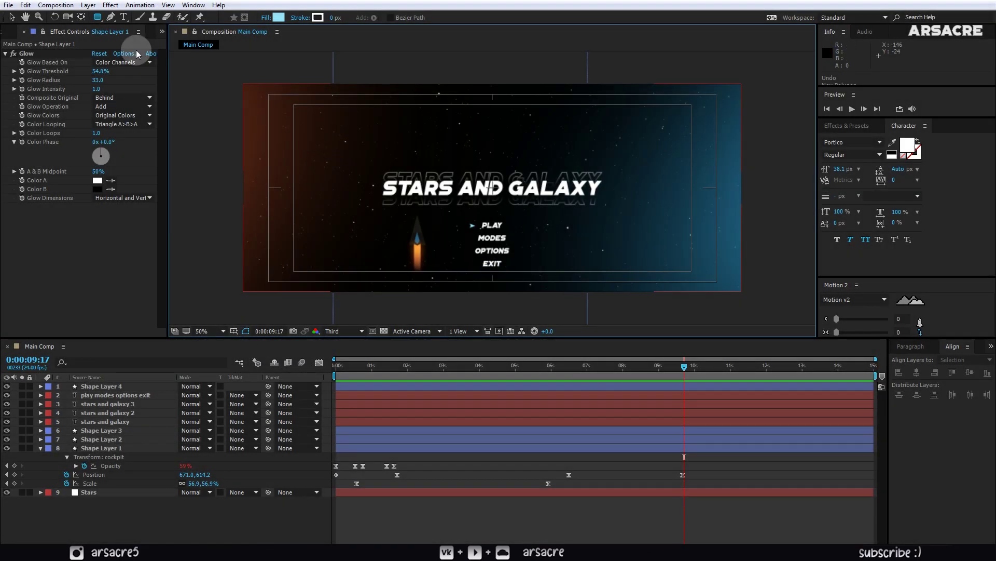
# Draw a circle at the upper left and give it a gradient fill
pyautogui.doubleClick(98, 16)
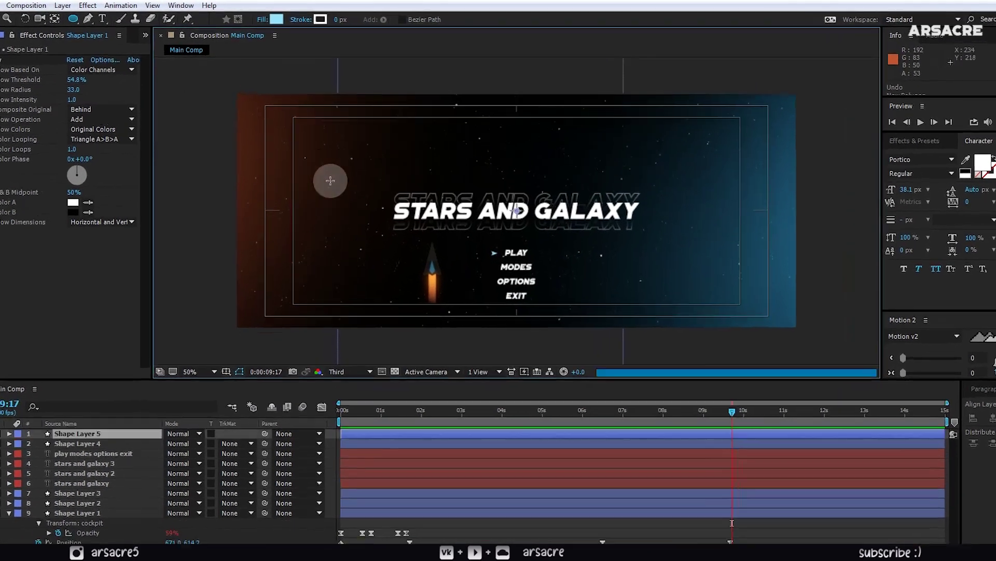
pyautogui.moveTo(331, 179); pyautogui.dragTo(363, 217)
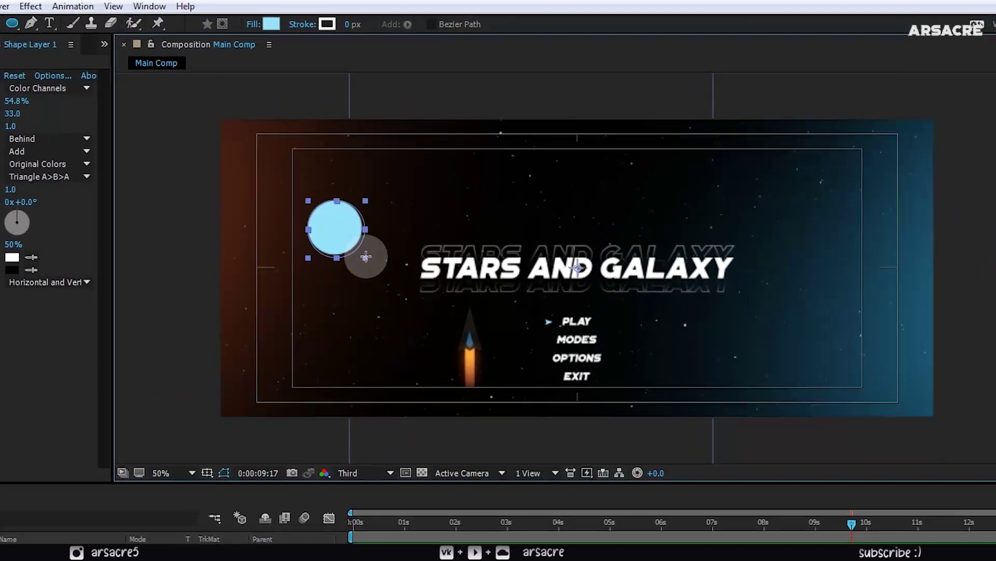
pyautogui.click(250, 25)
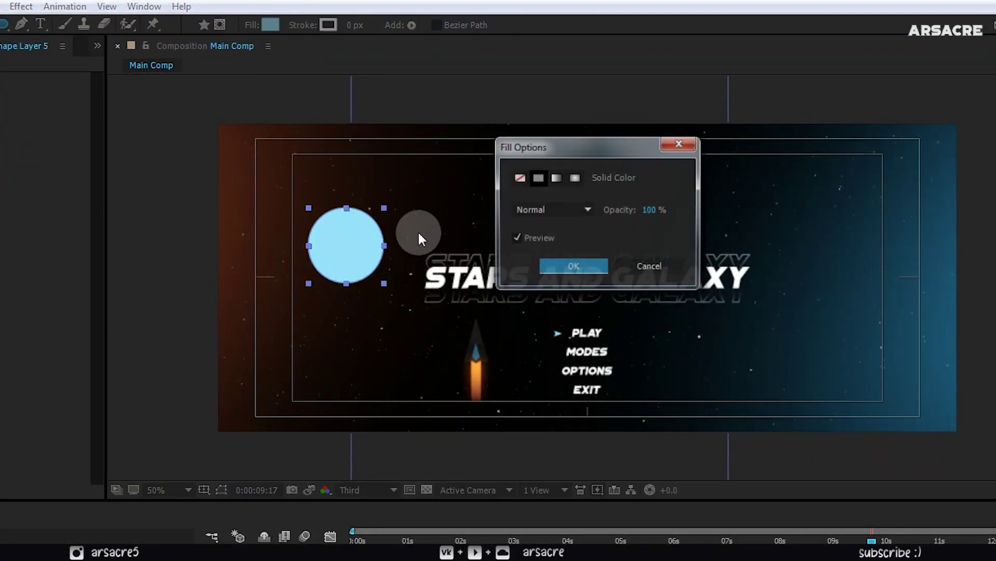
pyautogui.click(556, 177)
pyautogui.click(573, 267)
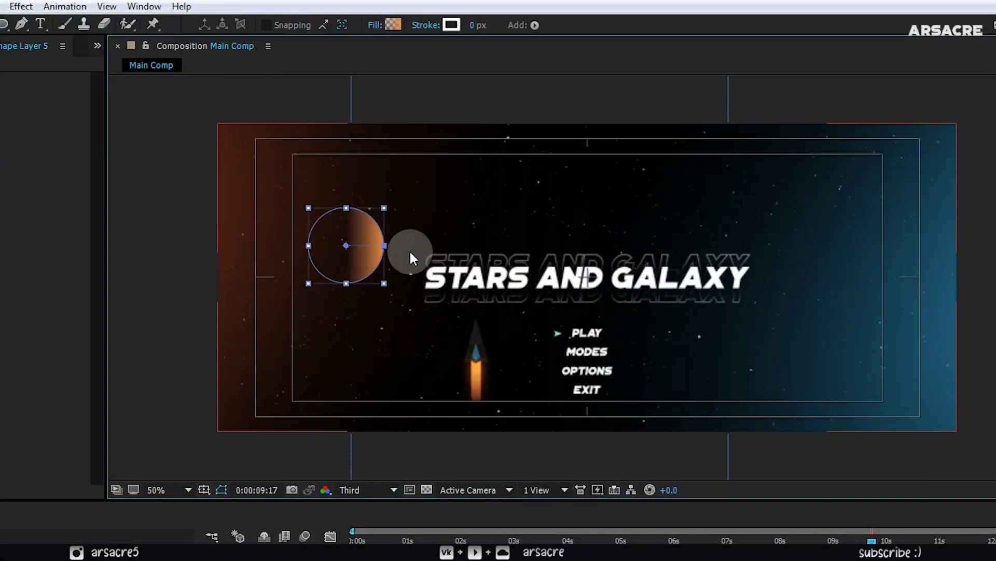
# Shape the orange gradient with a darker top and move the planet above the title
pyautogui.moveTo(351, 251); pyautogui.dragTo(328, 227)
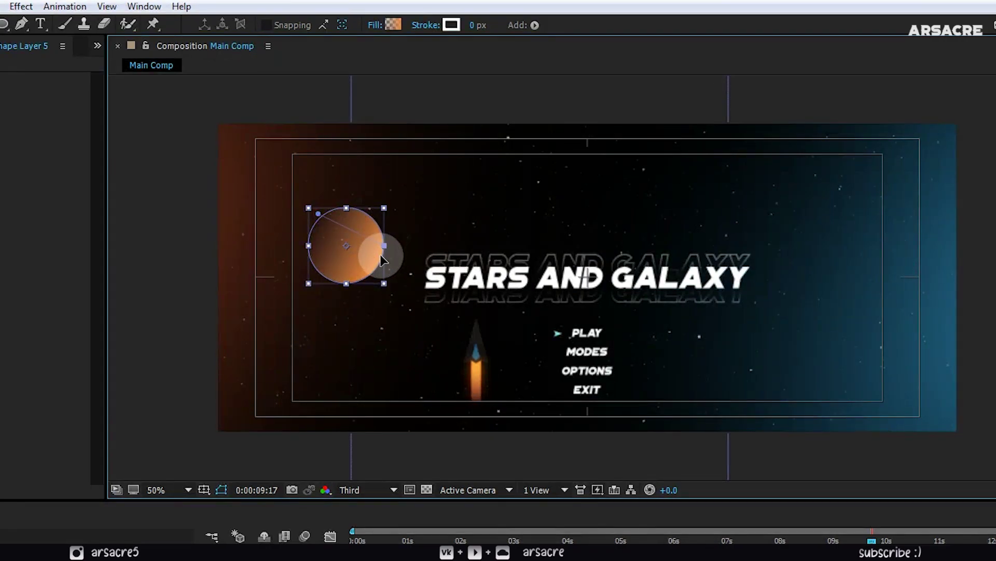
pyautogui.moveTo(381, 265); pyautogui.dragTo(381, 262)
pyautogui.moveTo(306, 262); pyautogui.dragTo(307, 269)
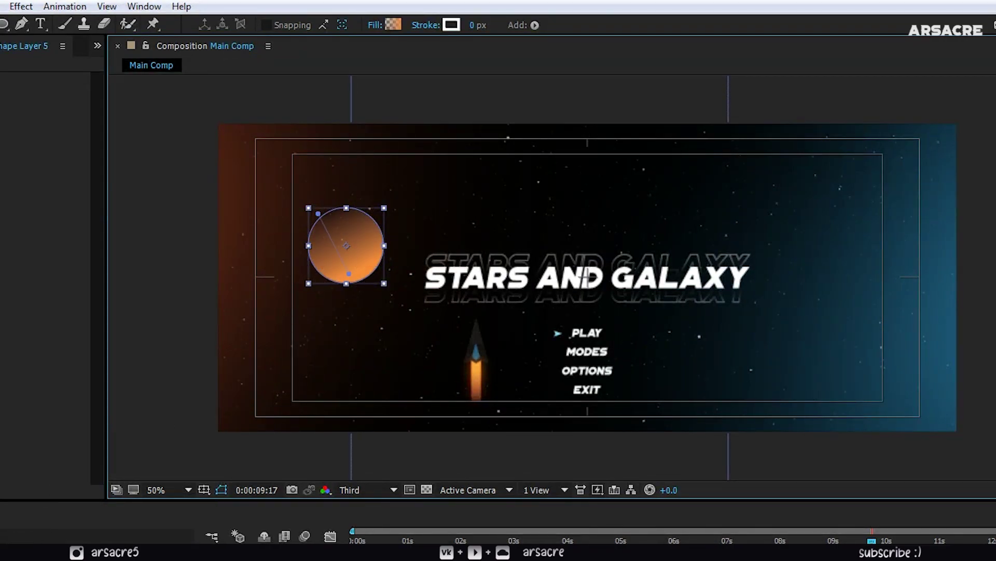
pyautogui.moveTo(344, 247)
pyautogui.mouseDown()
pyautogui.moveTo(510, 246)
pyautogui.moveTo(456, 213)
pyautogui.mouseUp()
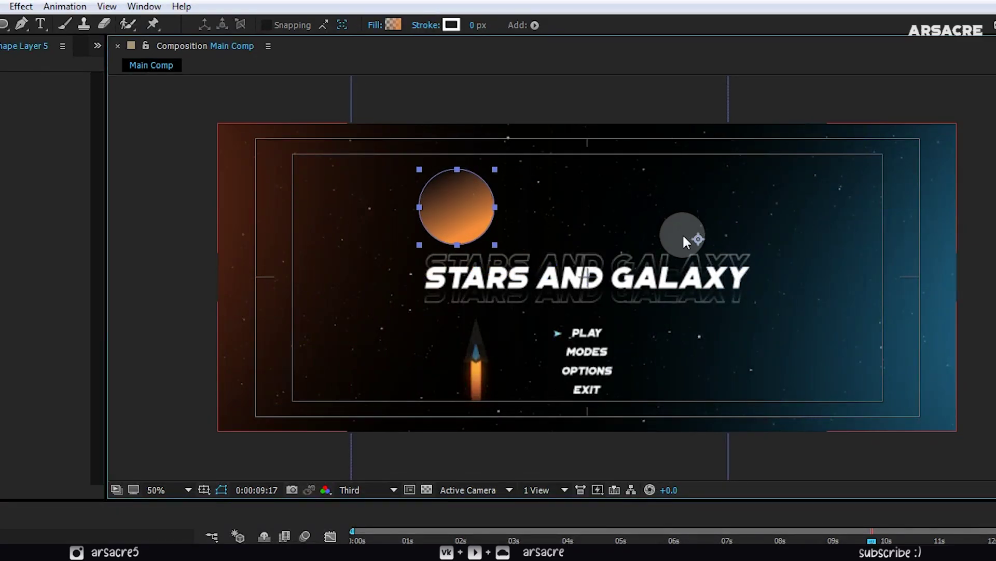
pyautogui.press('y')
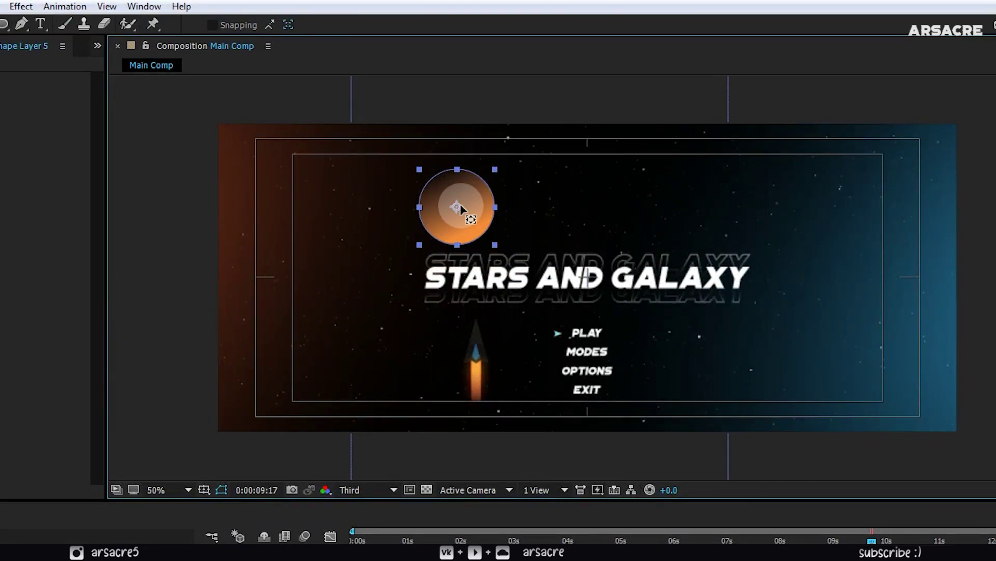
# Keyframe the planet's Position from above the frame to below it on the right, then preview
pyautogui.moveTo(457, 208); pyautogui.dragTo(829, 189)
pyautogui.hotkey('alt', 'shift', 'p')
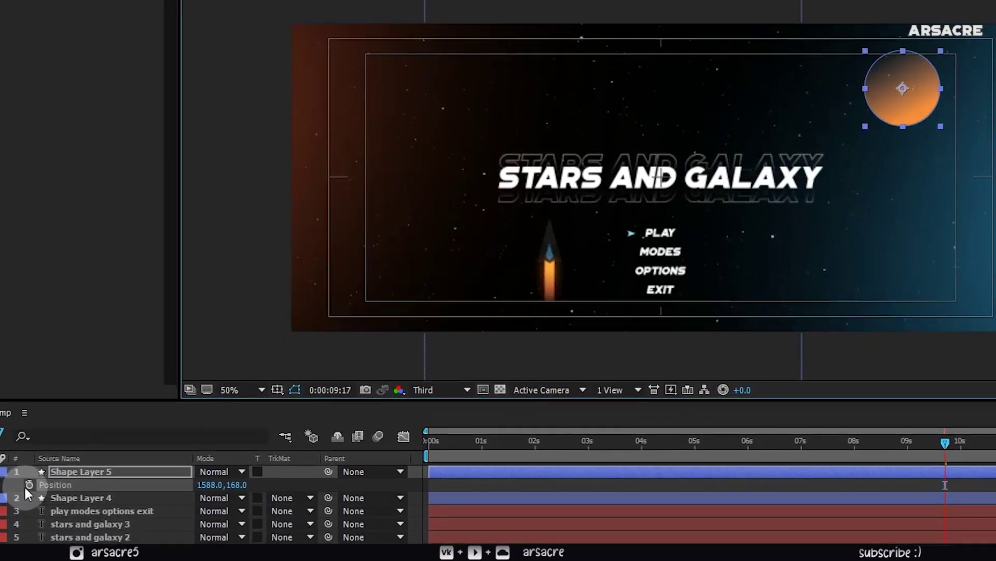
pyautogui.moveTo(761, 443); pyautogui.dragTo(535, 451)
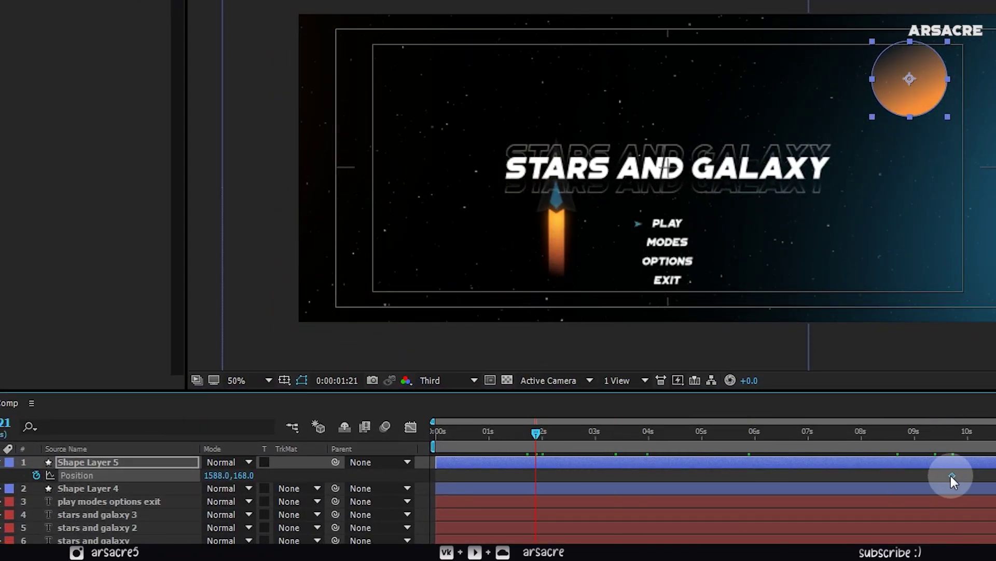
pyautogui.moveTo(955, 476); pyautogui.dragTo(719, 476)
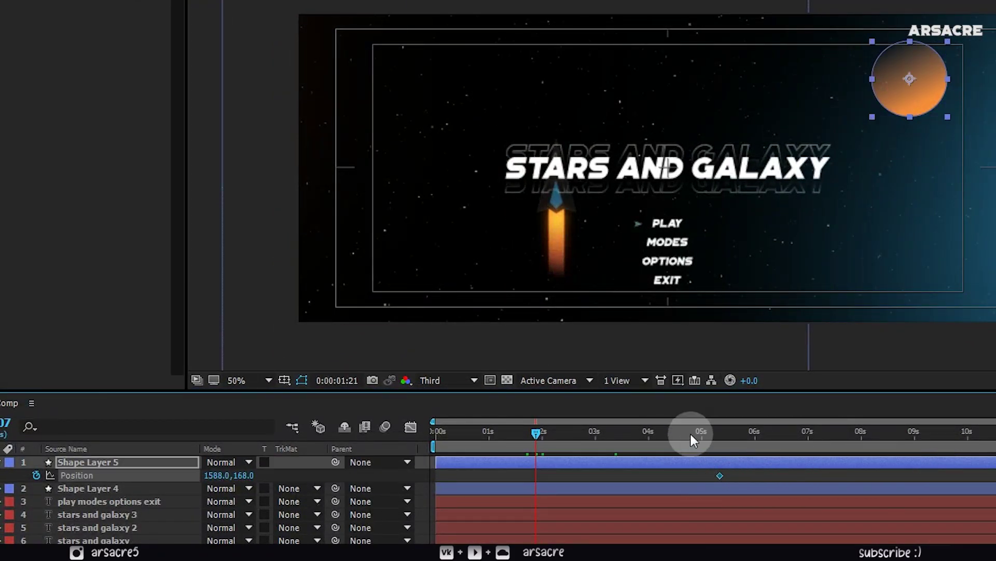
pyautogui.moveTo(690, 434); pyautogui.dragTo(802, 432)
pyautogui.moveTo(903, 186); pyautogui.dragTo(880, 401)
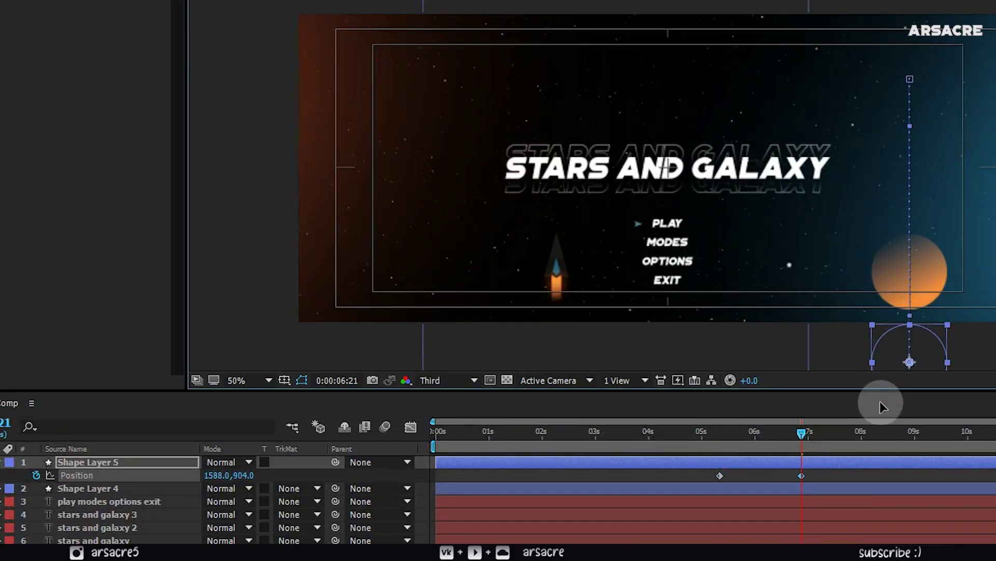
pyautogui.moveTo(799, 427); pyautogui.dragTo(716, 443)
pyautogui.moveTo(910, 198); pyautogui.dragTo(909, 3)
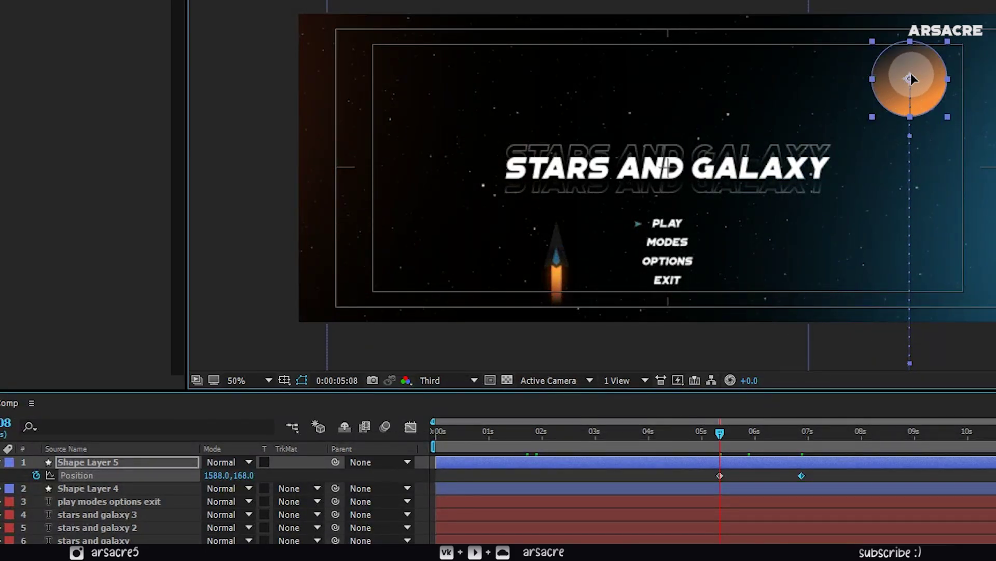
pyautogui.press('space')
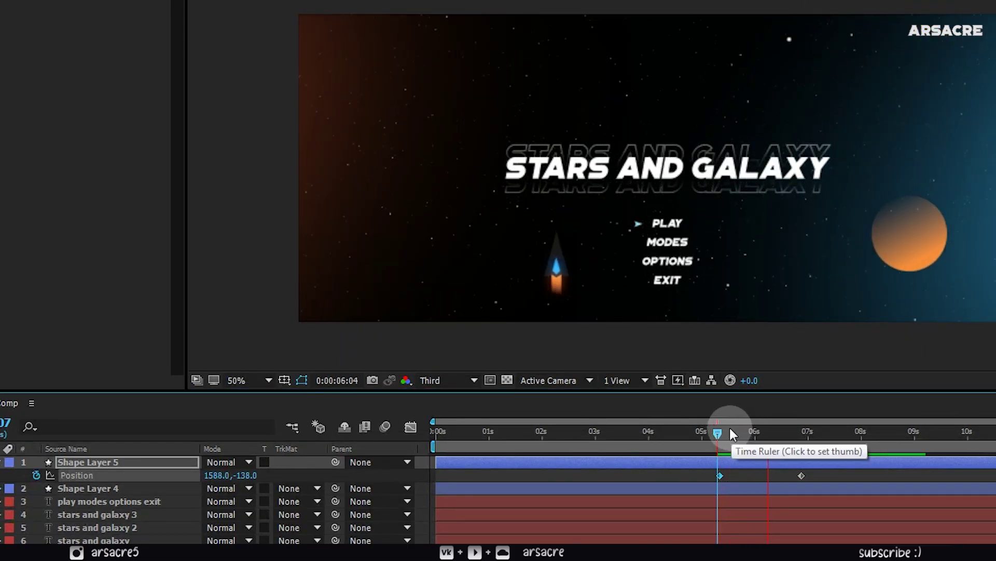
pyautogui.press('space')
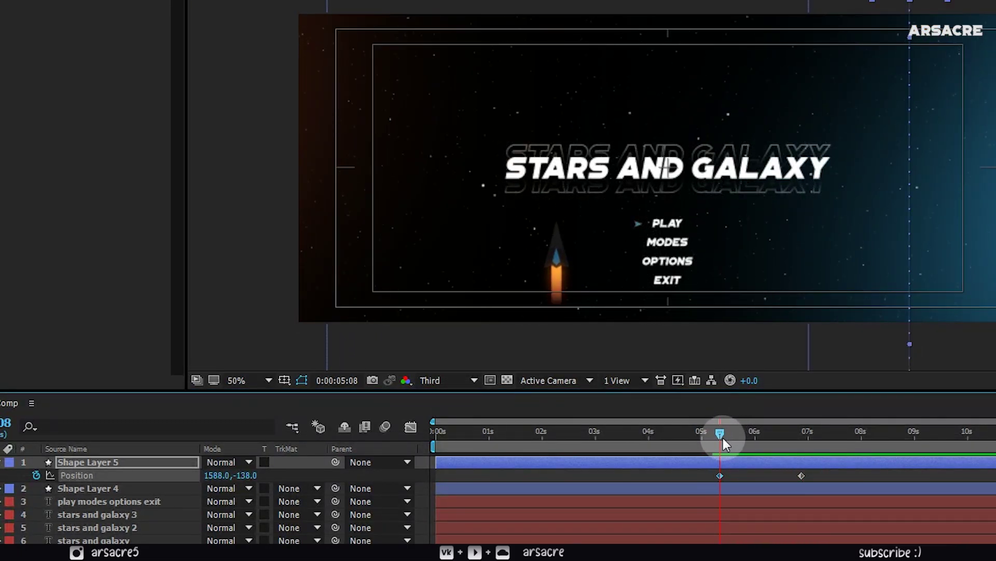
# Trim the planet layer to its keyframes, duplicate it, and shift the copy earlier
pyautogui.hotkey('alt', '[')
pyautogui.moveTo(728, 428)
pyautogui.mouseDown()
pyautogui.moveTo(785, 446)
pyautogui.moveTo(798, 437)
pyautogui.moveTo(627, 448)
pyautogui.mouseUp()
pyautogui.hotkey('alt', ']')
pyautogui.hotkey('ctrl', 'd')
pyautogui.moveTo(744, 472); pyautogui.dragTo(620, 465)
# Shift the copy's path left, then add another copy with a raised, right-slanting path
pyautogui.click(677, 436)
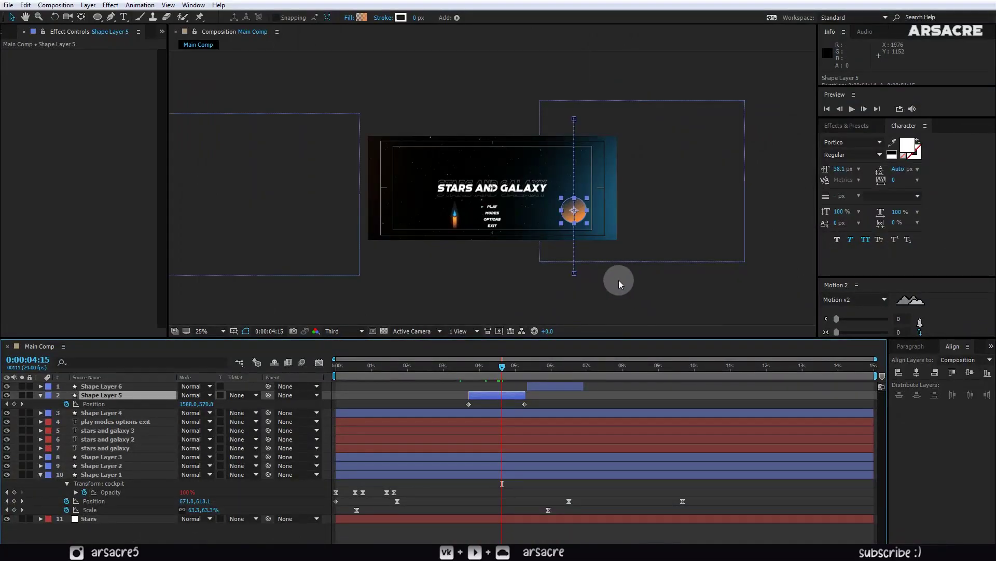
pyautogui.moveTo(574, 272); pyautogui.dragTo(510, 277)
pyautogui.moveTo(574, 117); pyautogui.dragTo(501, 112)
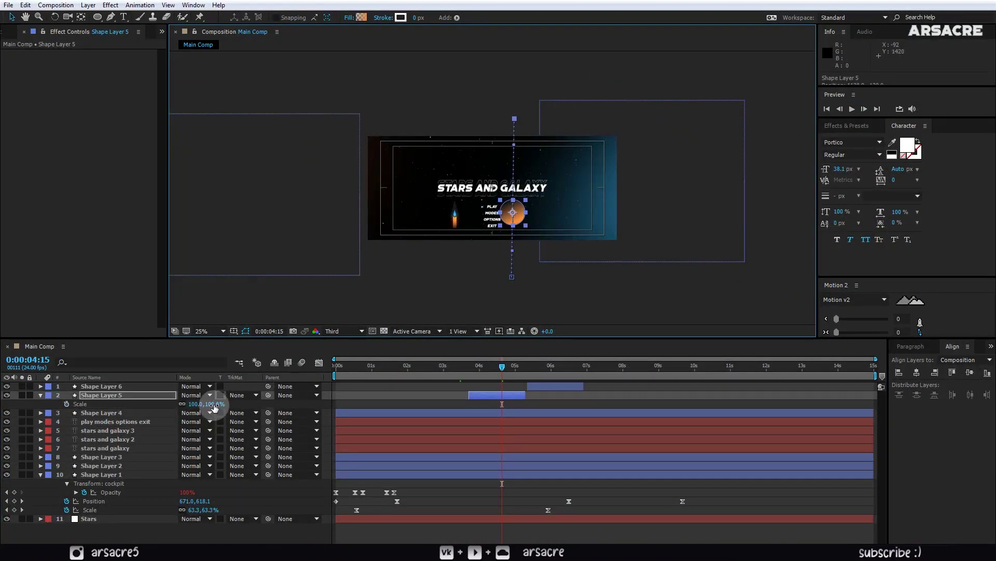
pyautogui.press('s')
pyautogui.hotkey('ctrl', 'd')
pyautogui.moveTo(514, 118); pyautogui.dragTo(514, 102)
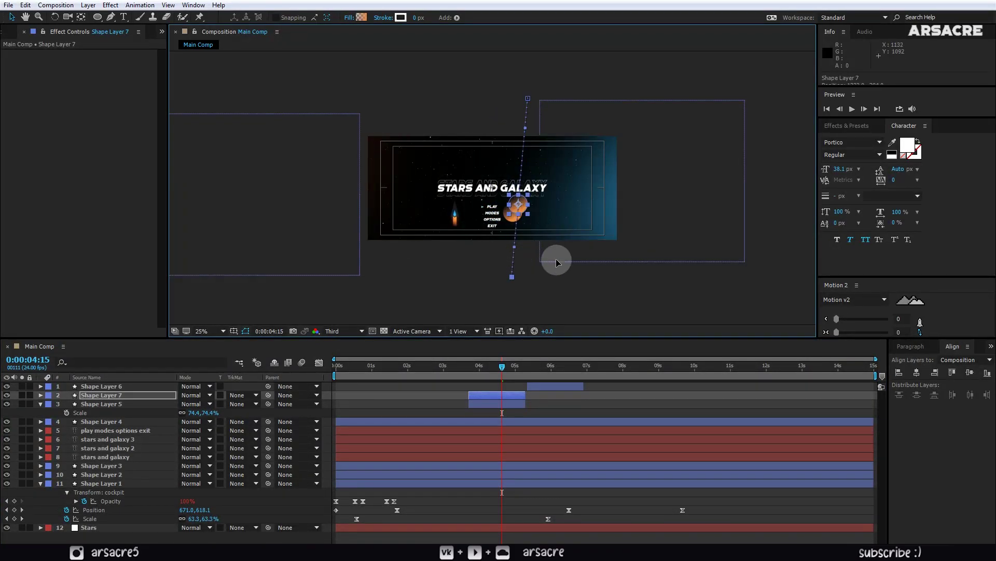
pyautogui.moveTo(570, 262); pyautogui.dragTo(569, 260)
# Add a third copy, move it earlier and to the left, and make it blue
pyautogui.hotkey('ctrl', 'd')
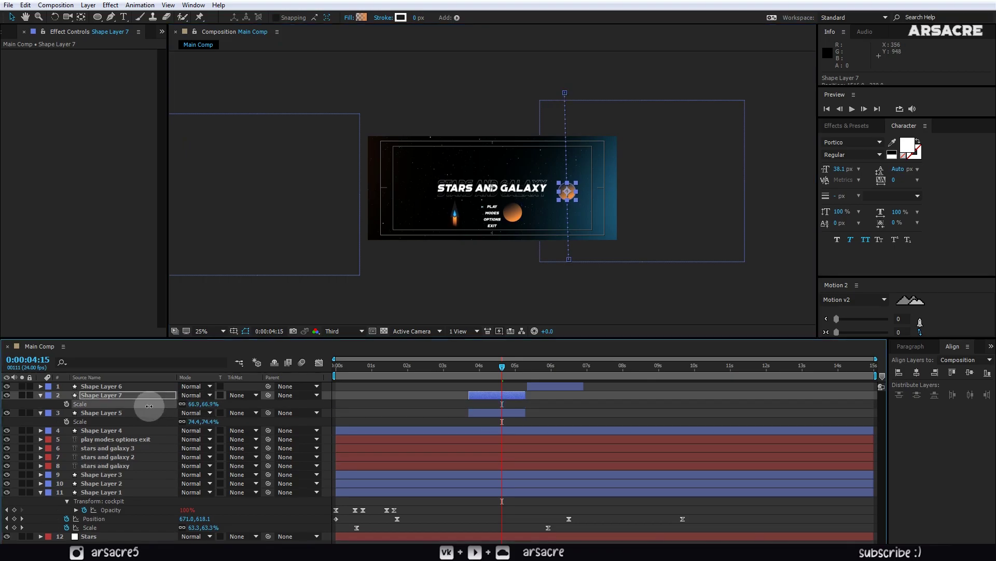
pyautogui.moveTo(436, 396); pyautogui.dragTo(371, 395)
pyautogui.moveTo(570, 87); pyautogui.dragTo(410, 95)
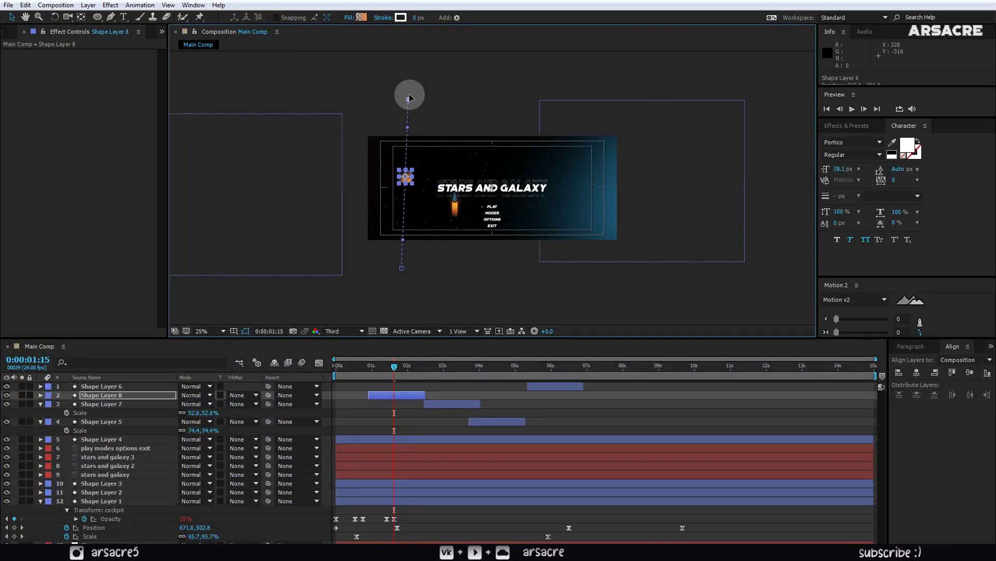
pyautogui.click(360, 17)
pyautogui.click(182, 267)
pyautogui.press('Return')
# Add more planet copies staggered later in time, one on a diagonal left-side path
pyautogui.hotkey('ctrl', 'd')
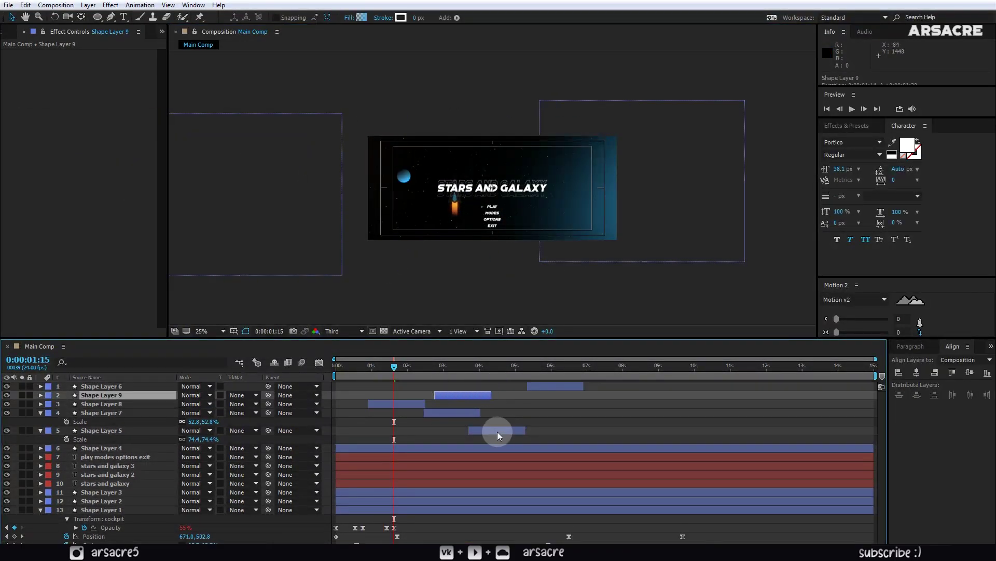
pyautogui.moveTo(498, 431); pyautogui.dragTo(625, 415)
pyautogui.hotkey('ctrl', 'd')
pyautogui.moveTo(466, 397); pyautogui.dragTo(605, 405)
pyautogui.click(685, 395)
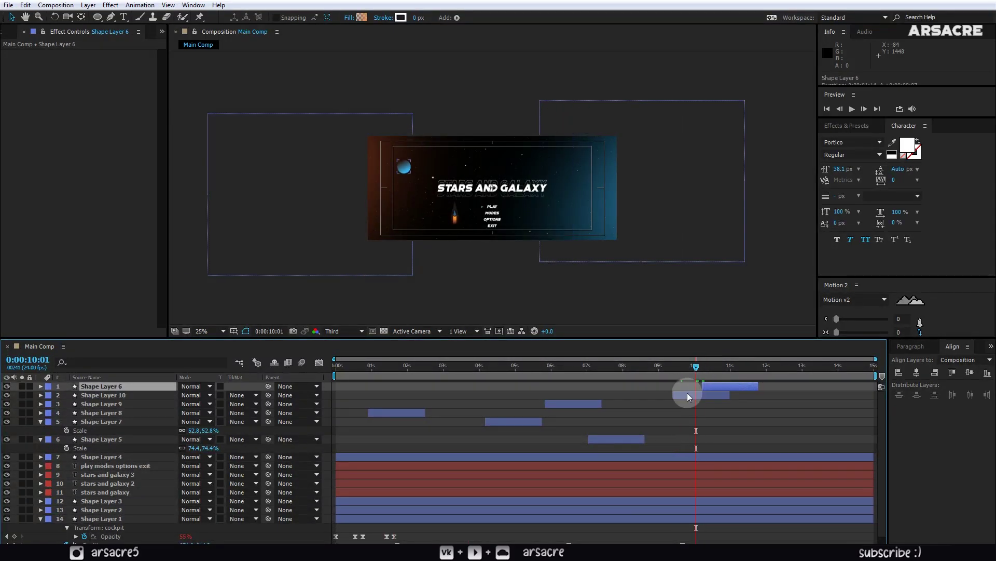
pyautogui.hotkey('ctrl', 'd')
pyautogui.moveTo(402, 267); pyautogui.dragTo(437, 271)
pyautogui.moveTo(694, 396); pyautogui.dragTo(781, 395)
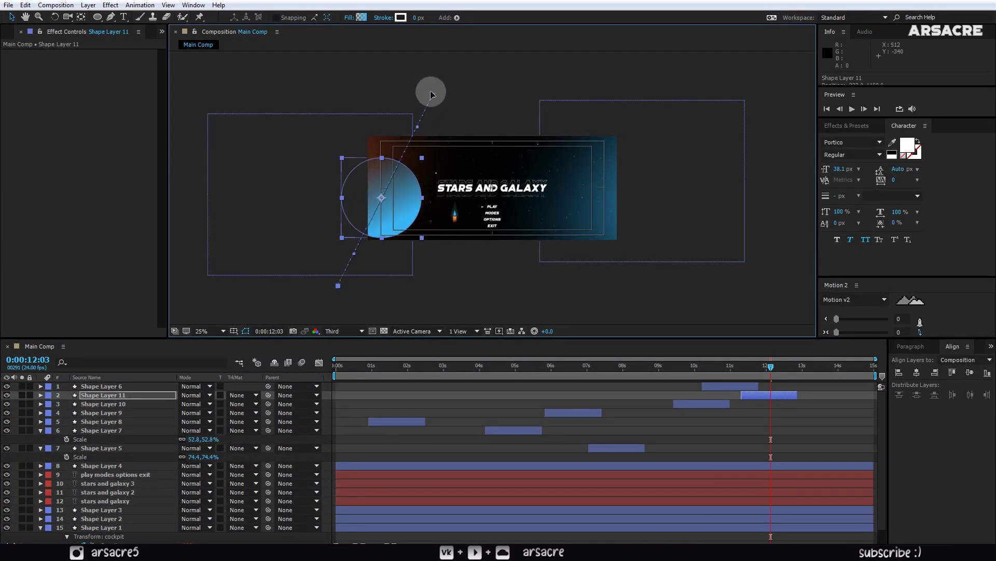